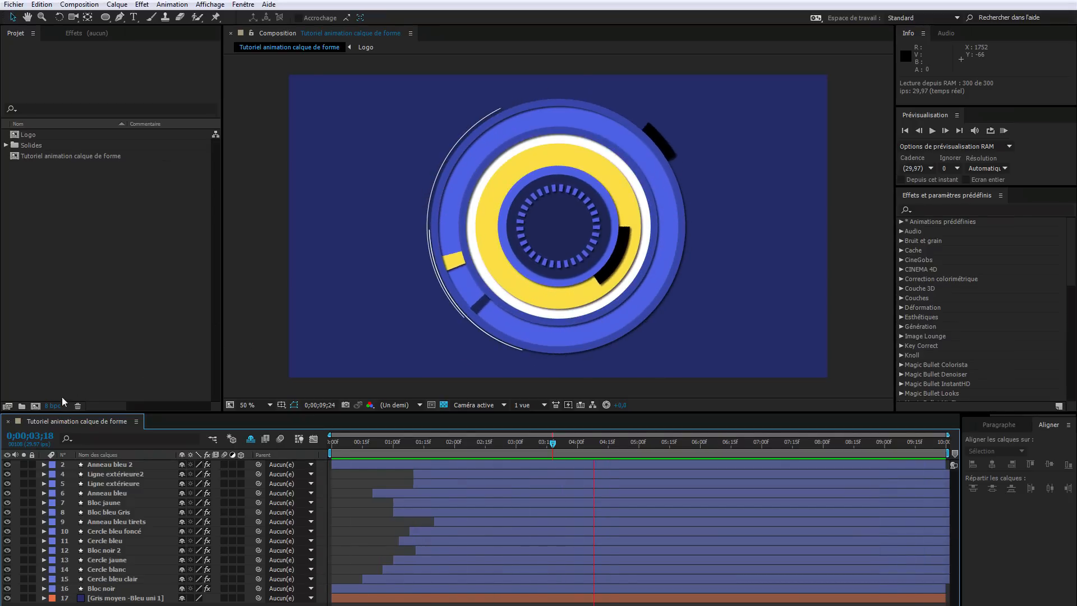
Create a composition named "Tutoriel calque de forme" with the HDTV 1080 29,97 preset and a 0;00;10;00 duration
click(36, 405)
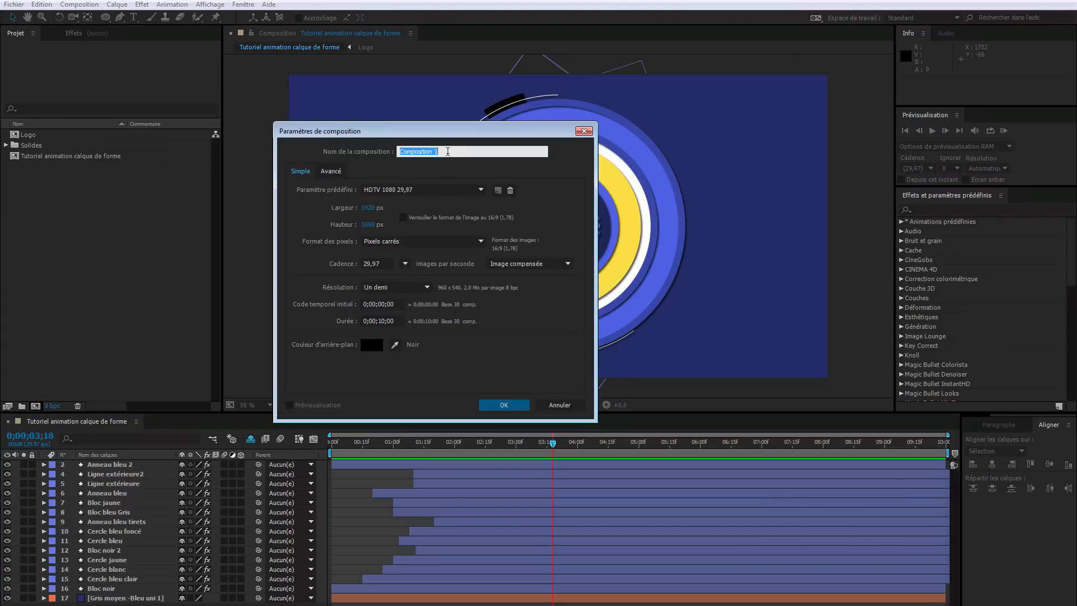
text(Tutoriel calque de forme)
key(Return)
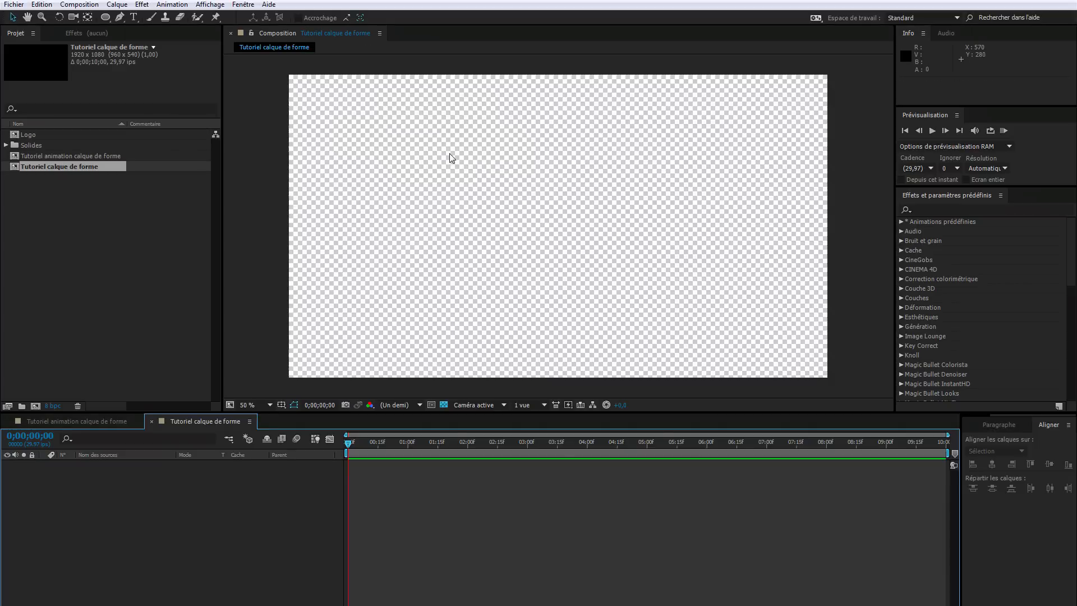
Add a composition-sized cyan solid named "Arrière plan" and leave it deselected
right_click(170, 503)
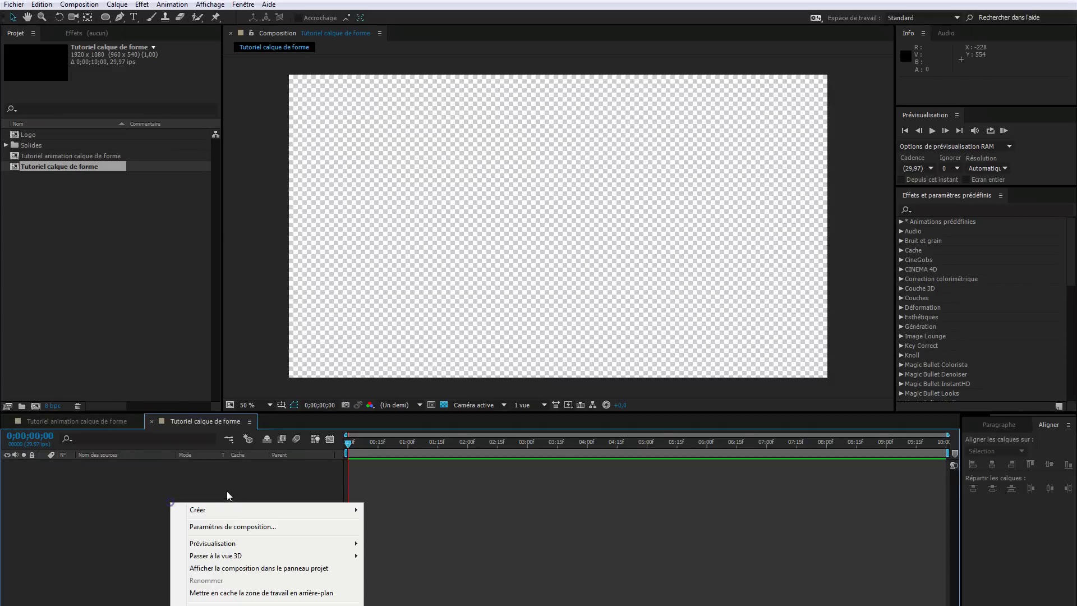
mouse_move(234, 508)
click(101, 538)
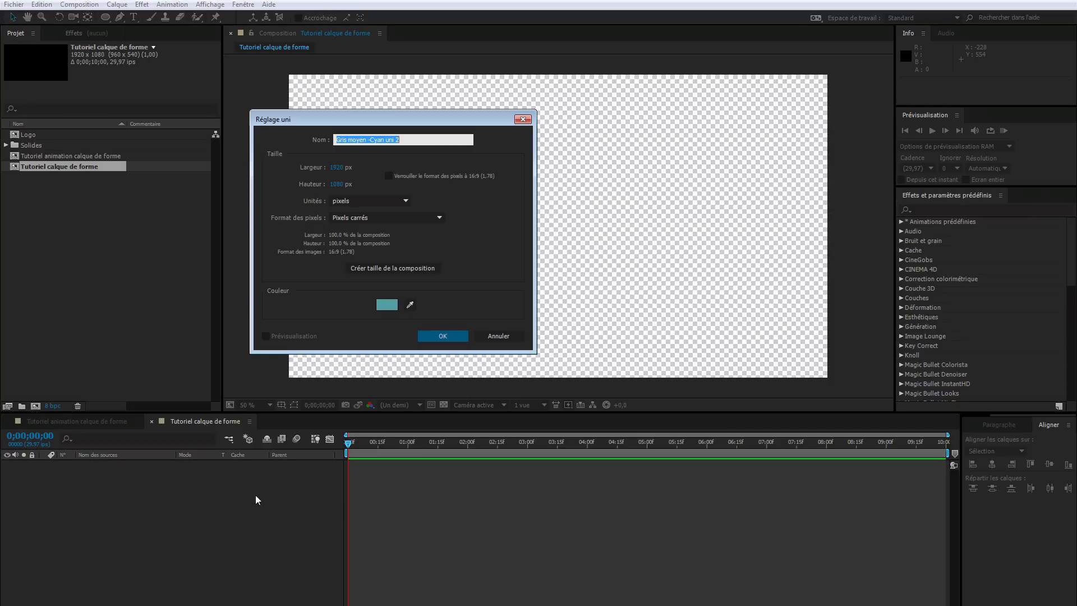
text(Arrière plan)
key(Return)
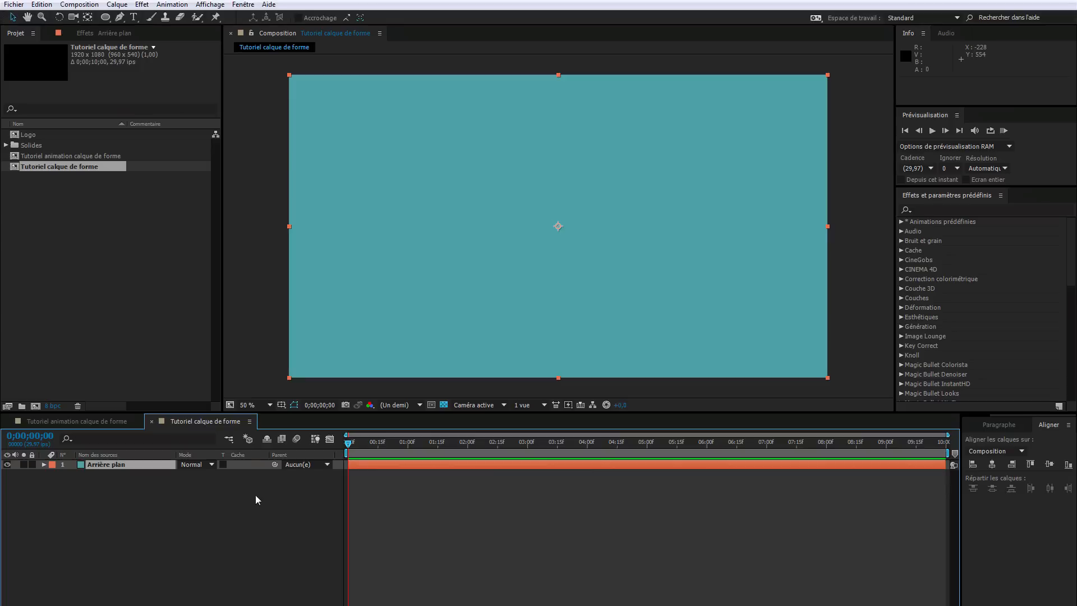
click(146, 520)
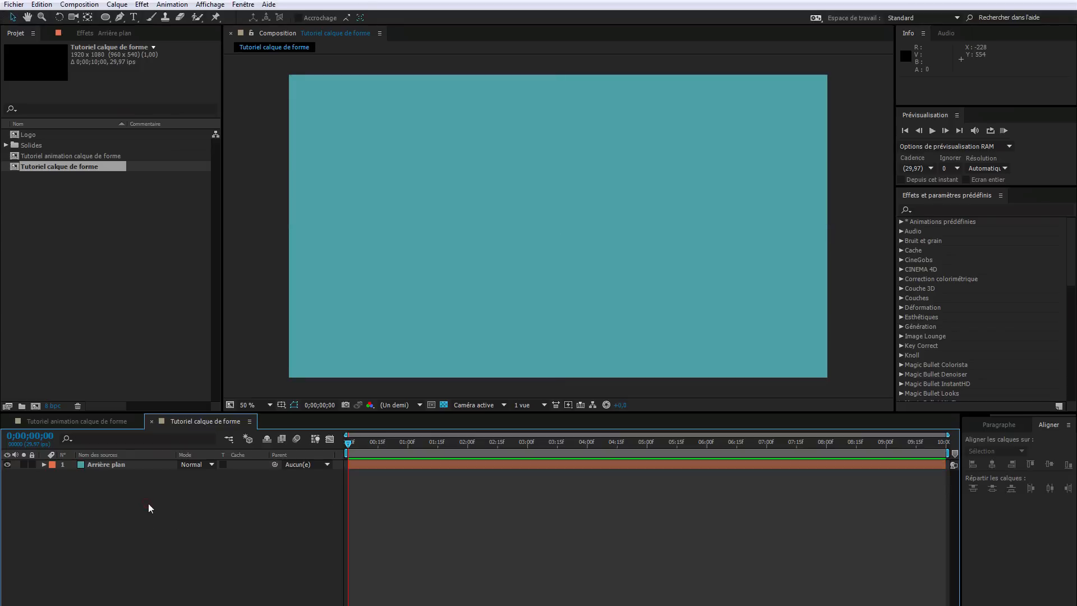
Add an empty shape layer above the Arrière plan solid, expand it to show its contents, and delete it
click(154, 466)
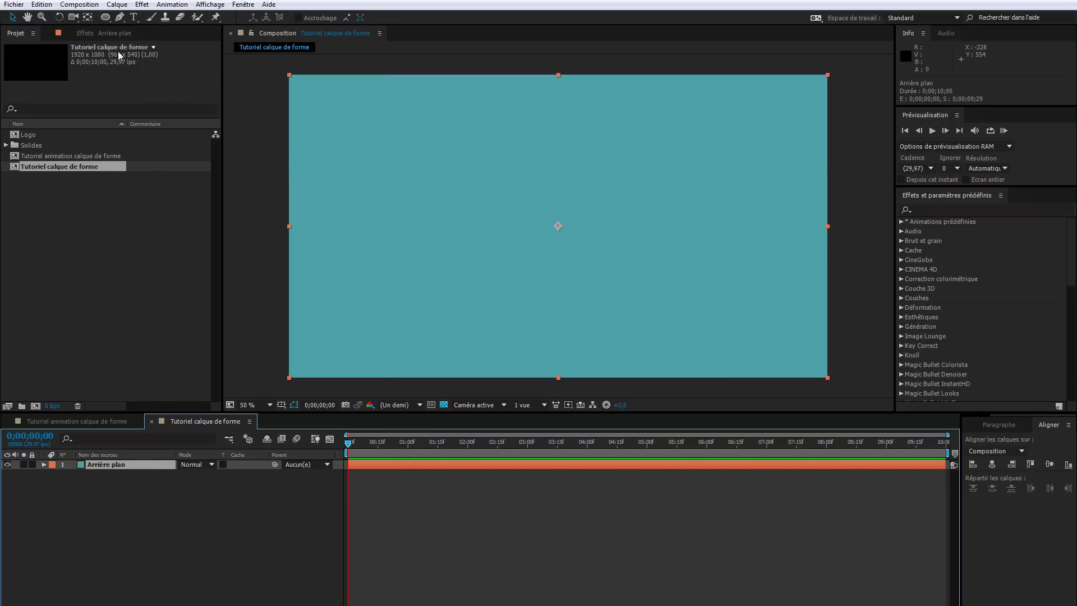
click(119, 7)
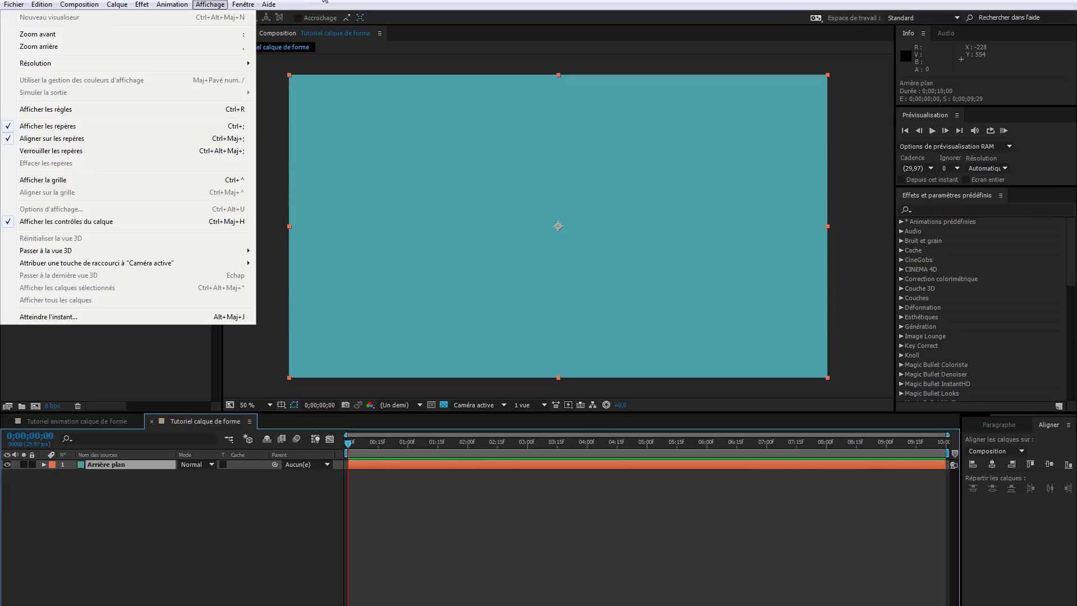
click(210, 5)
click(117, 5)
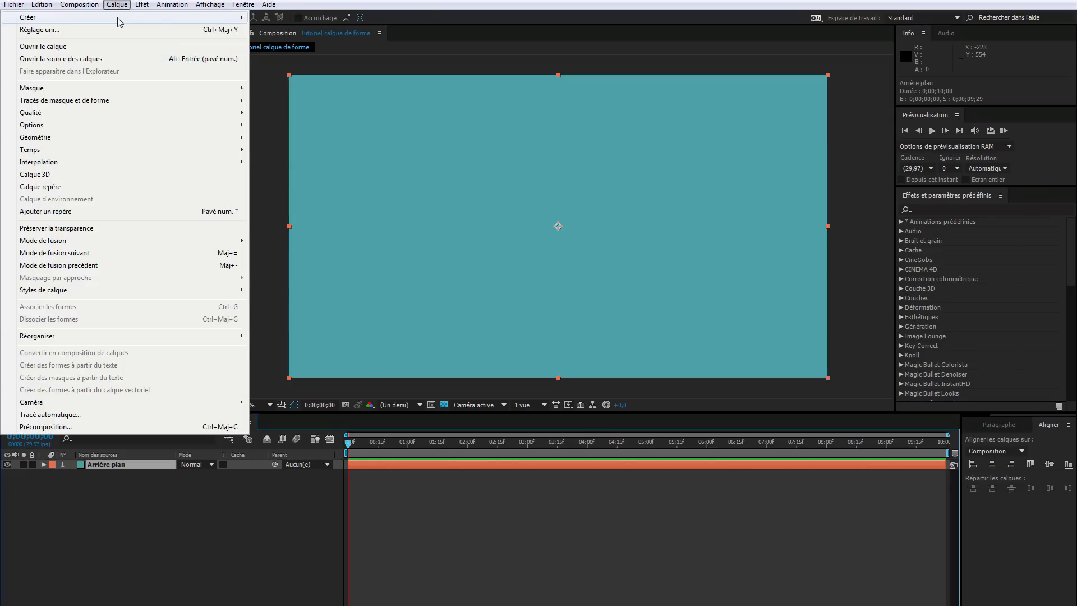
mouse_move(212, 18)
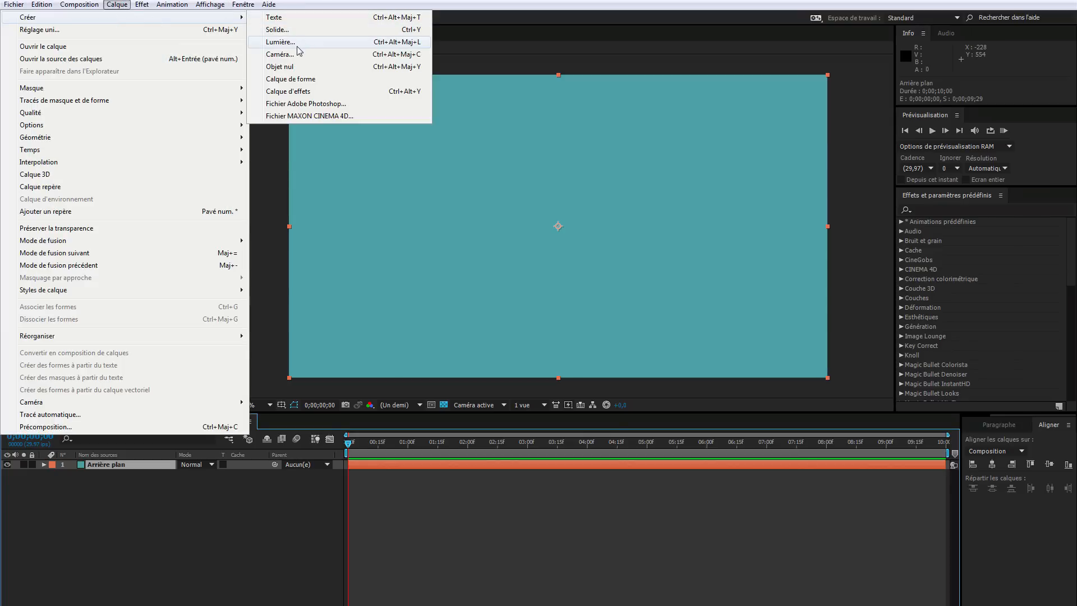
click(321, 82)
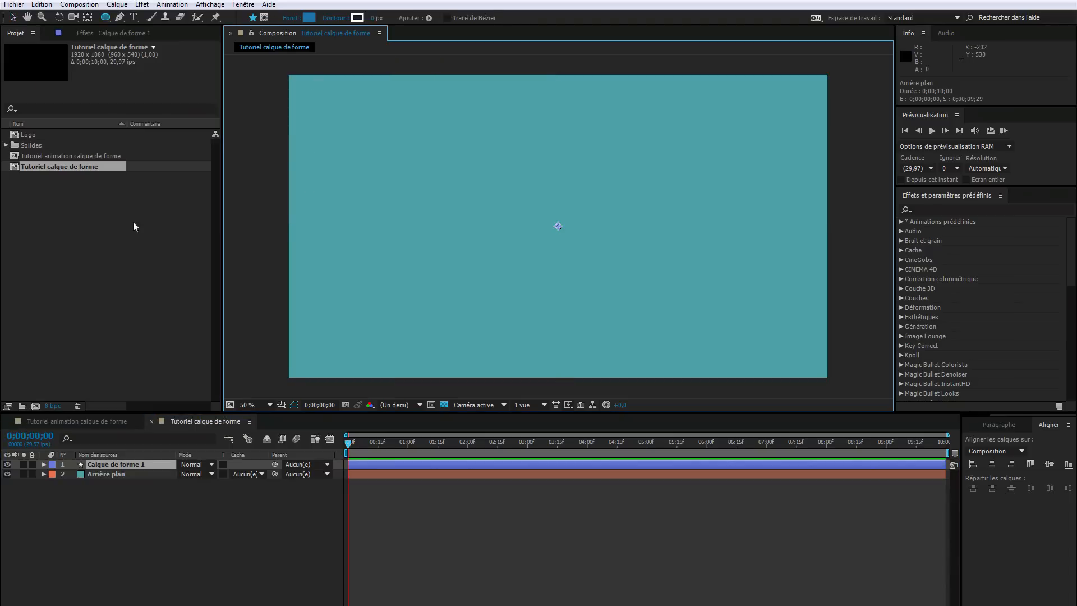
click(147, 466)
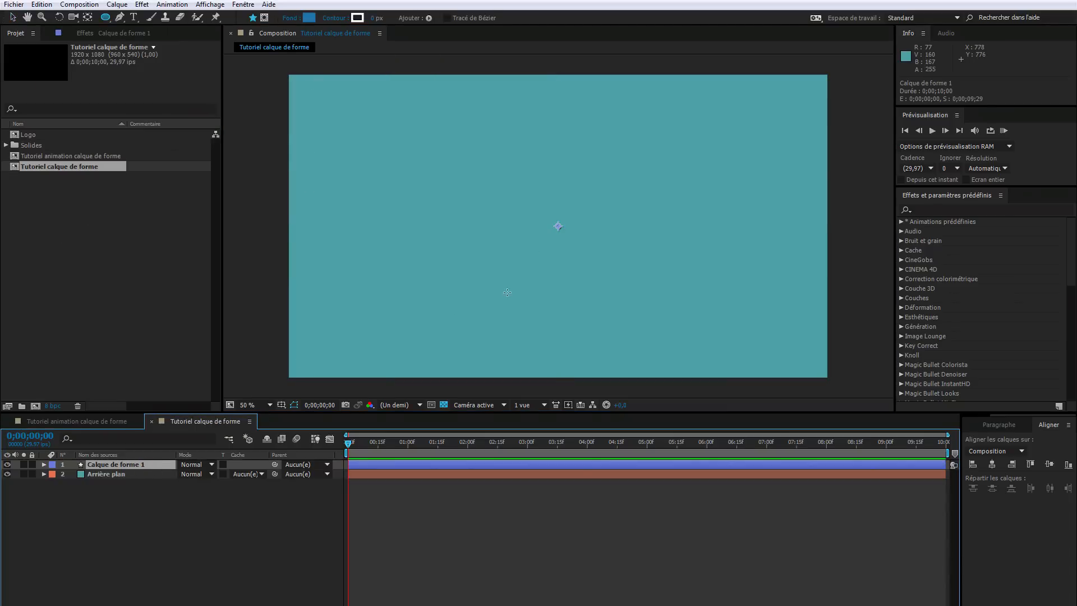
click(43, 464)
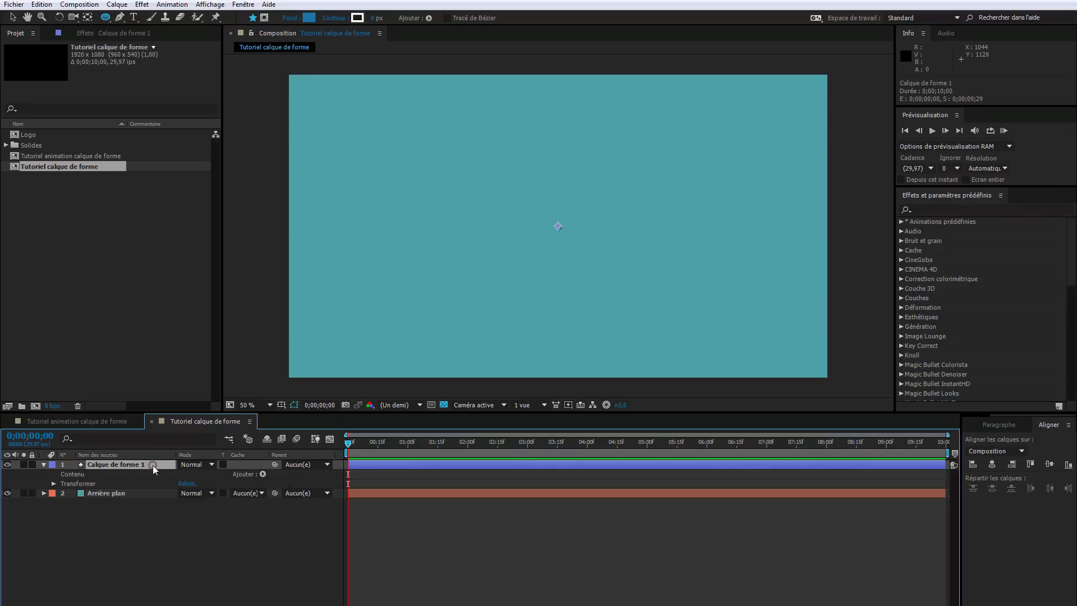
key(Delete)
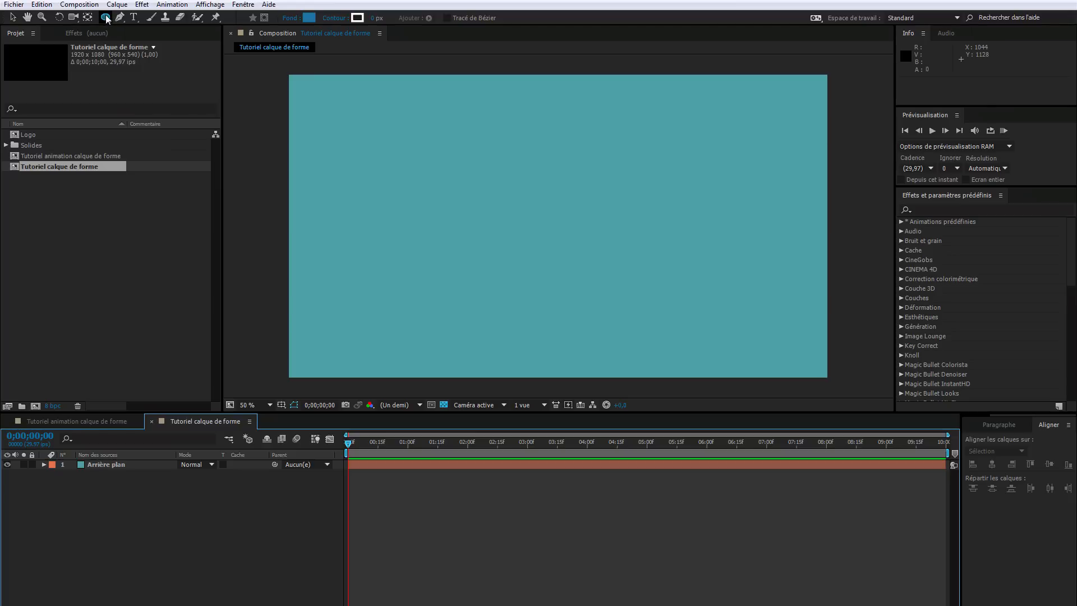
Try drawing an ellipse over the selected Arrière plan solid, creating a mask, and undo it
click(134, 466)
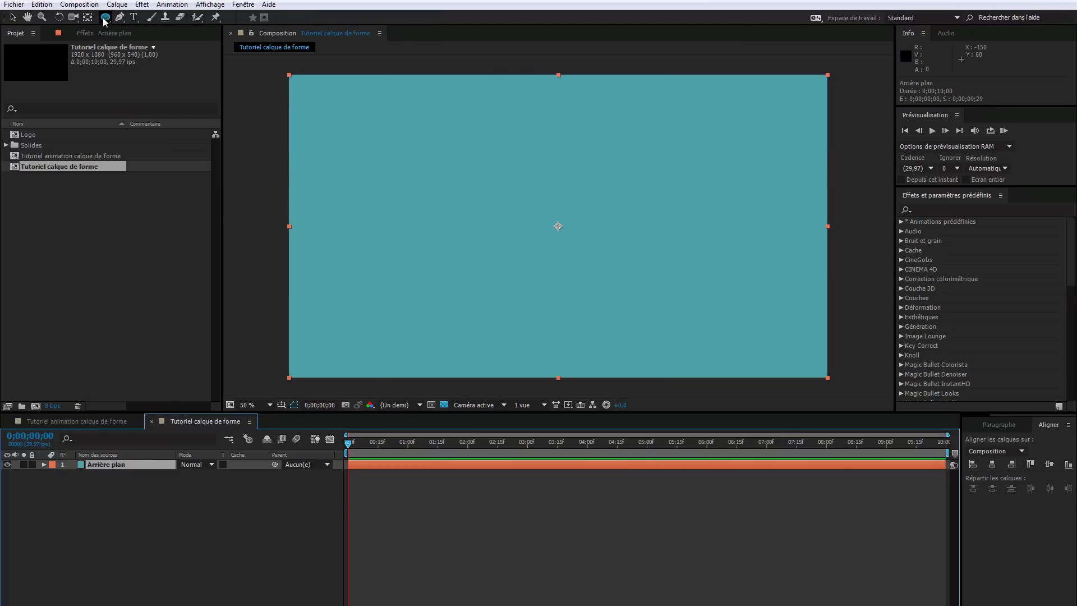
drag(426, 159, 665, 324)
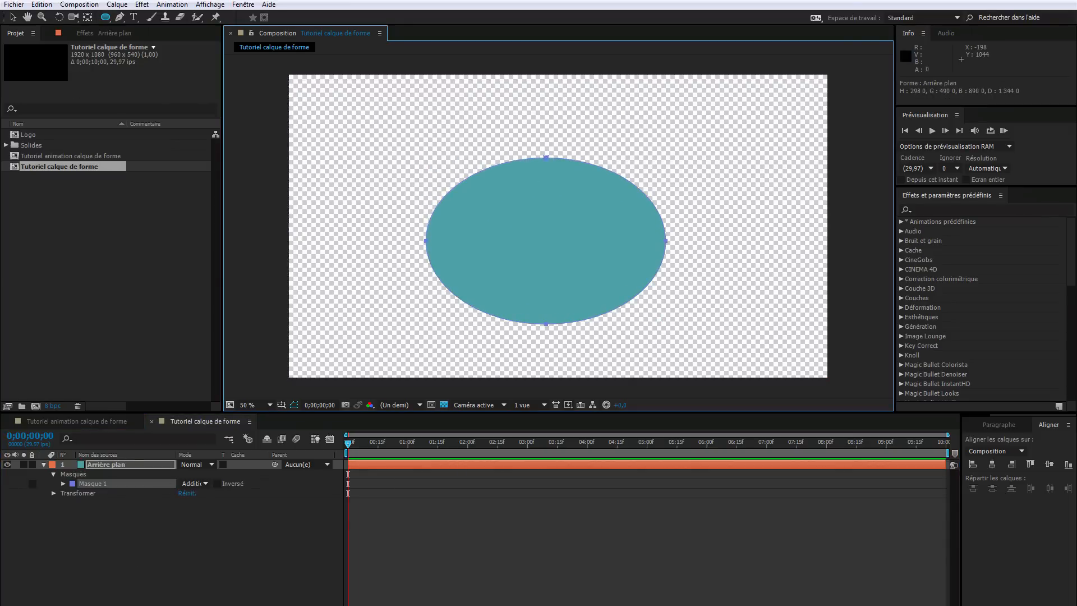
key(ctrl+z)
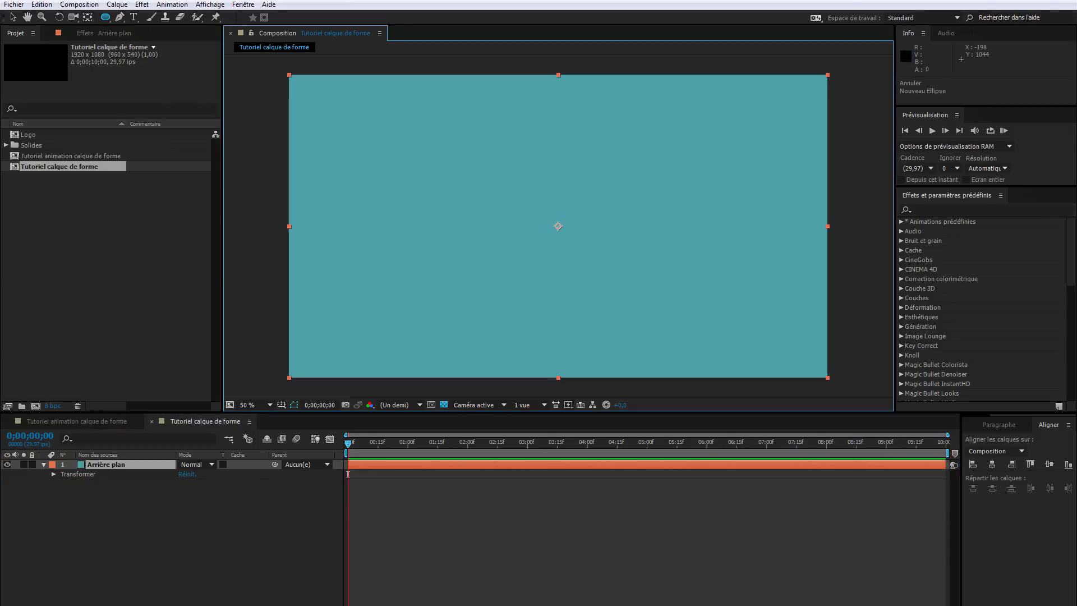
With no layer selected, examine the shape fill options, stroke options and fill colour settings without changing them
click(144, 506)
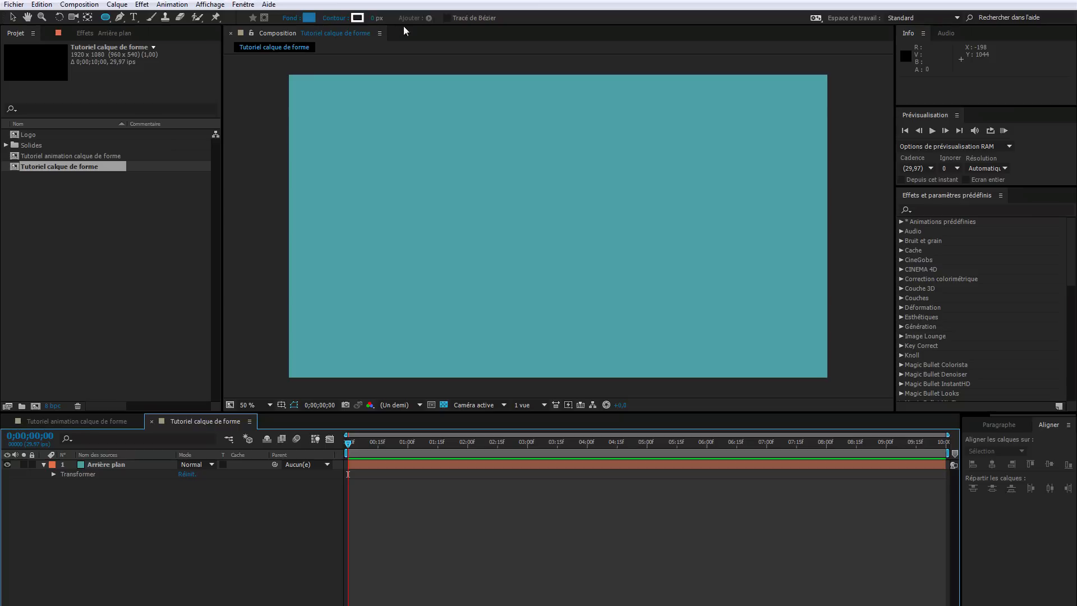
click(291, 19)
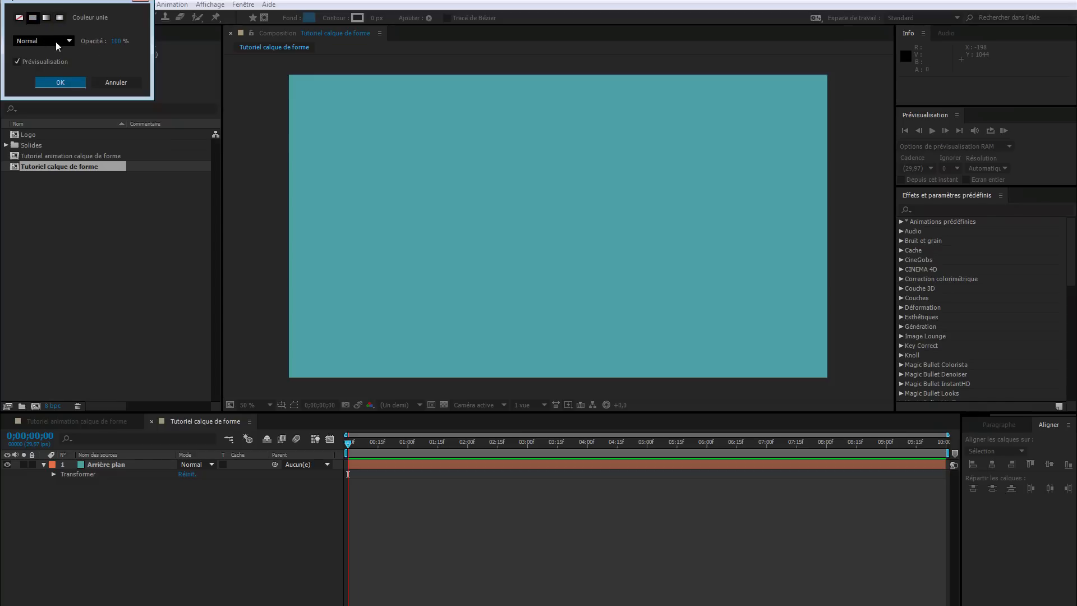
click(73, 87)
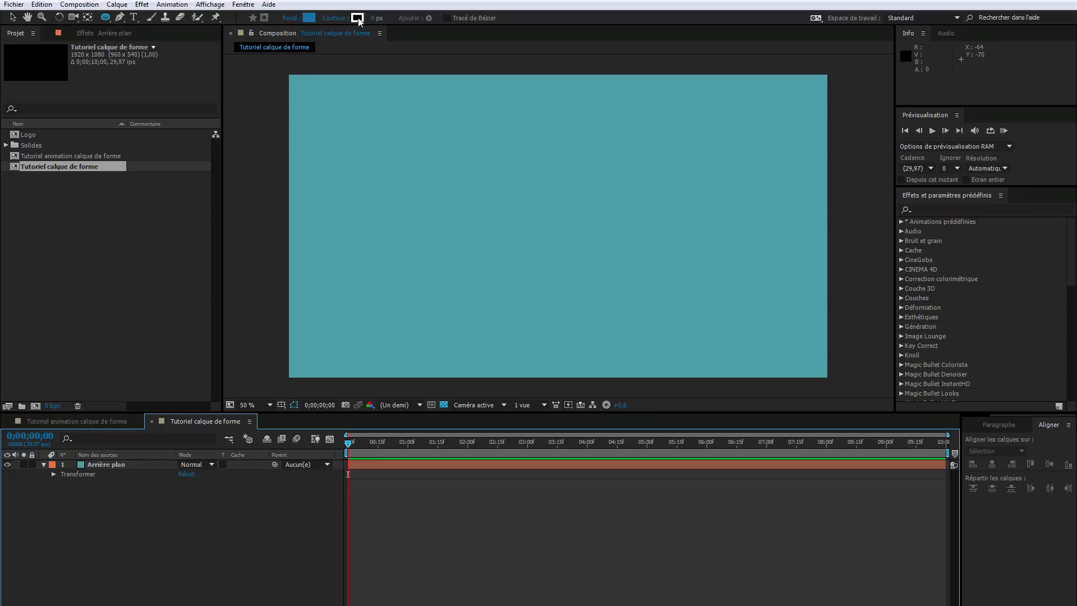
click(334, 19)
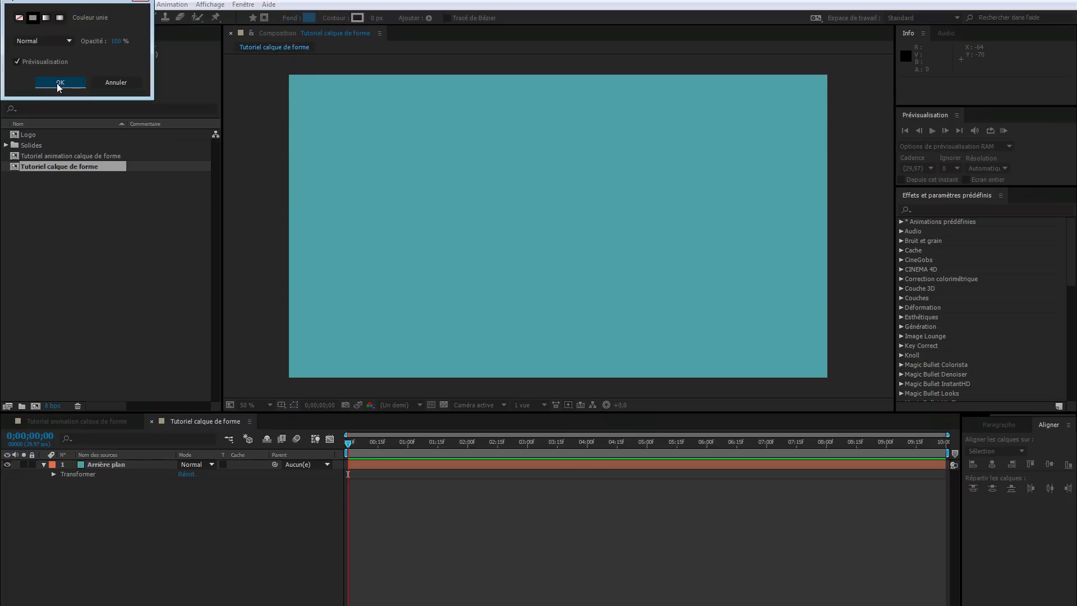
click(59, 83)
click(308, 18)
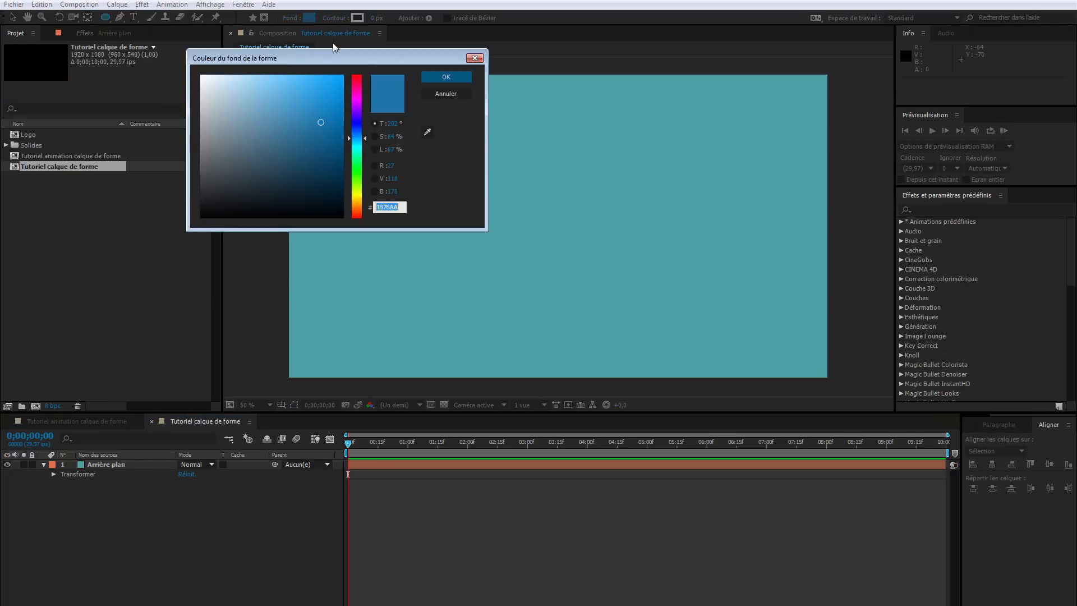
click(444, 80)
click(445, 78)
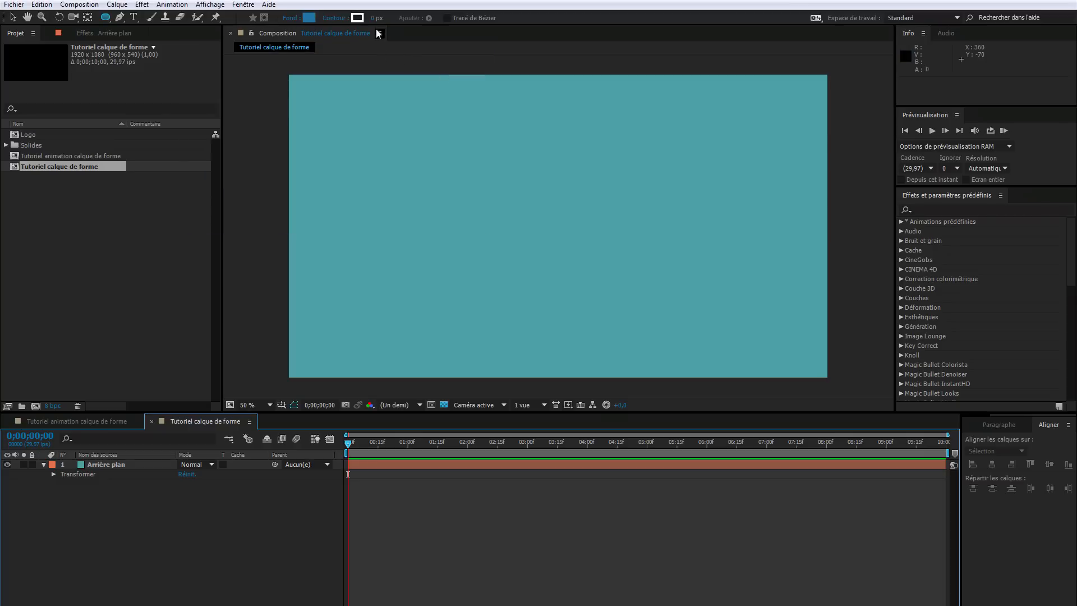
Draw a blue circle on a new shape layer with the Ellipse tool, slightly right of centre and reaching the frame's lower edge
click(105, 17)
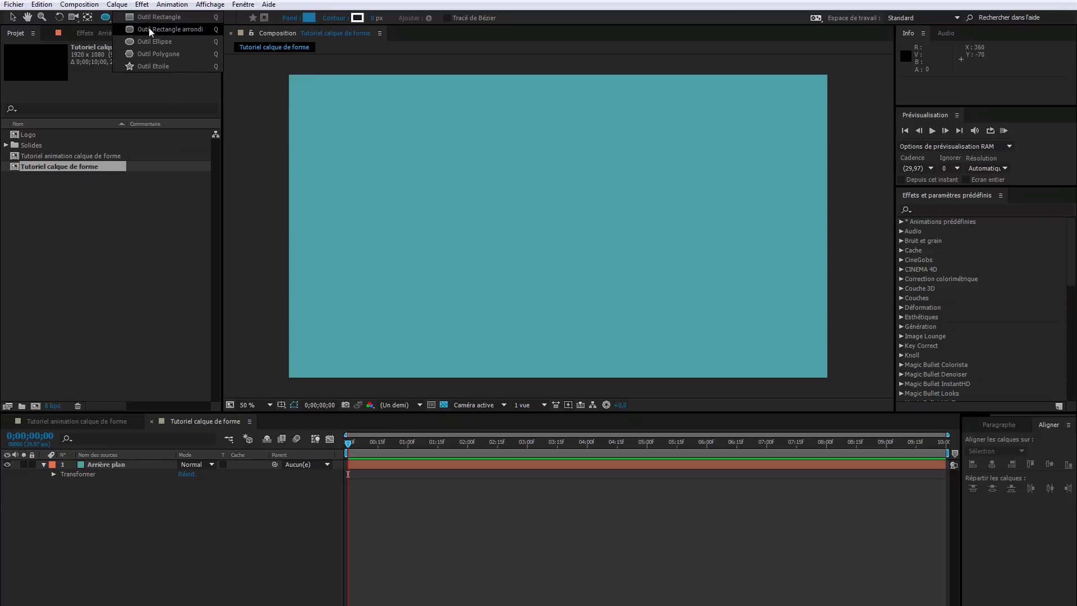
click(105, 21)
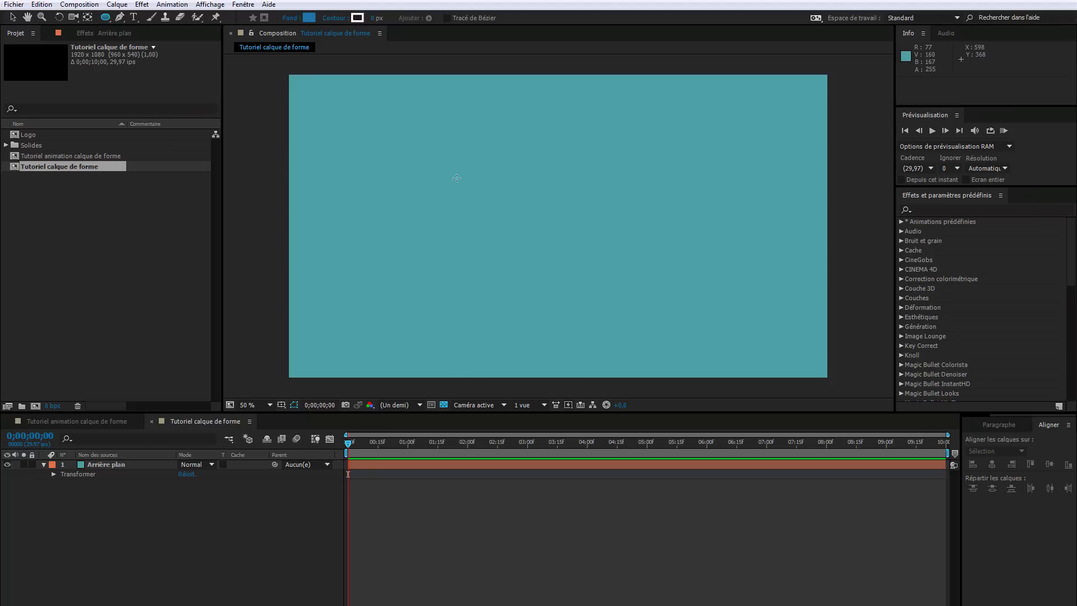
drag(483, 151, 715, 339)
key(shift)
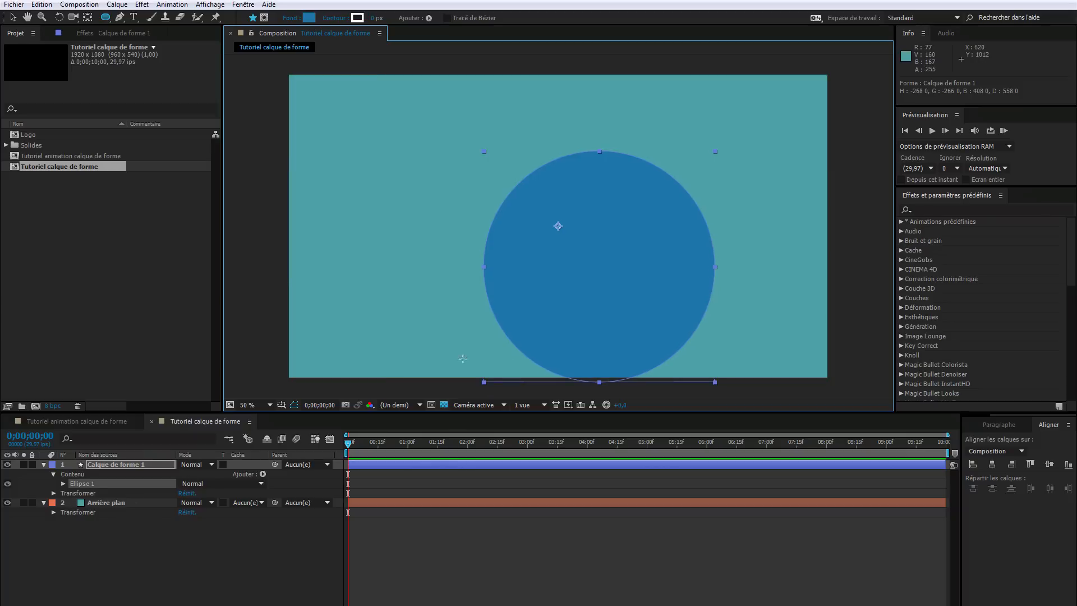
Examine the circle layer's contents: the Ellipse 1 group with its path, stroke (Contour 1) and fill (Fond 1) properties
click(106, 465)
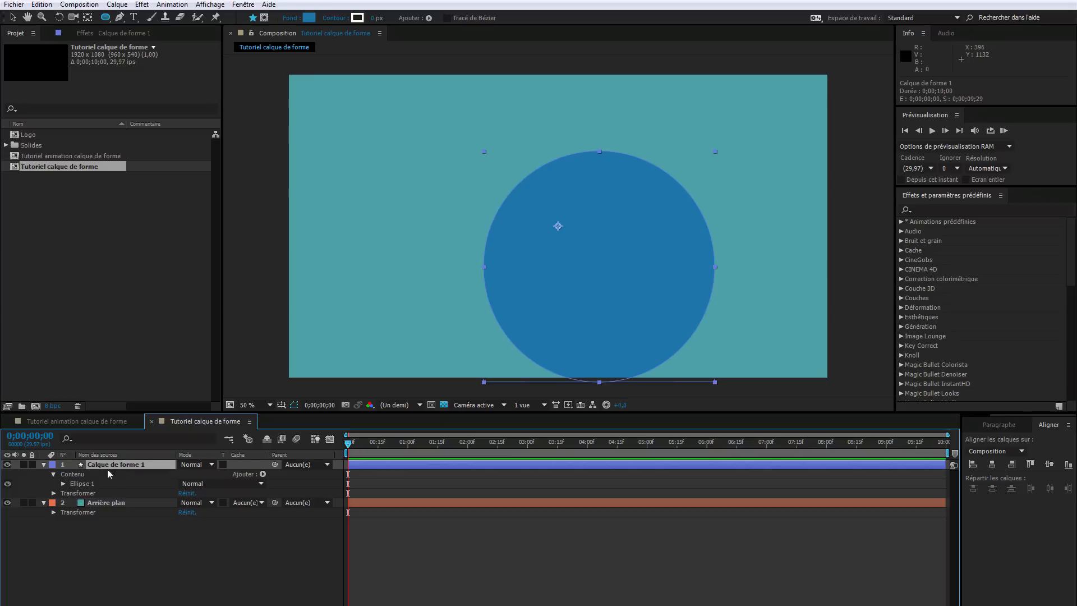
click(54, 475)
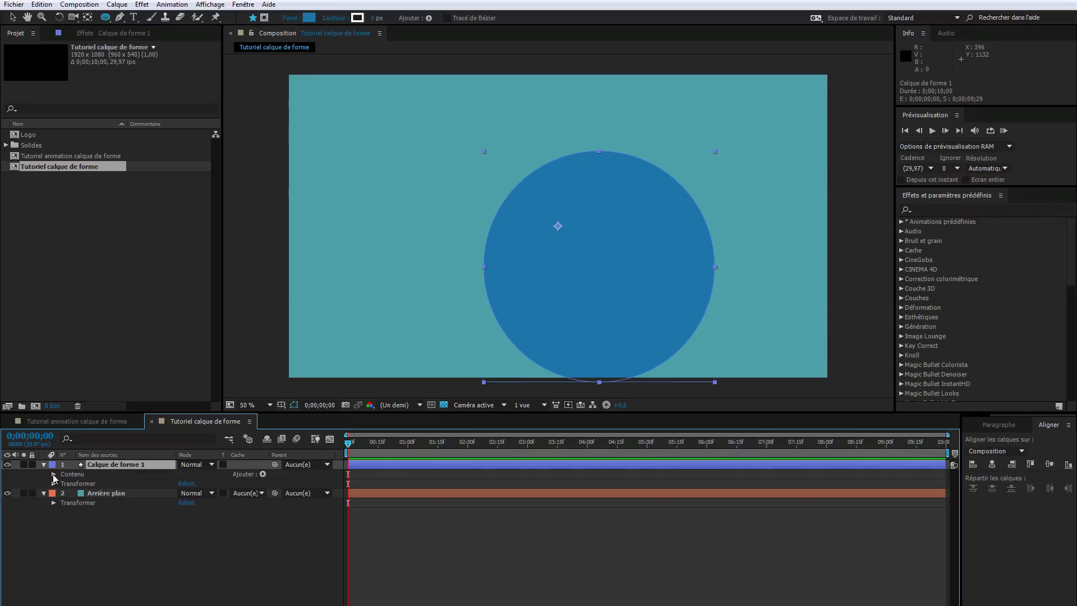
click(54, 474)
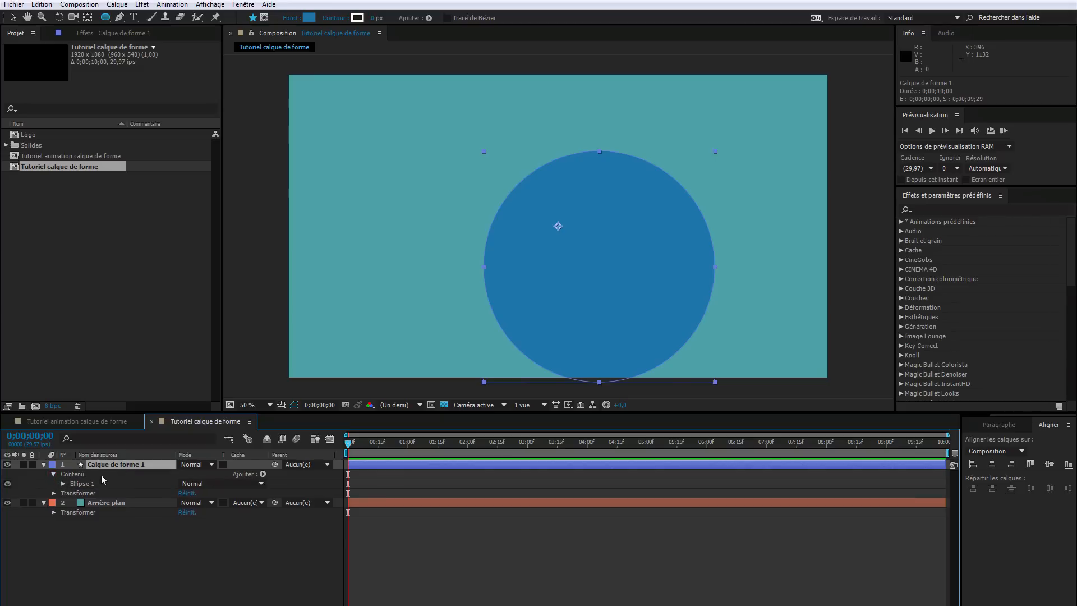
click(63, 484)
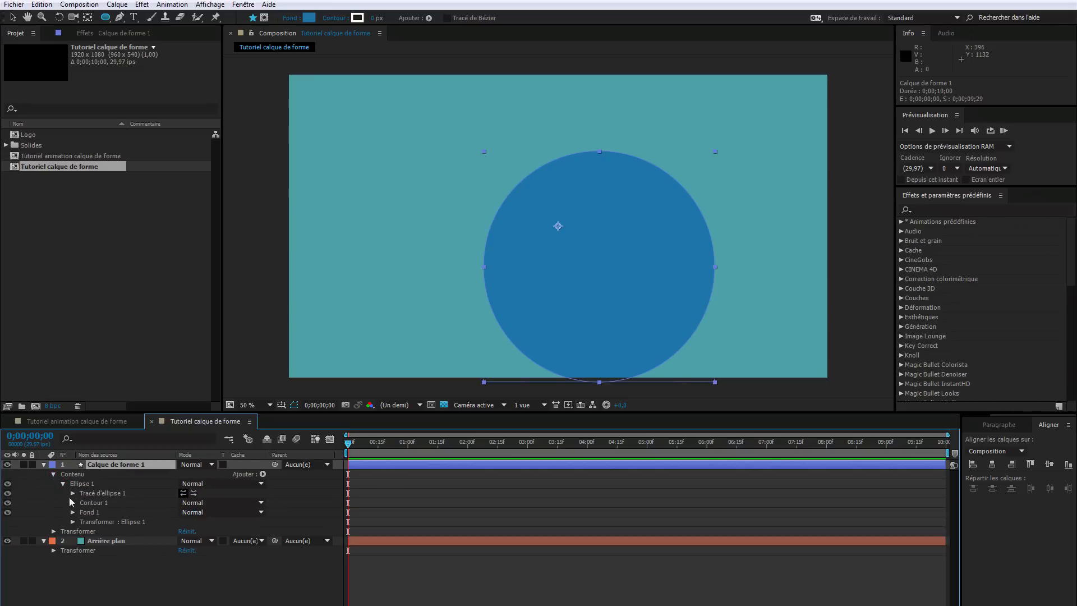
click(85, 483)
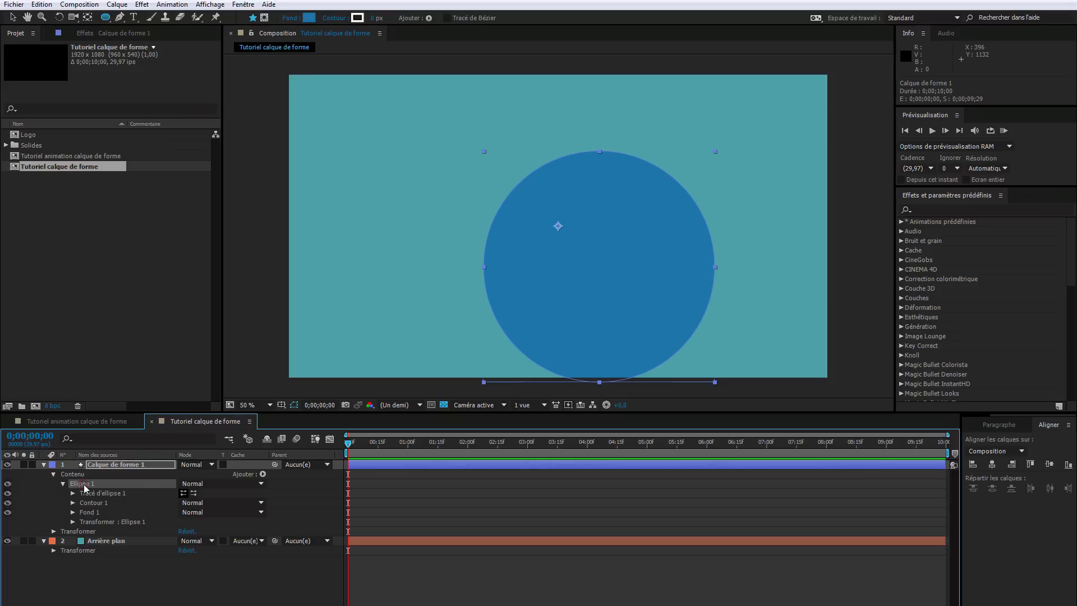
click(116, 494)
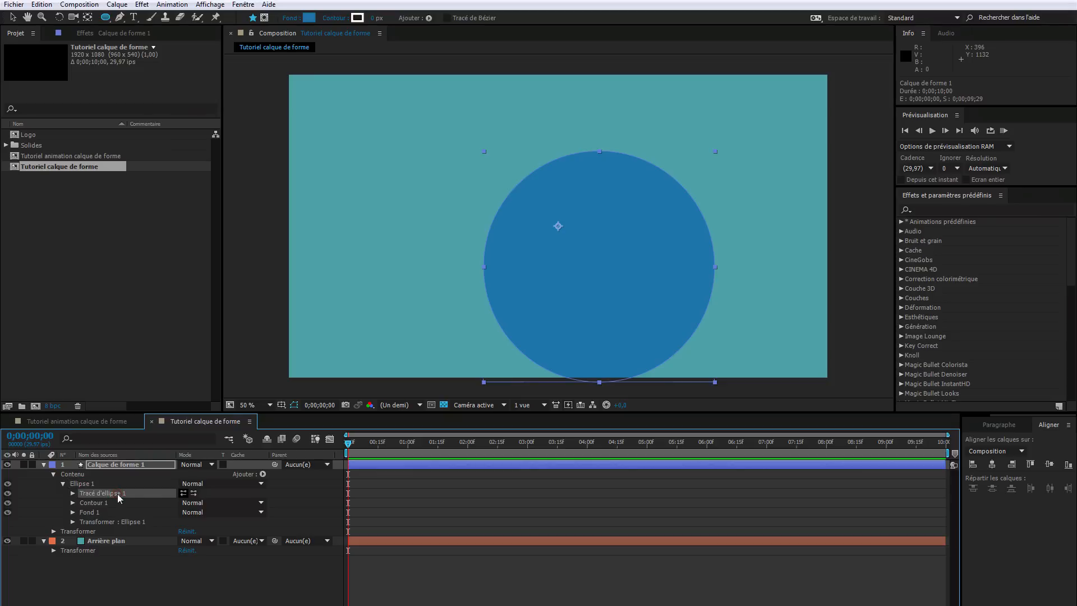
click(73, 493)
click(73, 493)
click(73, 503)
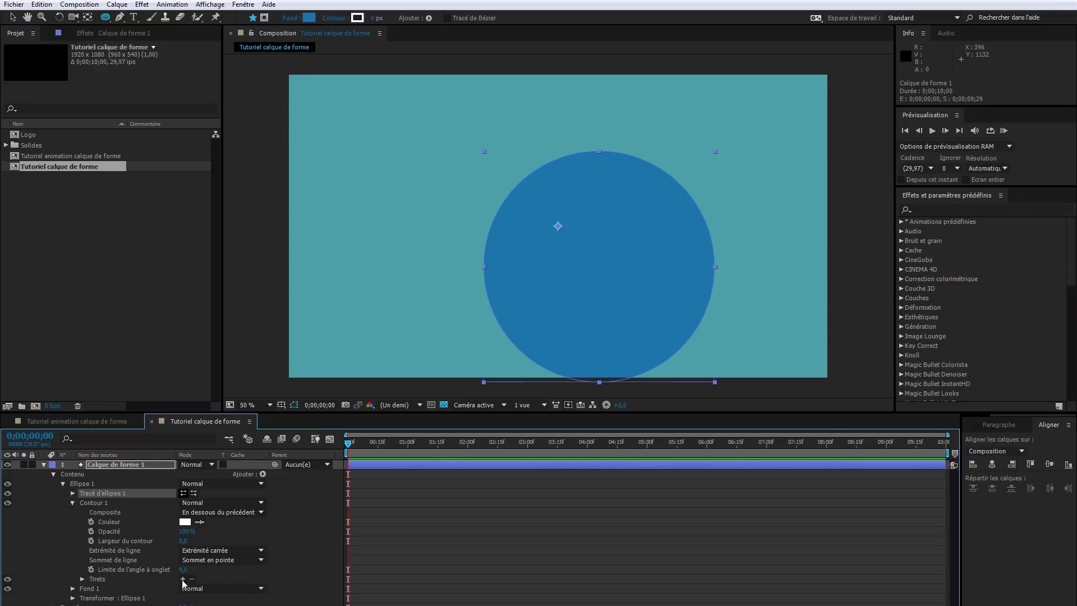
mouse_move(183, 541)
mouse_down()
mouse_move(216, 539)
mouse_move(115, 547)
mouse_up()
click(72, 502)
click(73, 513)
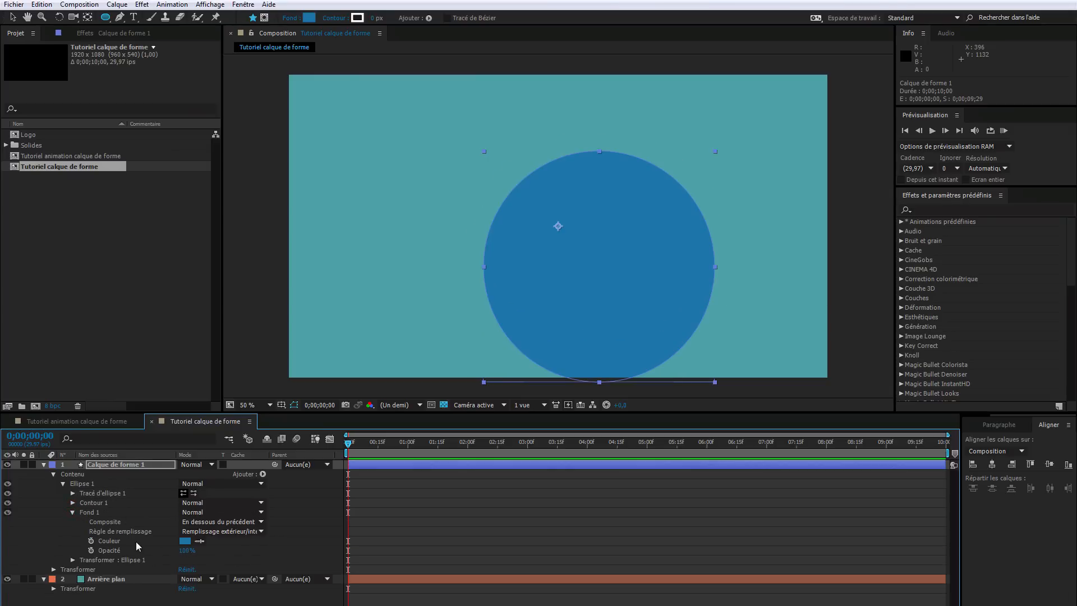
click(73, 512)
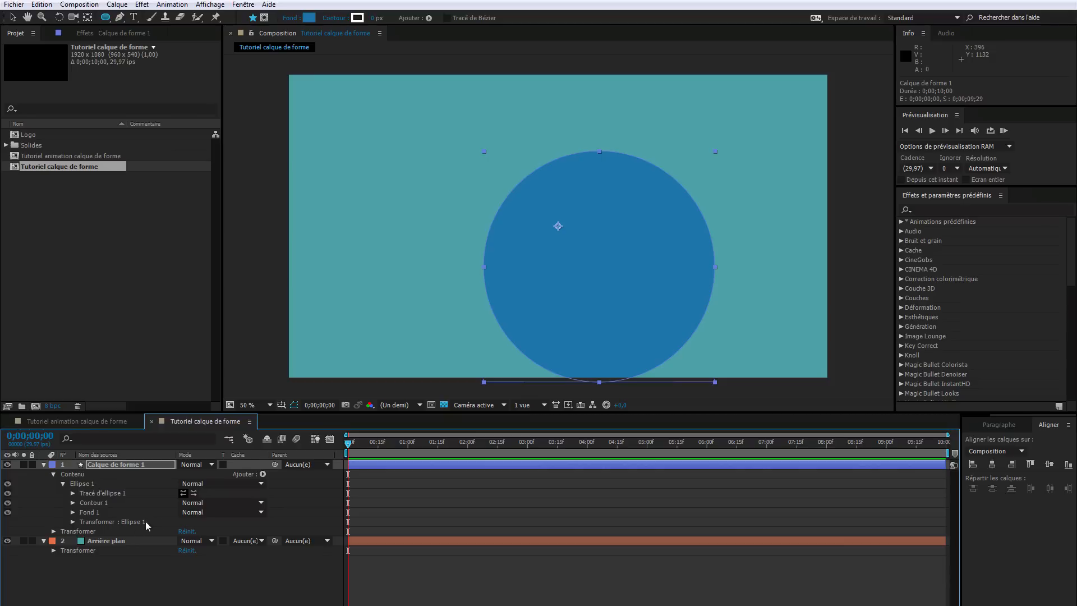
Rename the Ellipse 1 group in the shape layer's contents as "Cercle bleu"
click(84, 484)
key(Return)
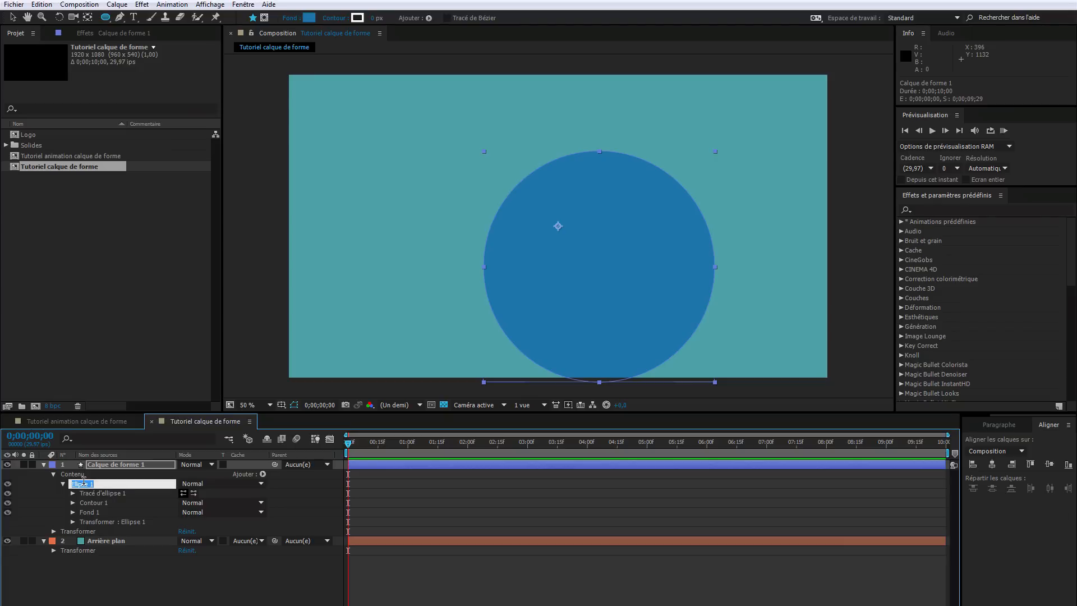
text(Cercle bleu)
key(Return)
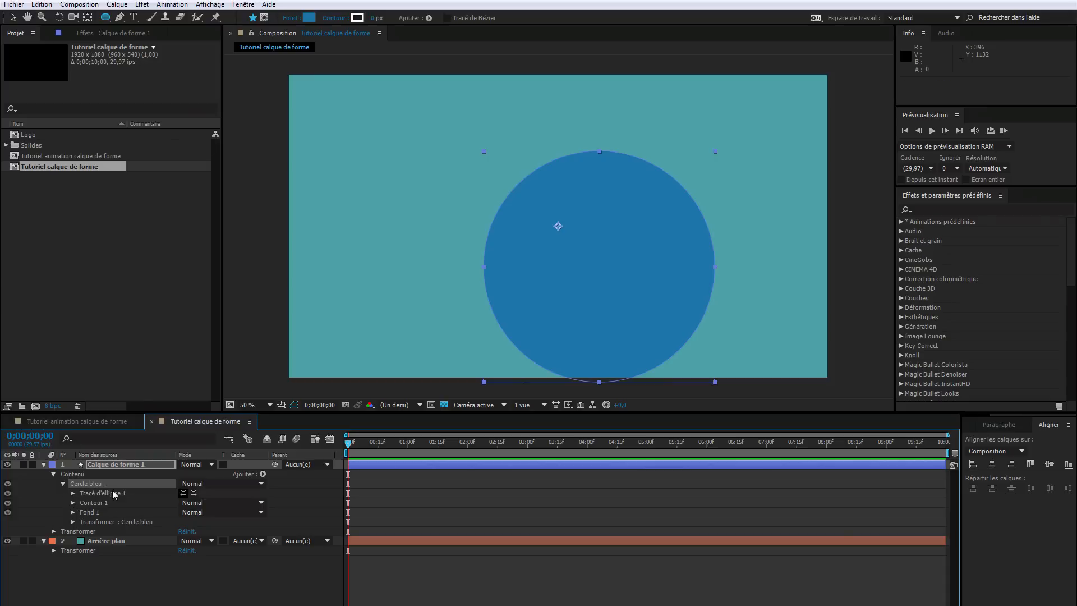
click(112, 483)
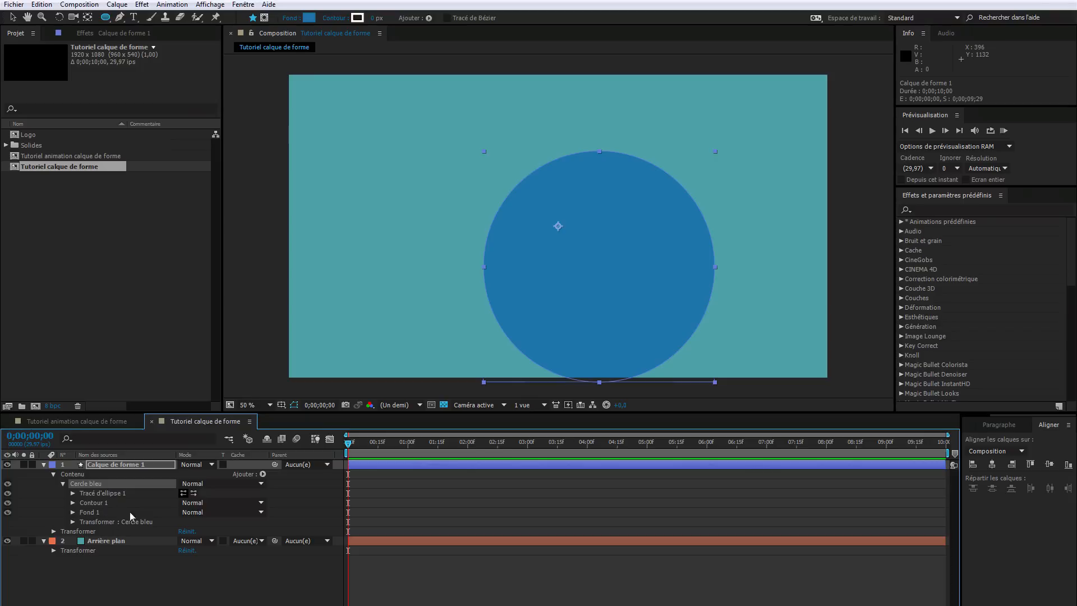
Try adding an empty group (Groupe vide) to the shape layer's contents, and delete it
click(262, 474)
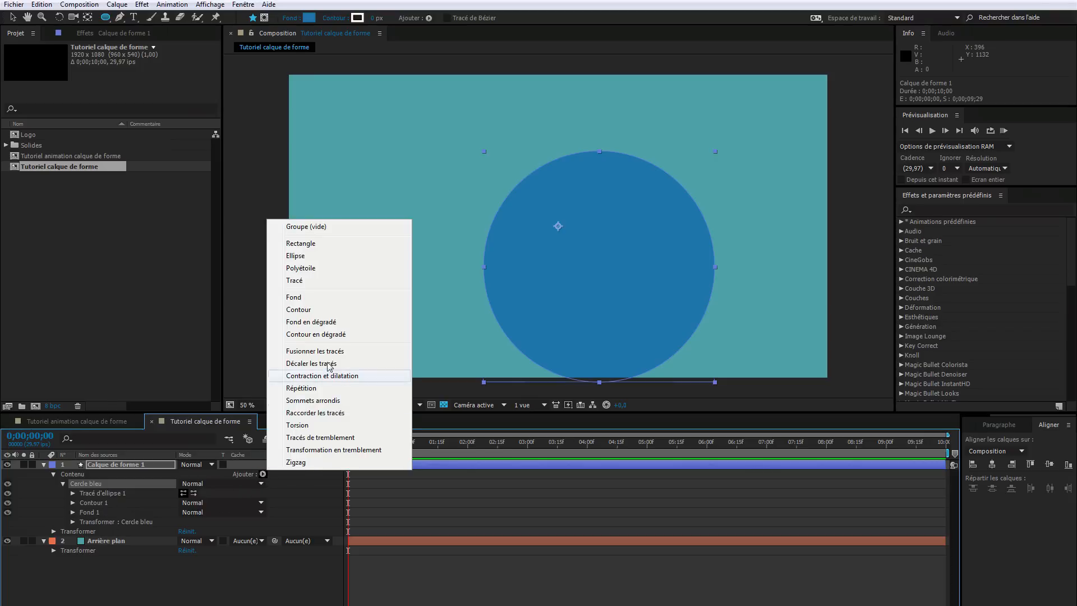
click(85, 488)
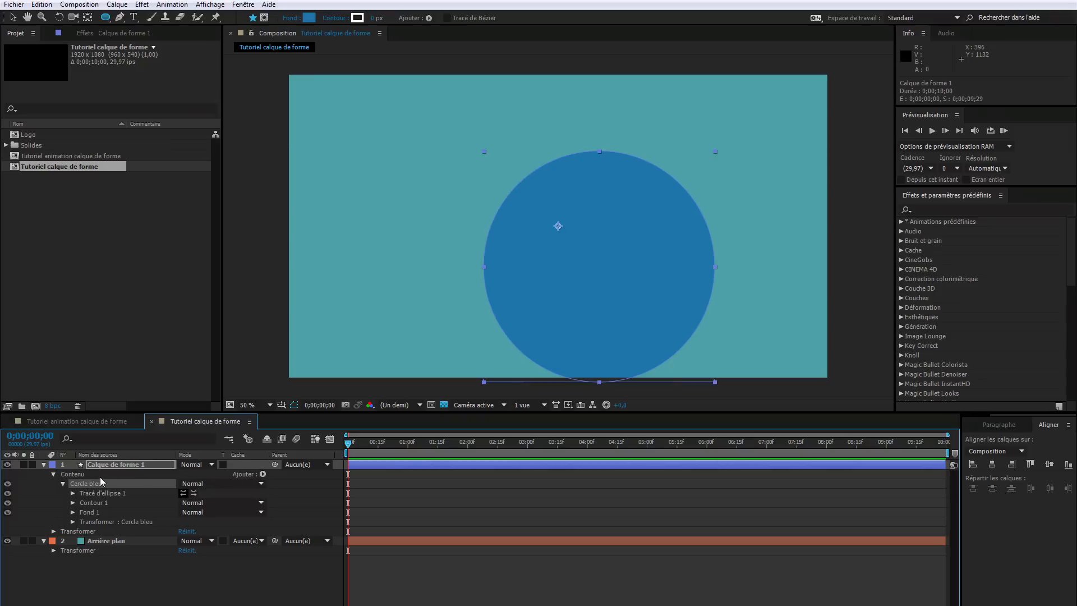
click(99, 475)
click(262, 475)
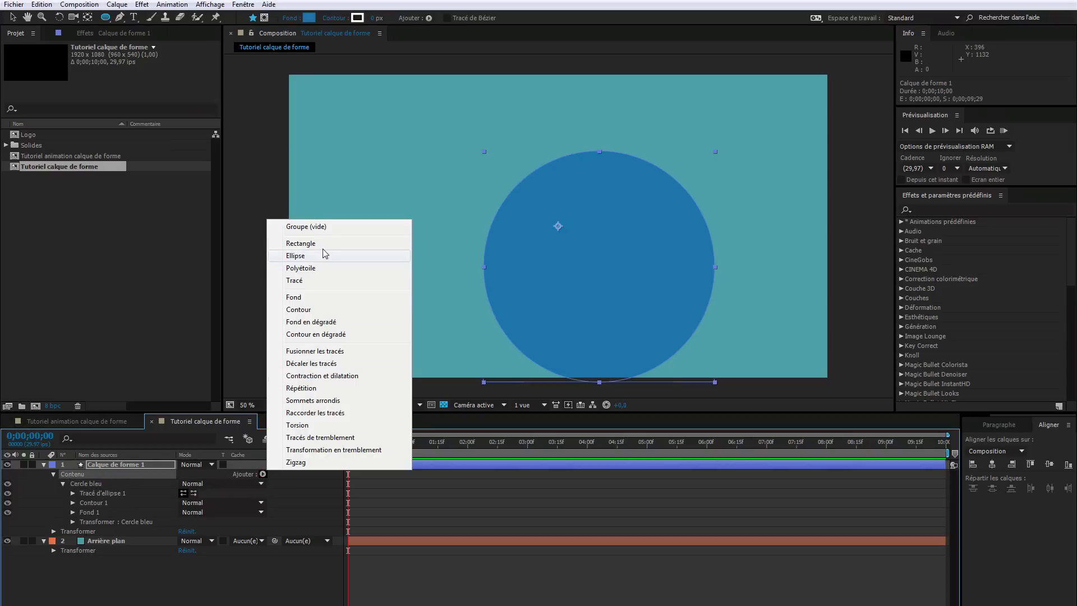
click(328, 228)
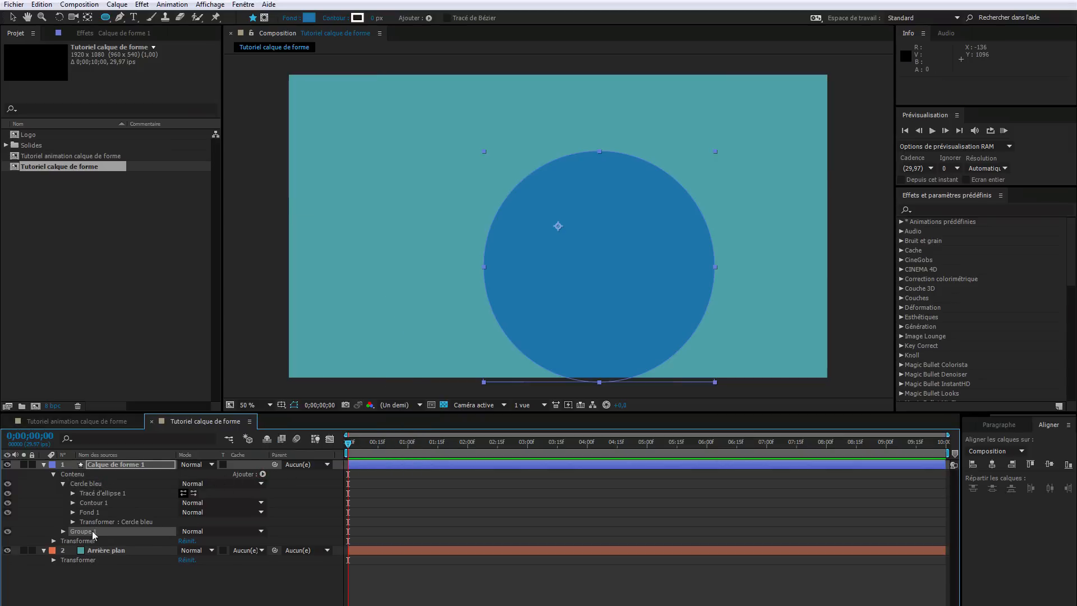
click(76, 532)
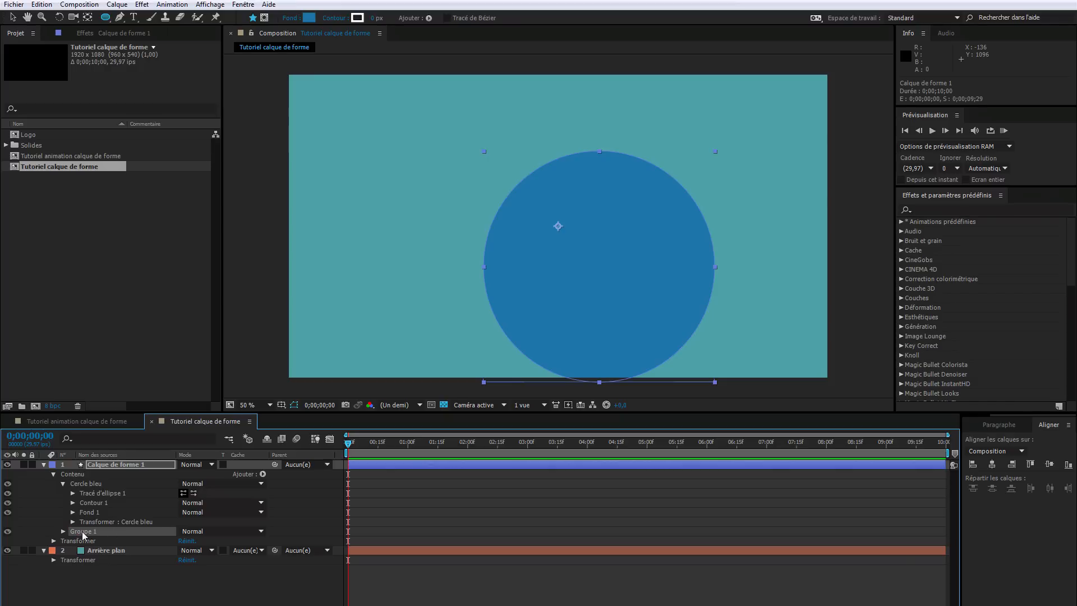
key(Delete)
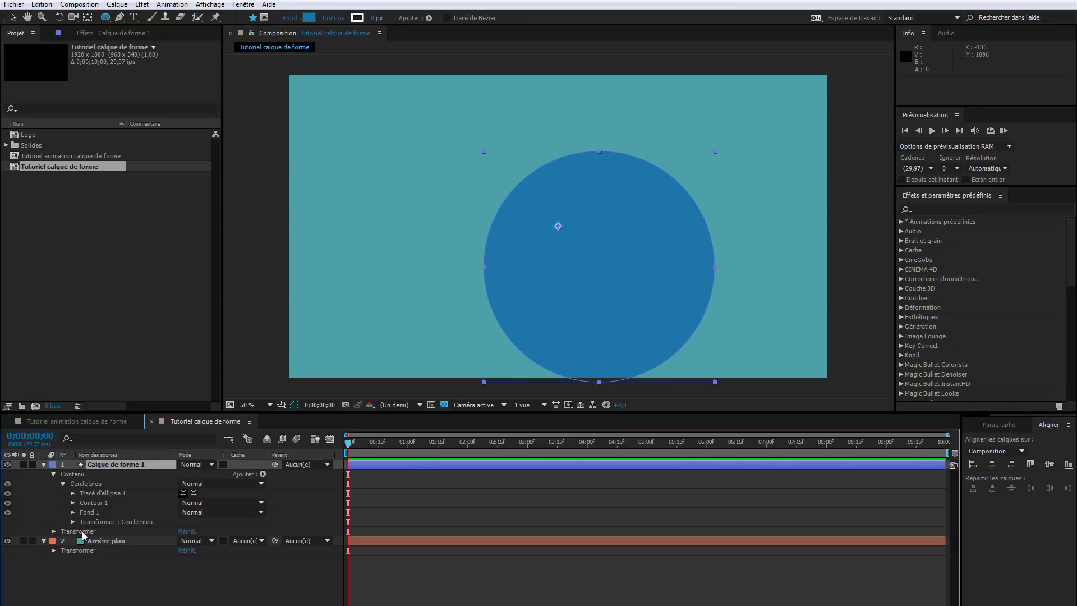
Centre the circle by setting the Cercle bleu group's transform Position to 0, 0
click(124, 463)
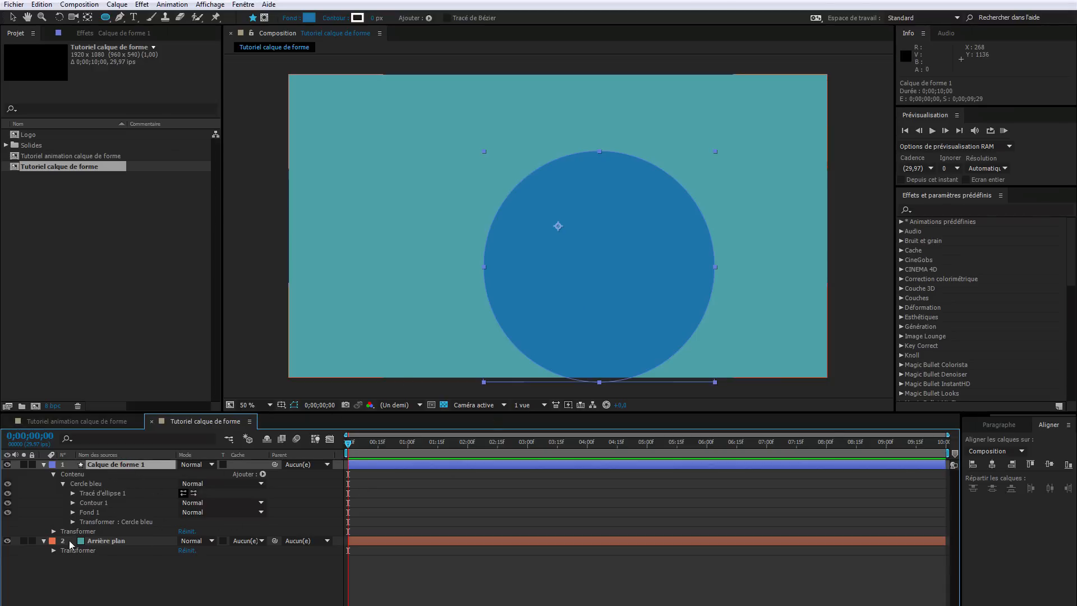
click(86, 484)
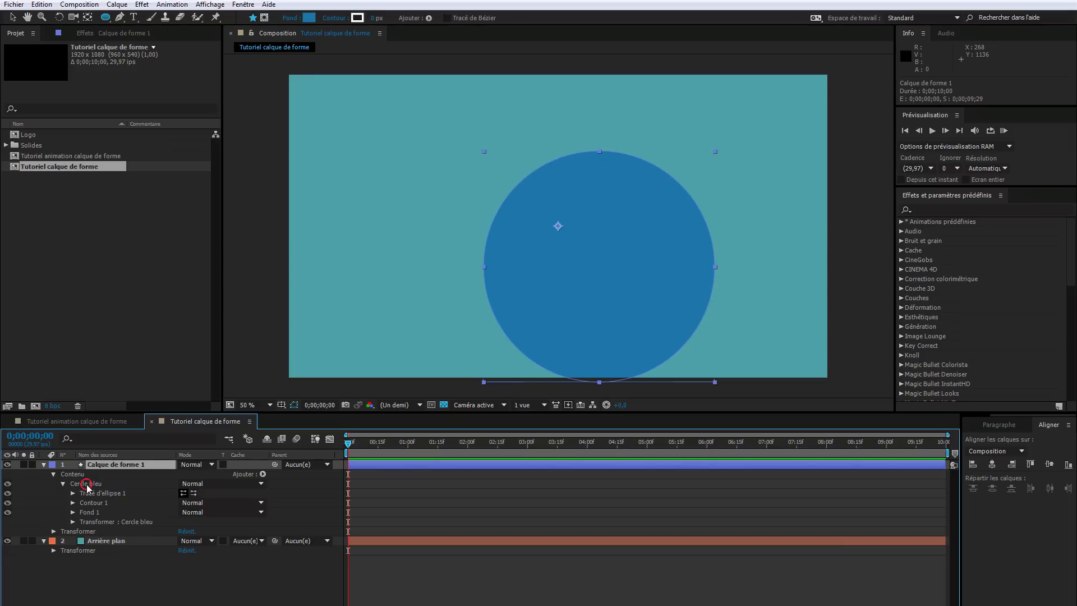
click(72, 521)
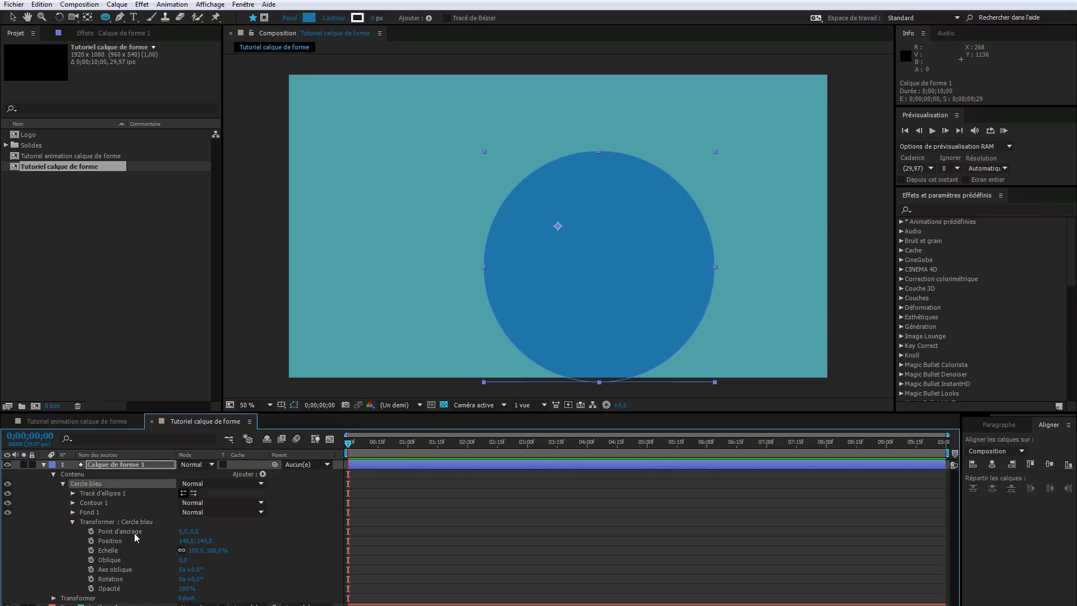
click(187, 541)
text(0)
key(Tab)
text(0)
key(Tab)
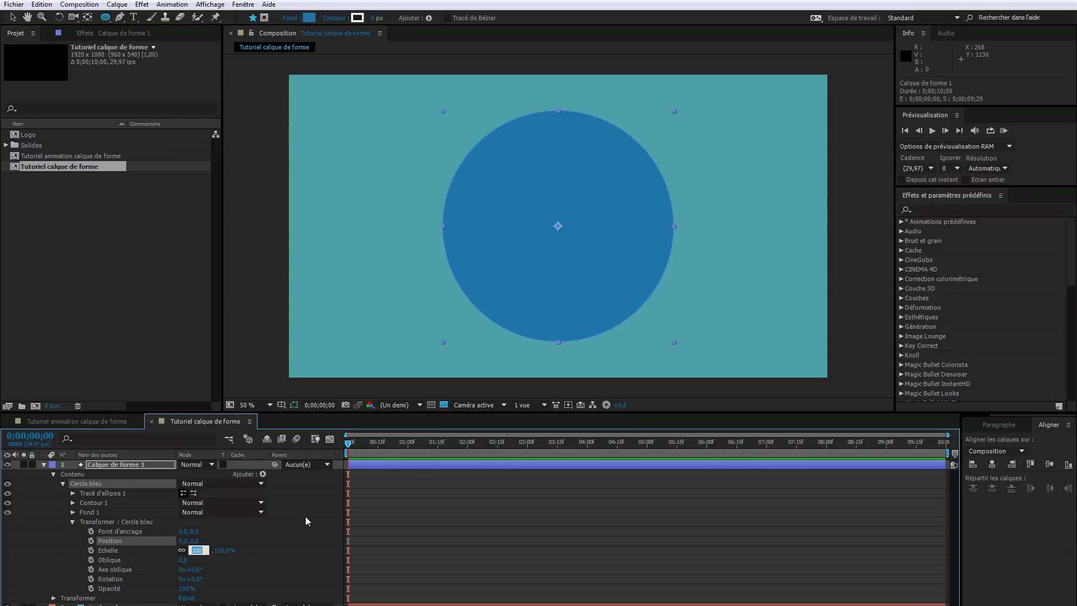
click(262, 543)
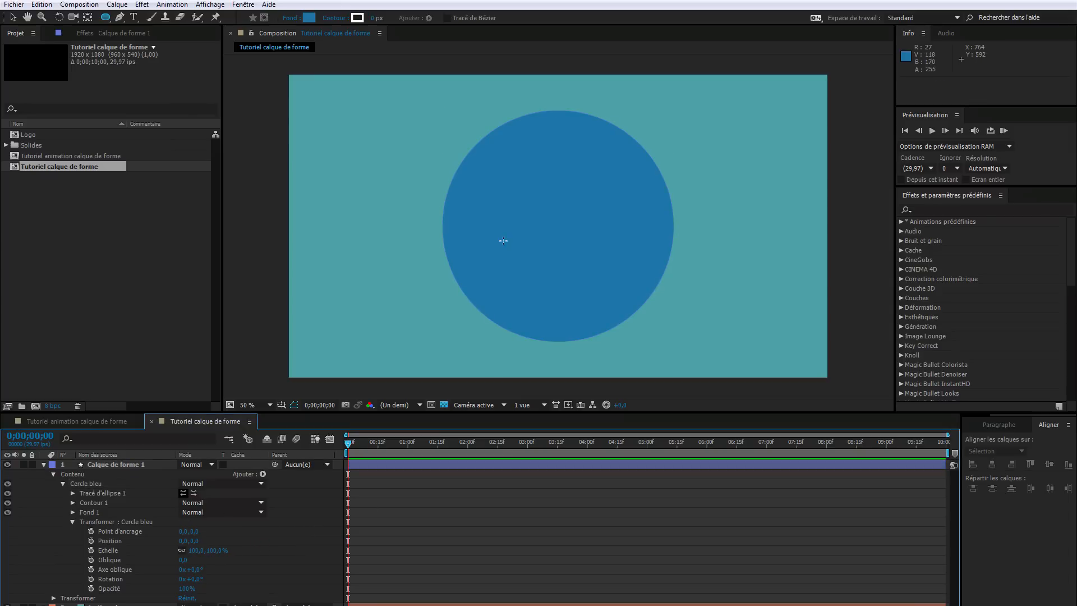
click(72, 522)
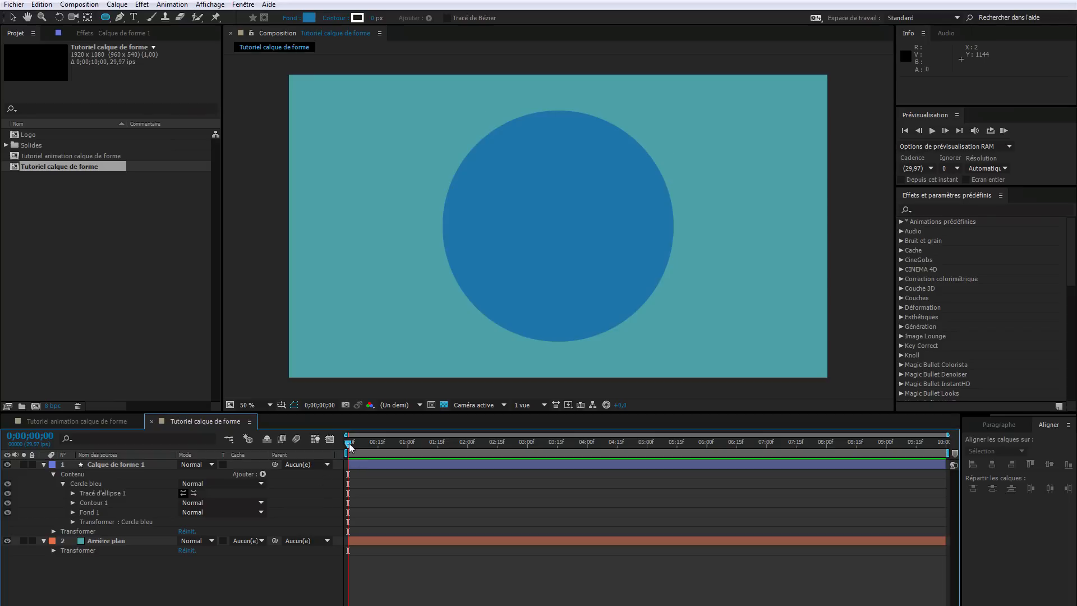
Preview the finished animation in the "Tutoriel animation calque de forme" composition and return to "Tutoriel calque de forme"
drag(346, 441, 303, 465)
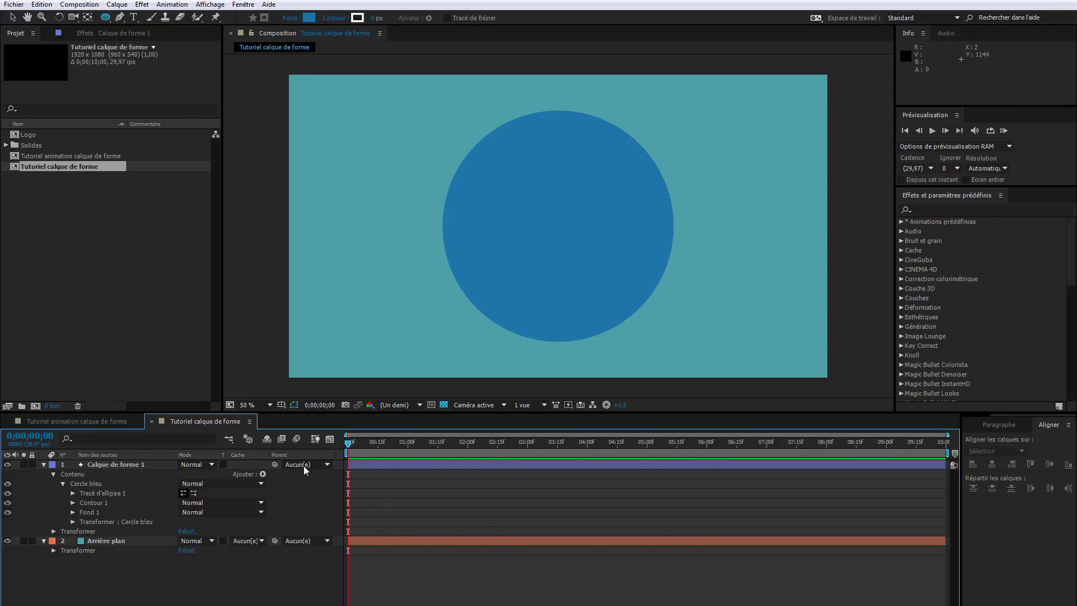
click(125, 466)
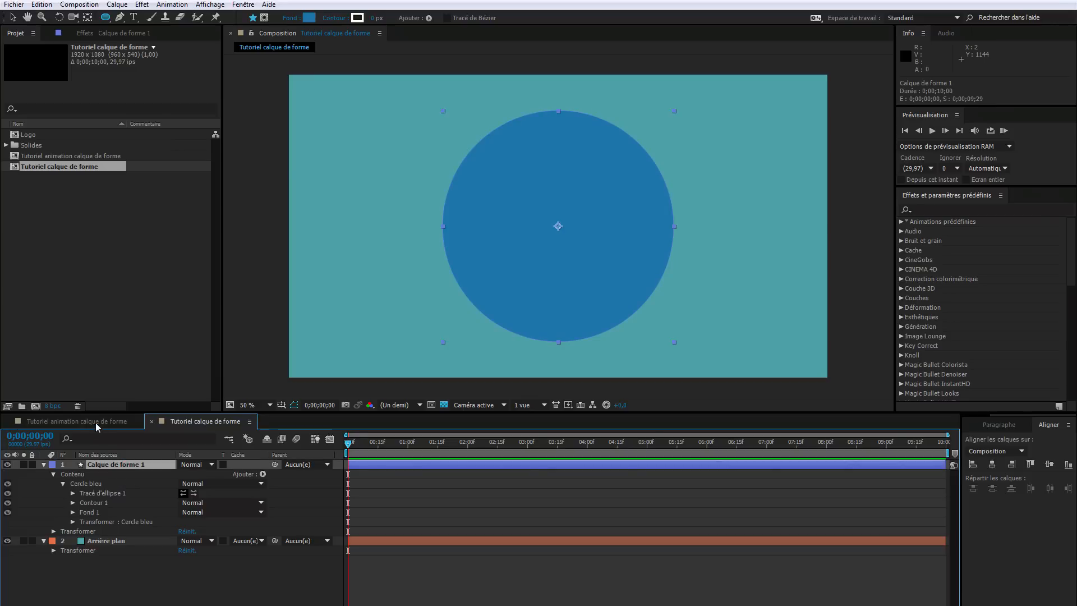
click(95, 422)
key(space)
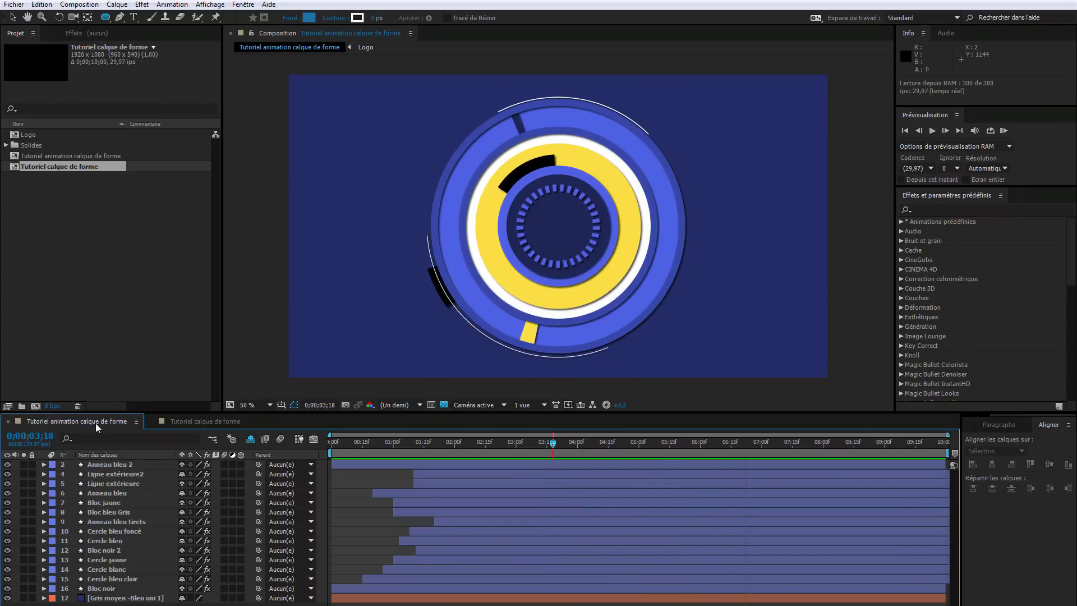
key(space)
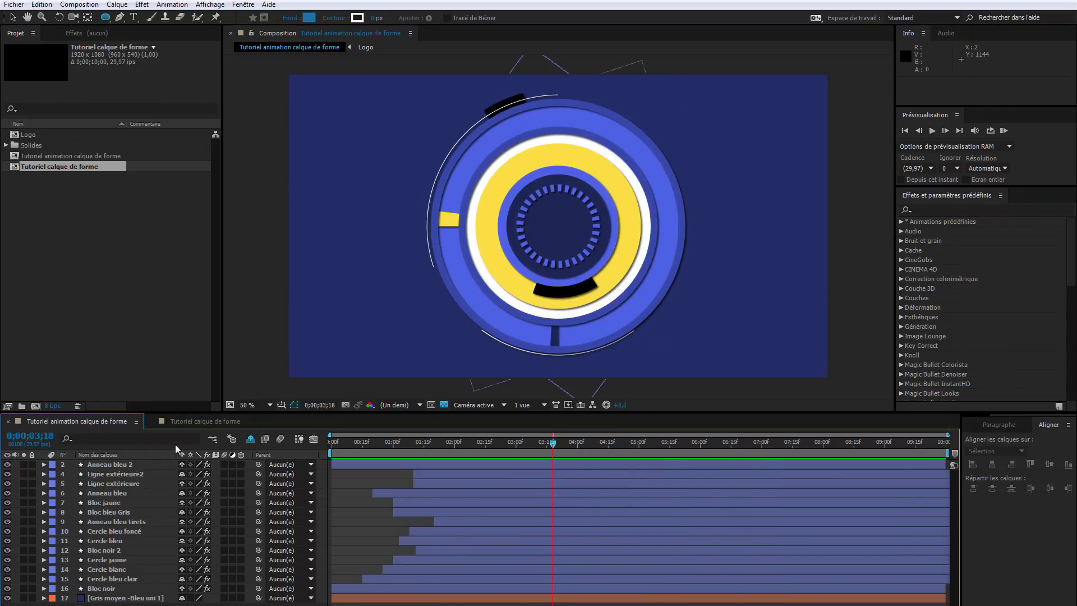
click(207, 422)
Apply the Perspective effect Ombre portée (drop shadow) to the Calque de forme 1 layer
click(129, 465)
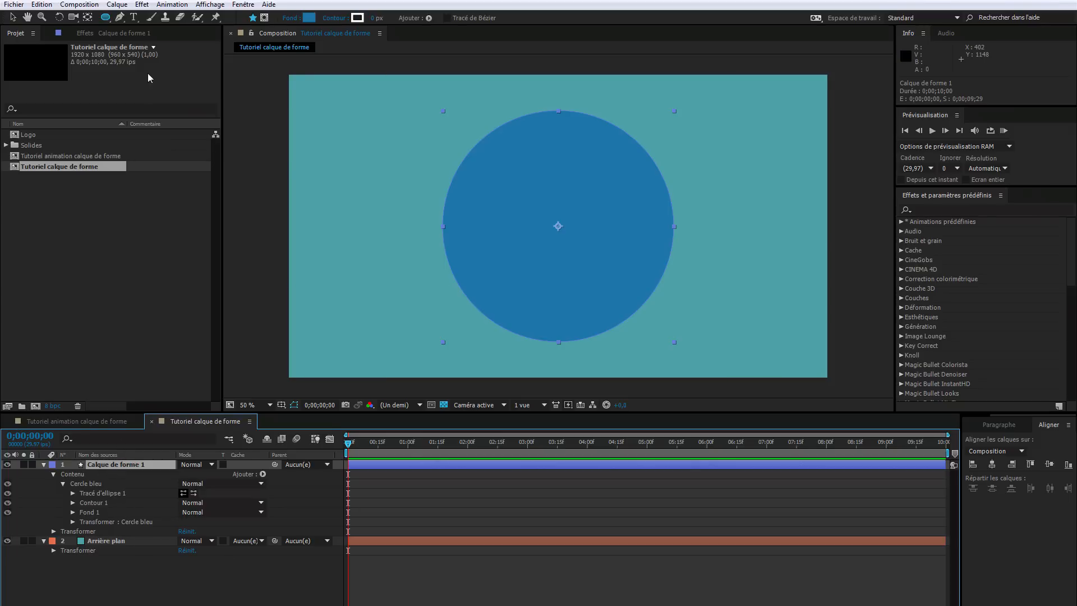
click(118, 32)
right_click(132, 113)
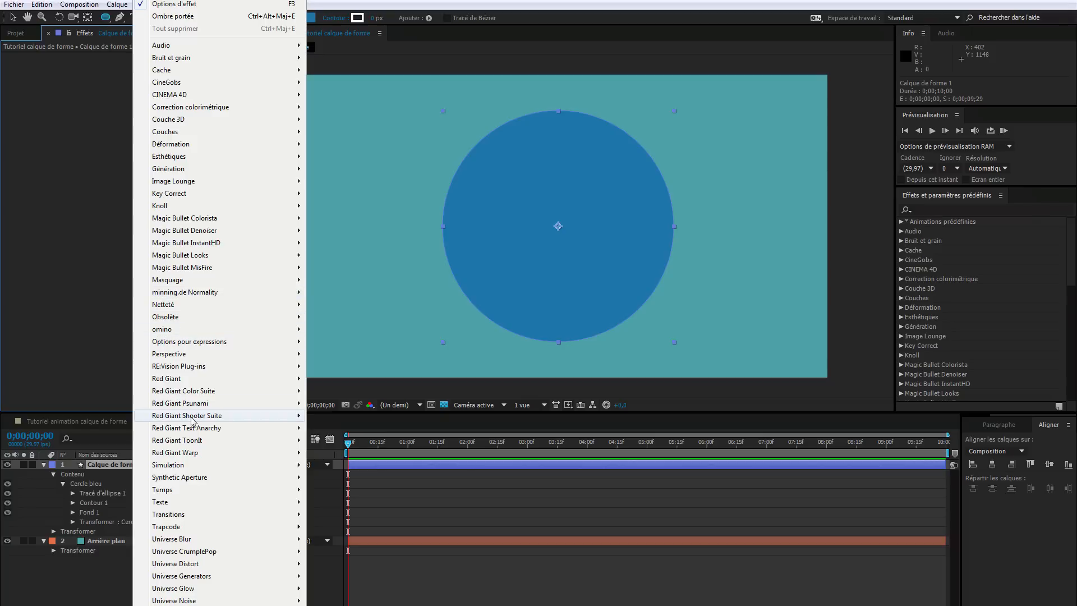
mouse_move(188, 358)
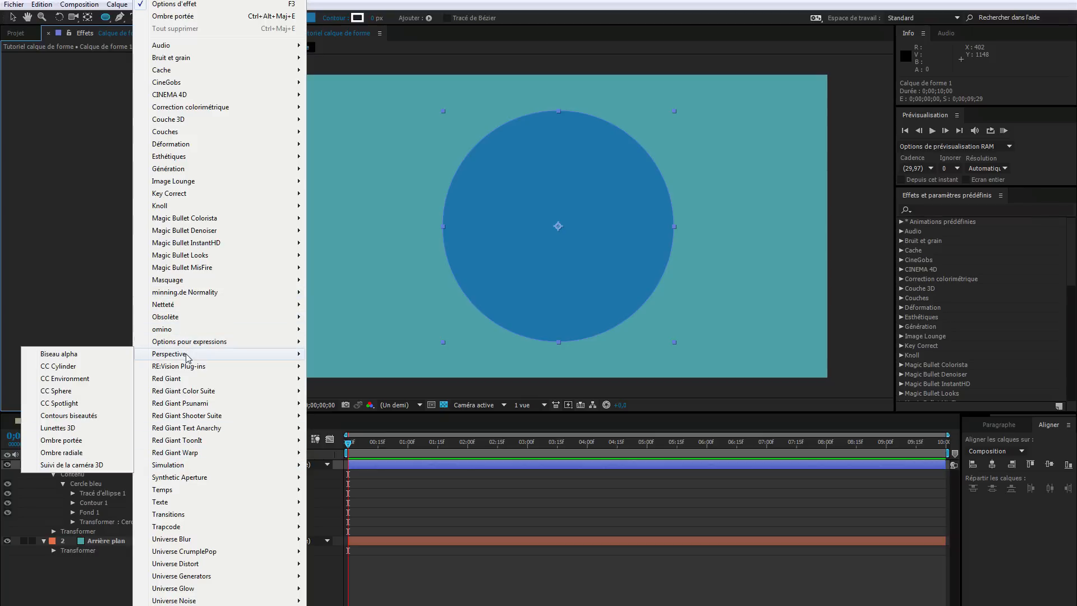
click(73, 440)
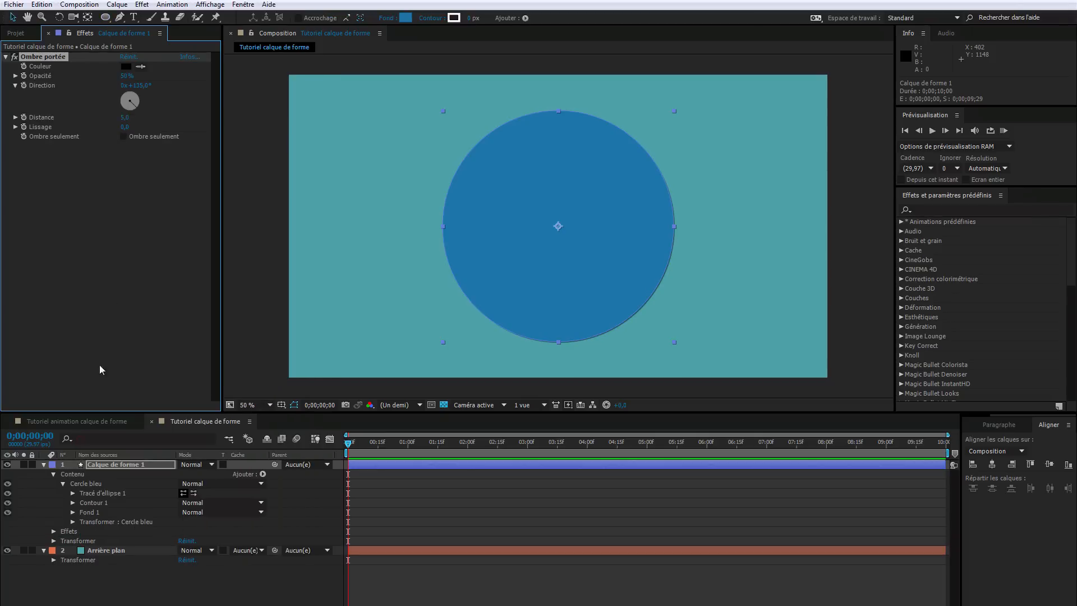
Set the drop shadow's opacity to 70%, distance to 7 and softness (Lissage) to 10, and collapse the effect
click(127, 76)
text(70)
key(Tab)
key(Tab)
key(Tab)
key(Tab)
key(Tab)
key(Tab)
key(Tab)
key(Tab)
text(7)
key(Tab)
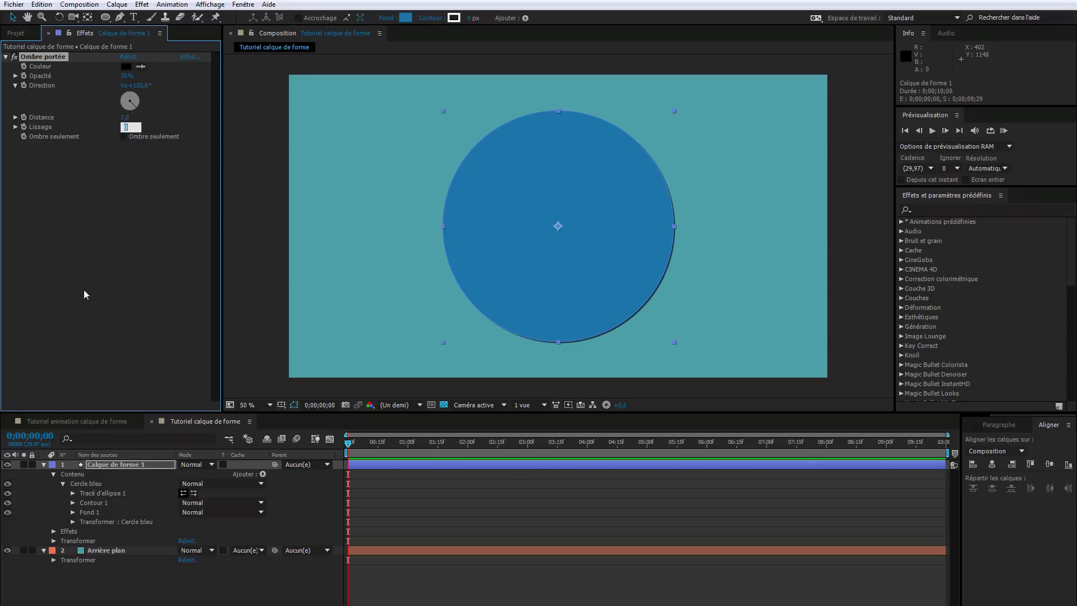
text(10)
key(Tab)
click(157, 218)
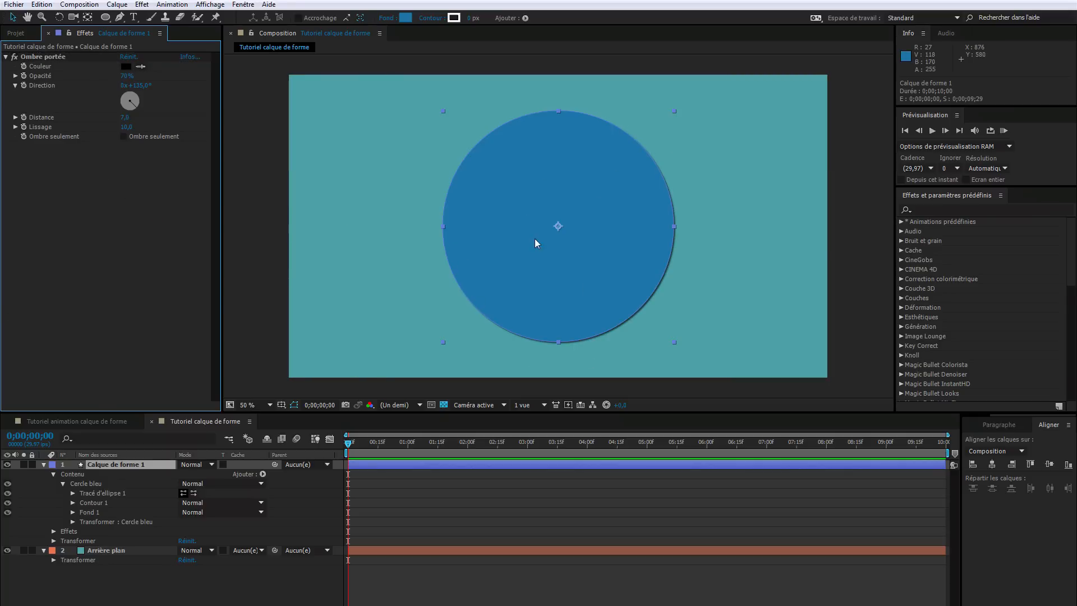
click(7, 57)
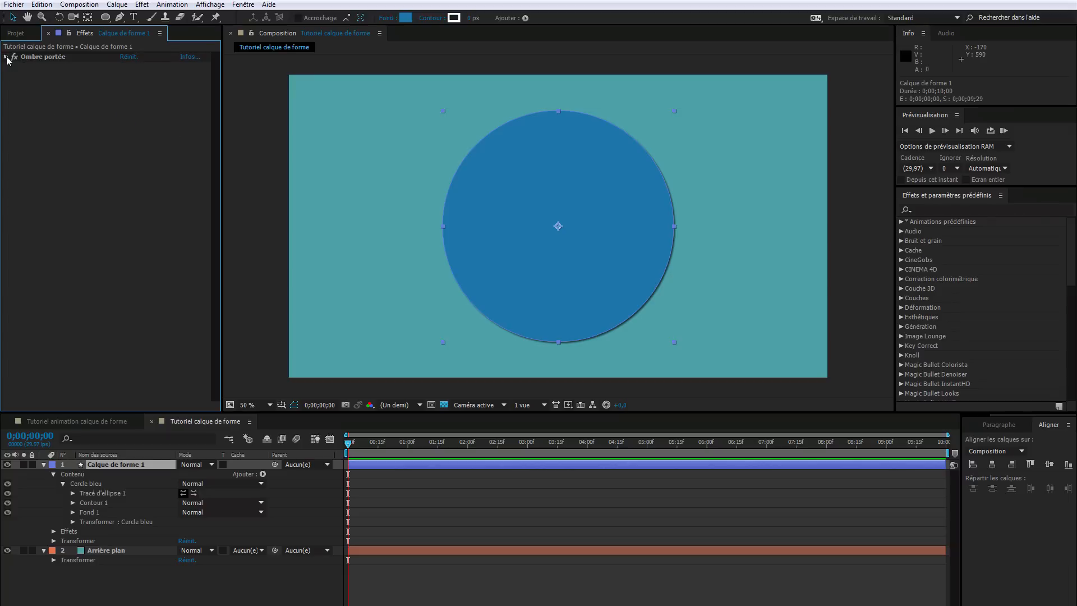
Rename the Calque de forme 1 layer as "cercle bleu"
click(129, 465)
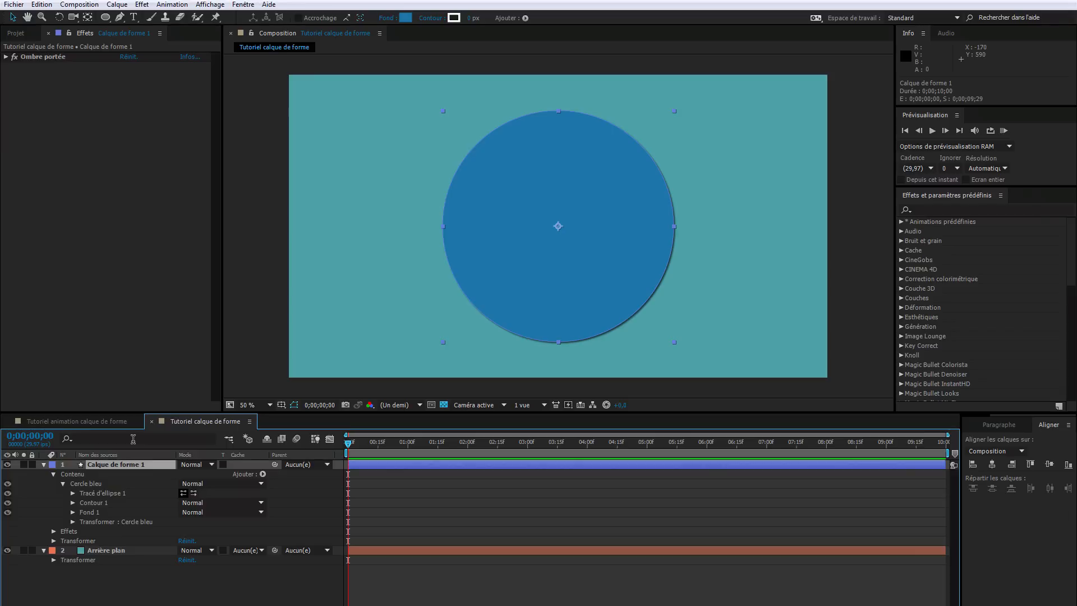
key(Return)
text(c)
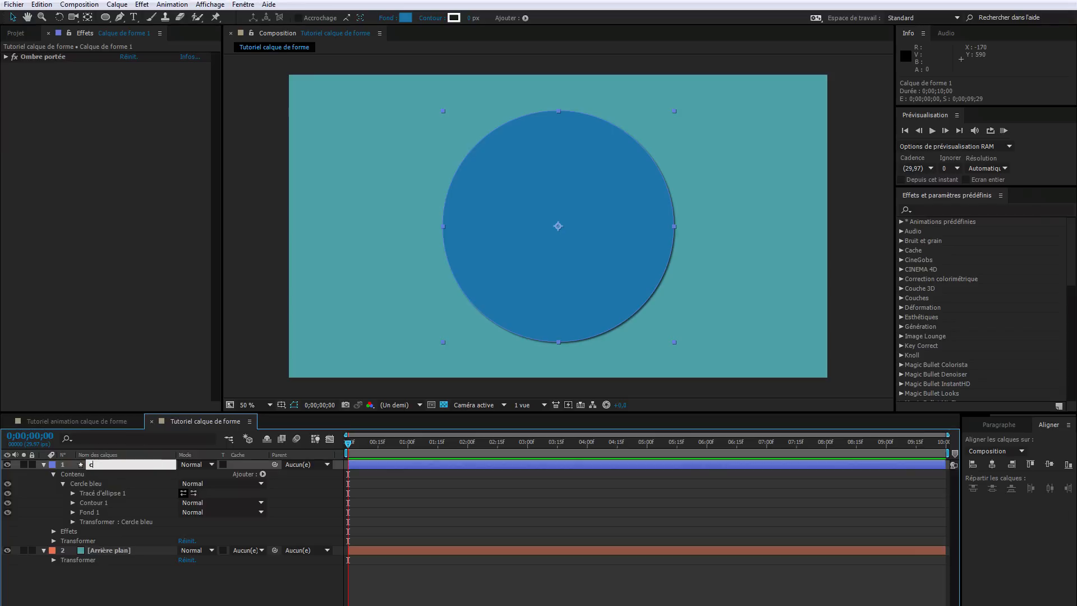
text(ercle bleu)
key(Return)
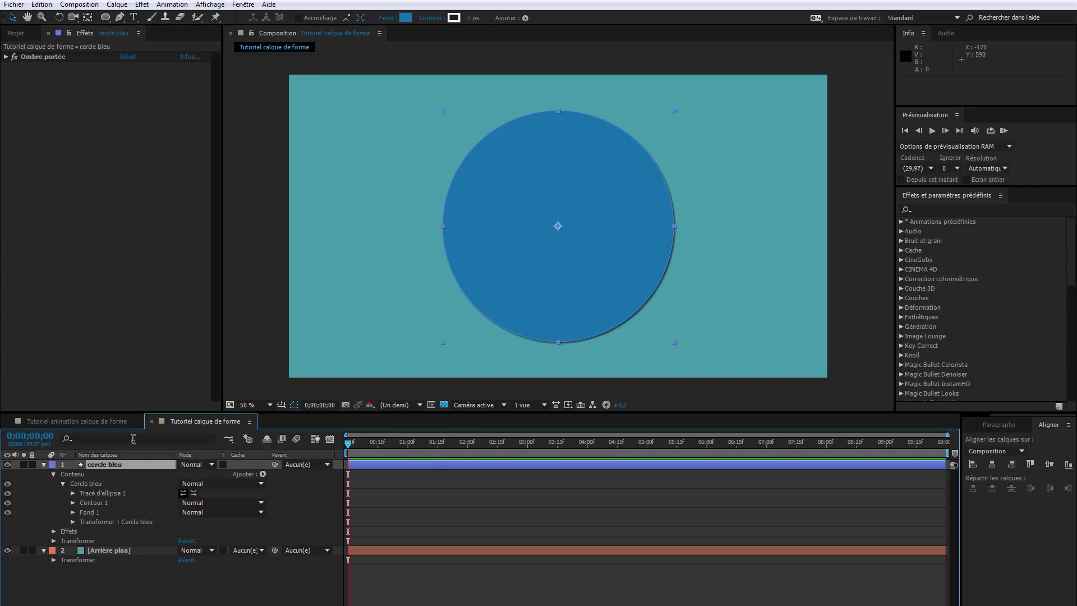
Examine the cercle bleu layer's contents, comparing the group transform, the layer transform and the ellipse path's size and position
click(53, 474)
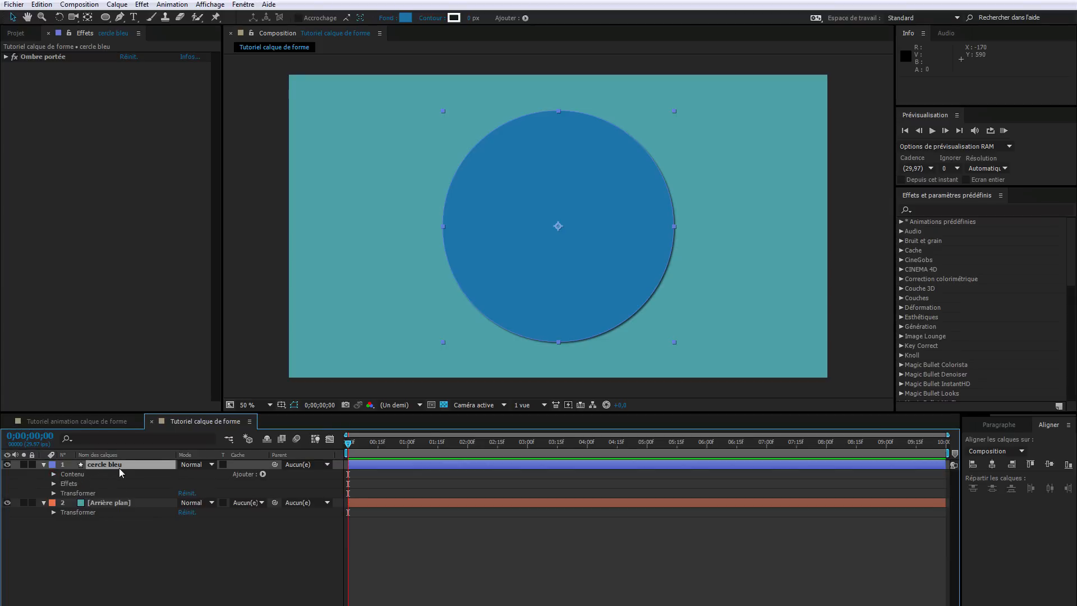
click(53, 474)
click(99, 522)
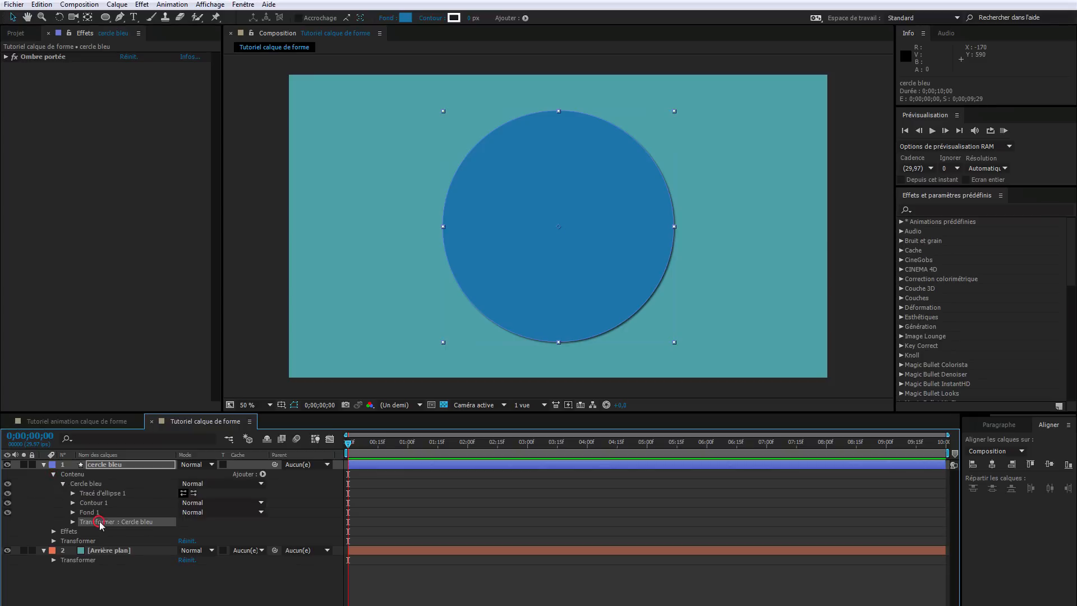
click(54, 541)
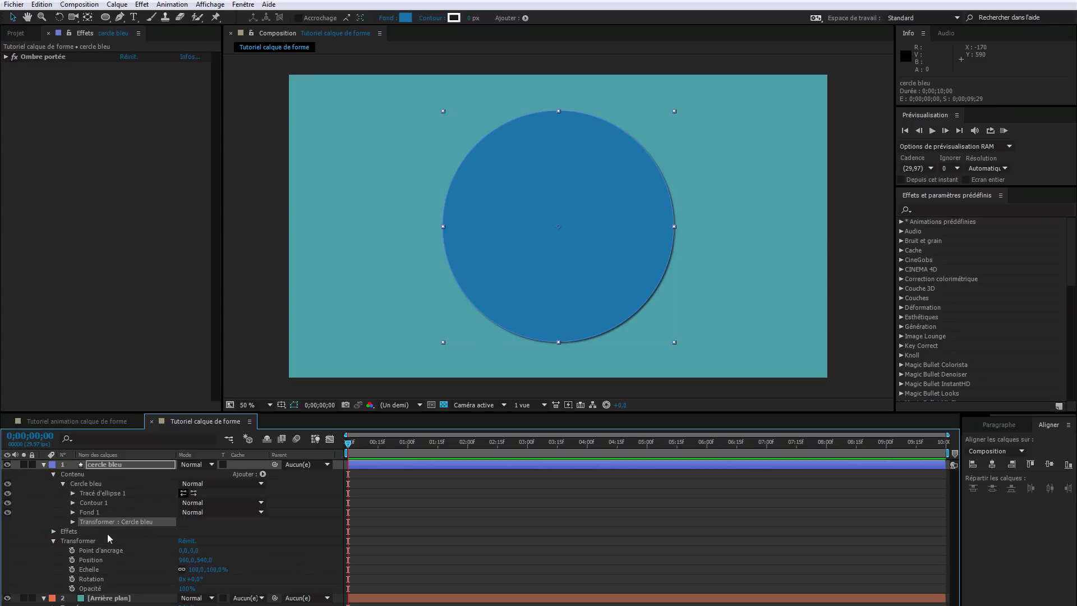
click(53, 540)
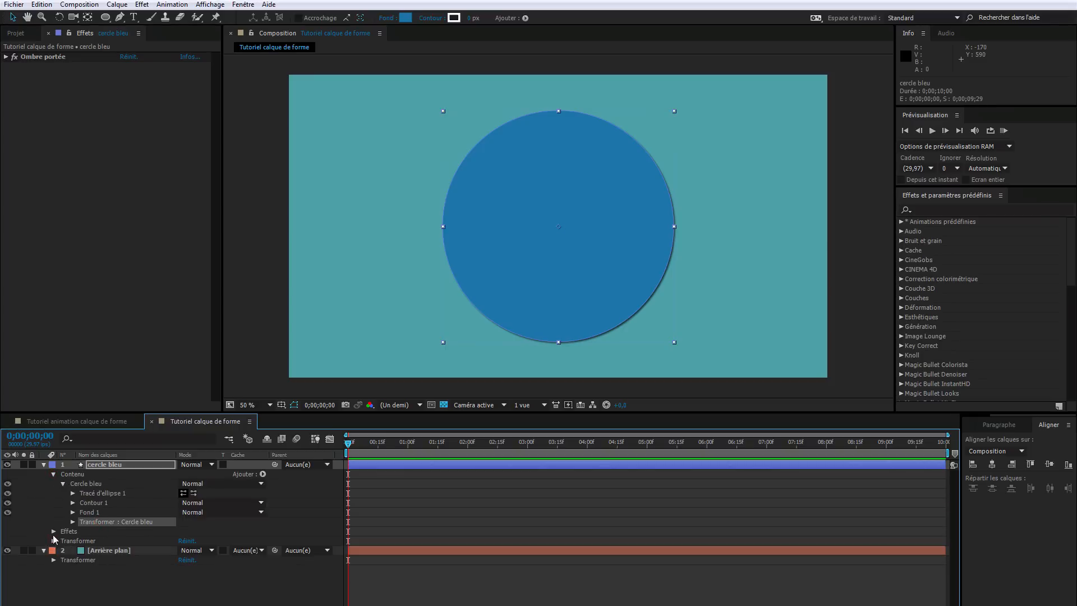
click(73, 493)
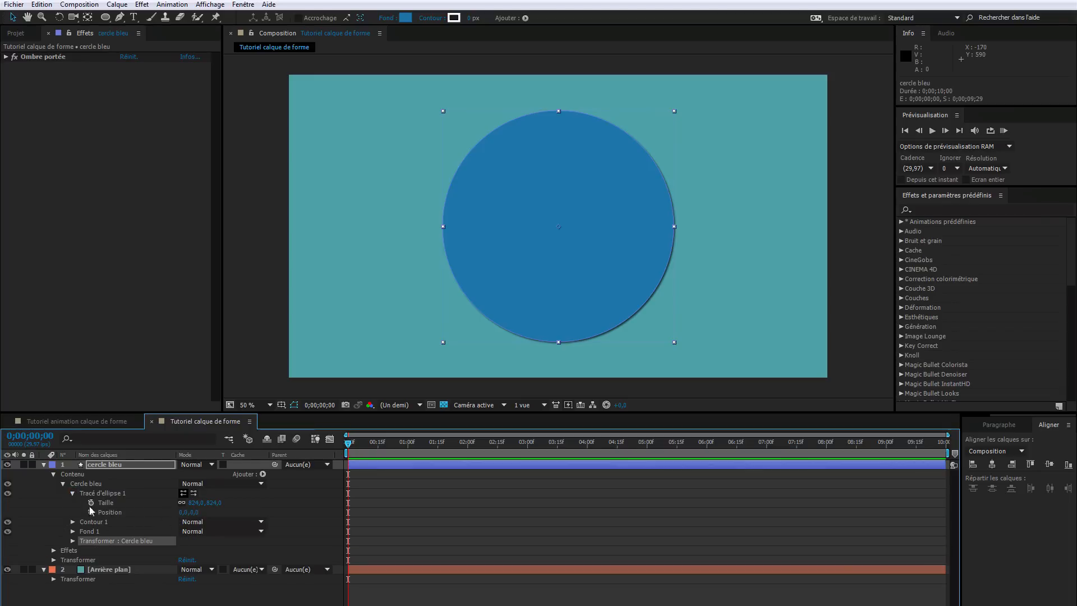
click(73, 493)
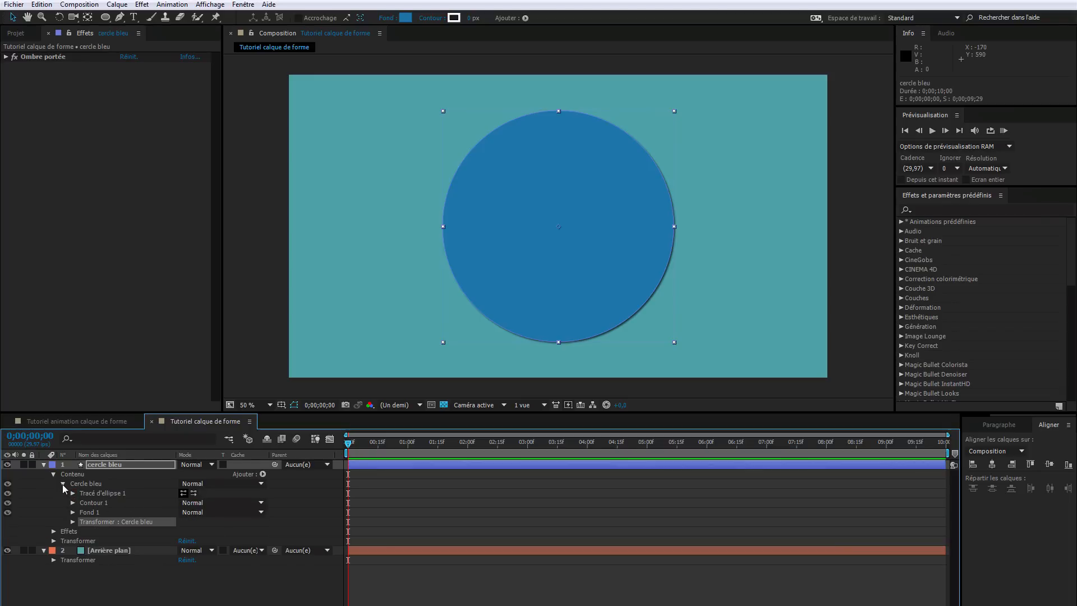
Collapse the cercle bleu layer's contents and duplicate the layer
click(63, 483)
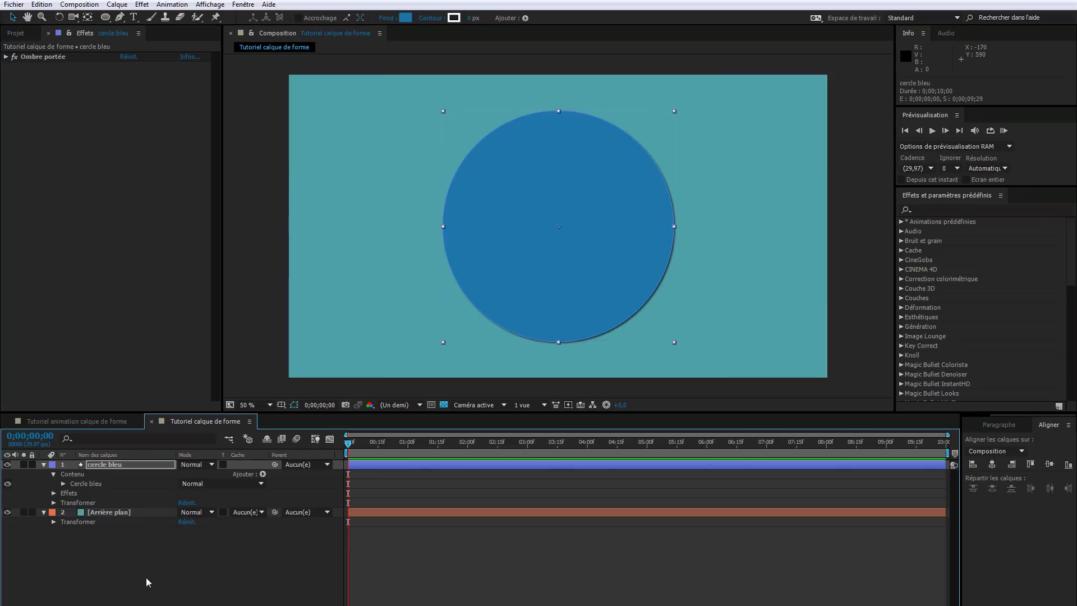
click(53, 474)
click(126, 464)
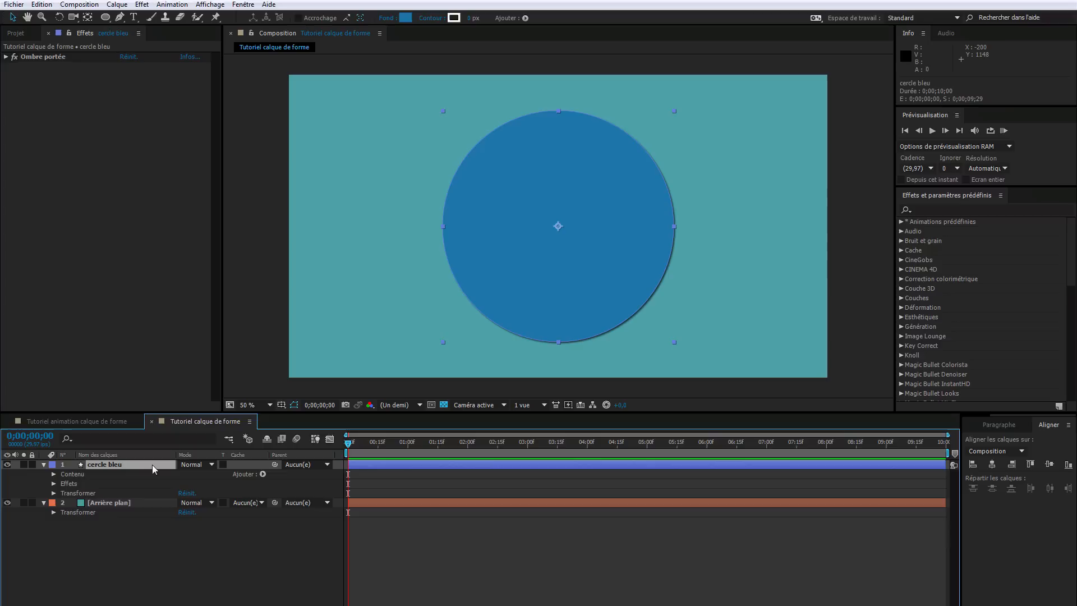
key(ctrl+d)
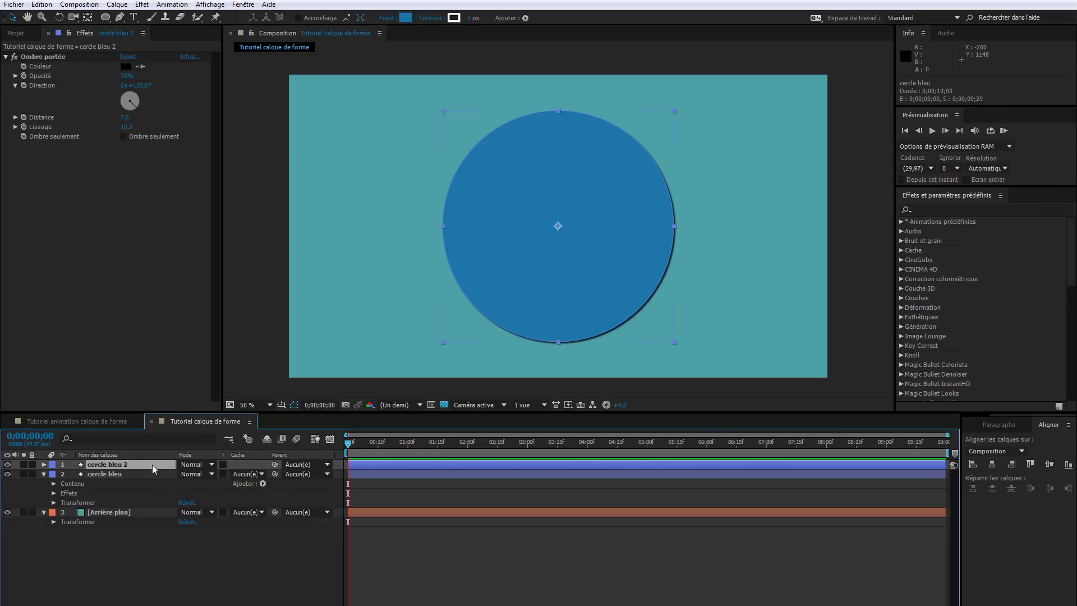
click(147, 463)
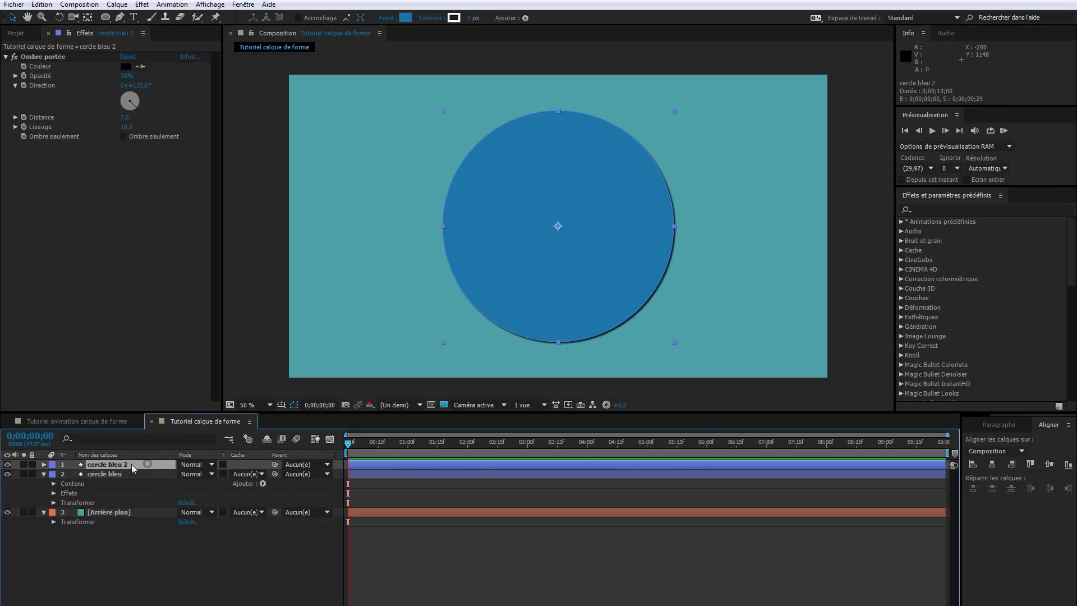
Rename the duplicated circle layer as "Barre noire" and expand its contents
click(44, 474)
click(44, 465)
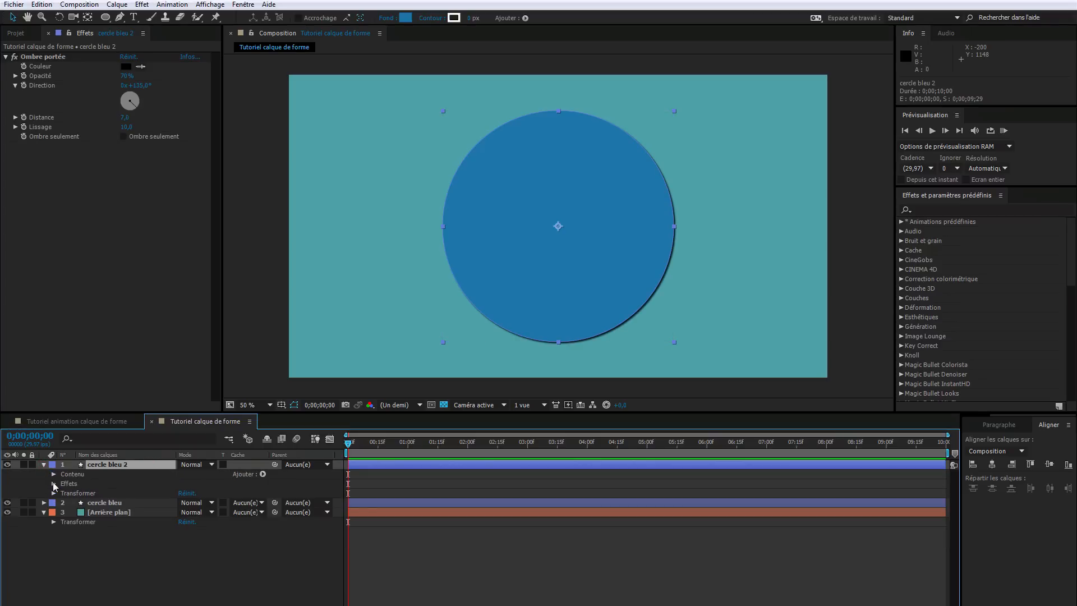
click(53, 474)
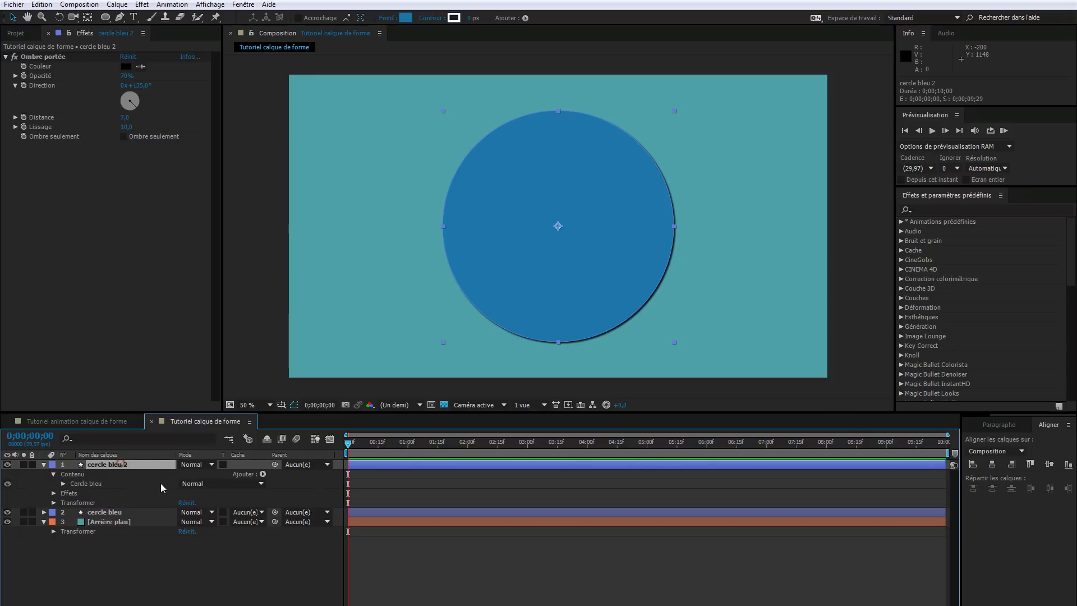
key(Return)
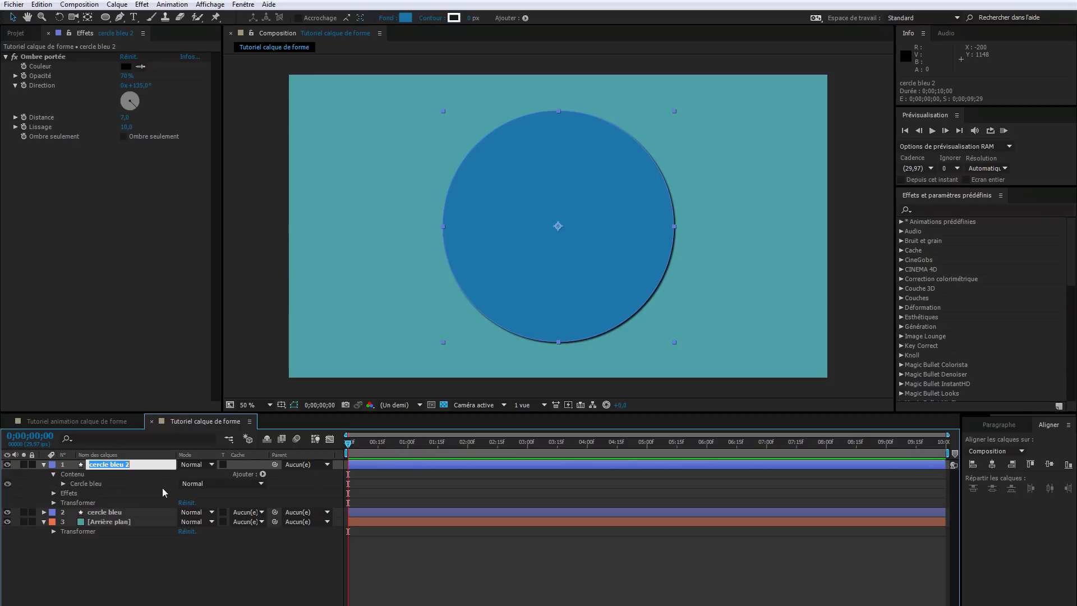
text(Barre noire)
key(Return)
Rename the shape group inside the Barre noire layer as "Barre noire"
click(86, 482)
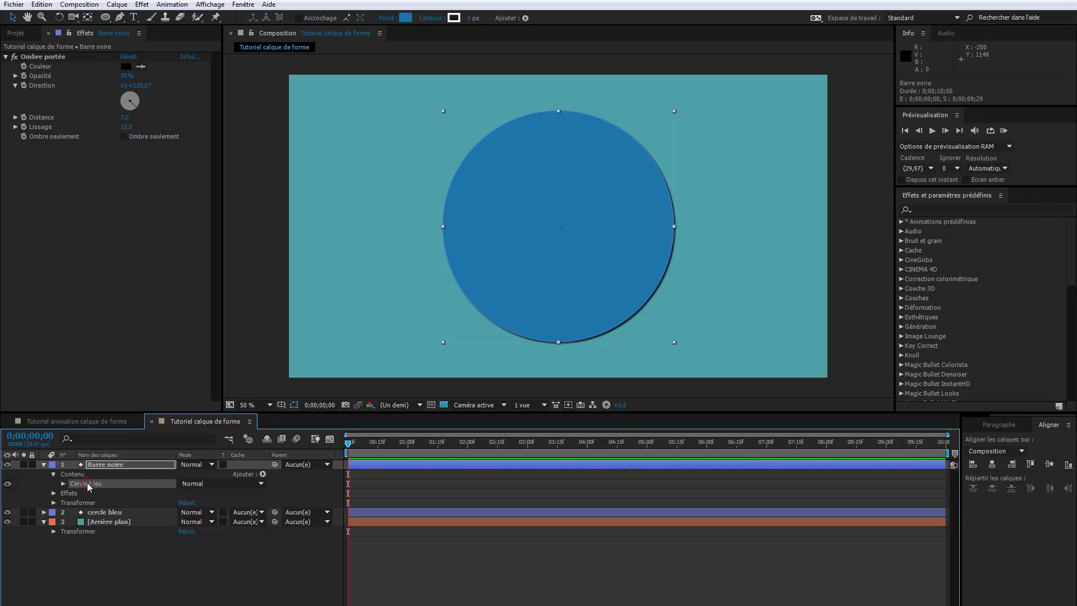
key(Return)
text(Ba)
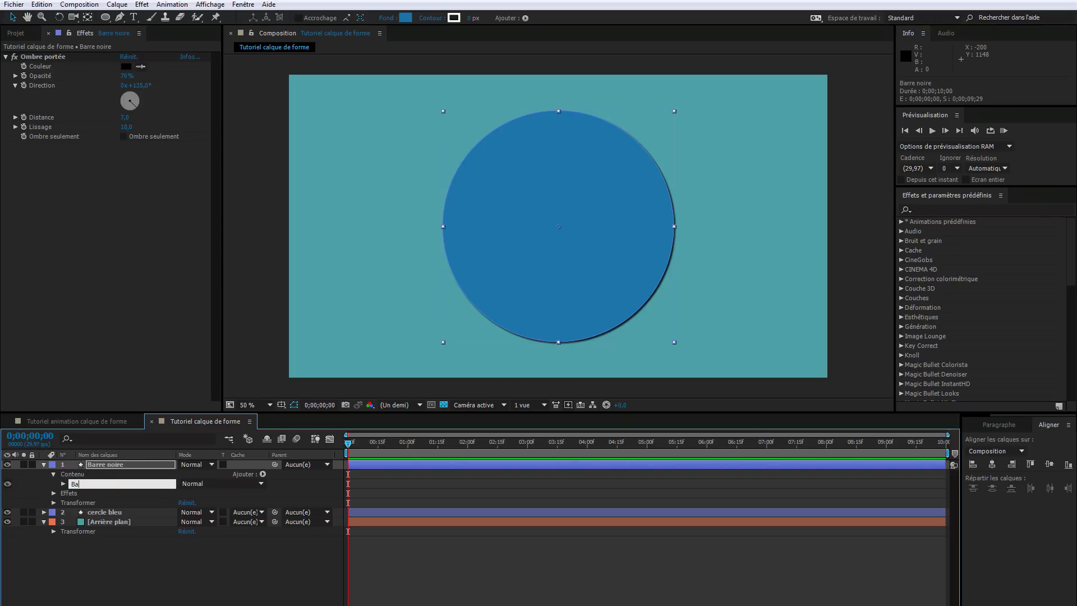
text(rre noire)
key(Return)
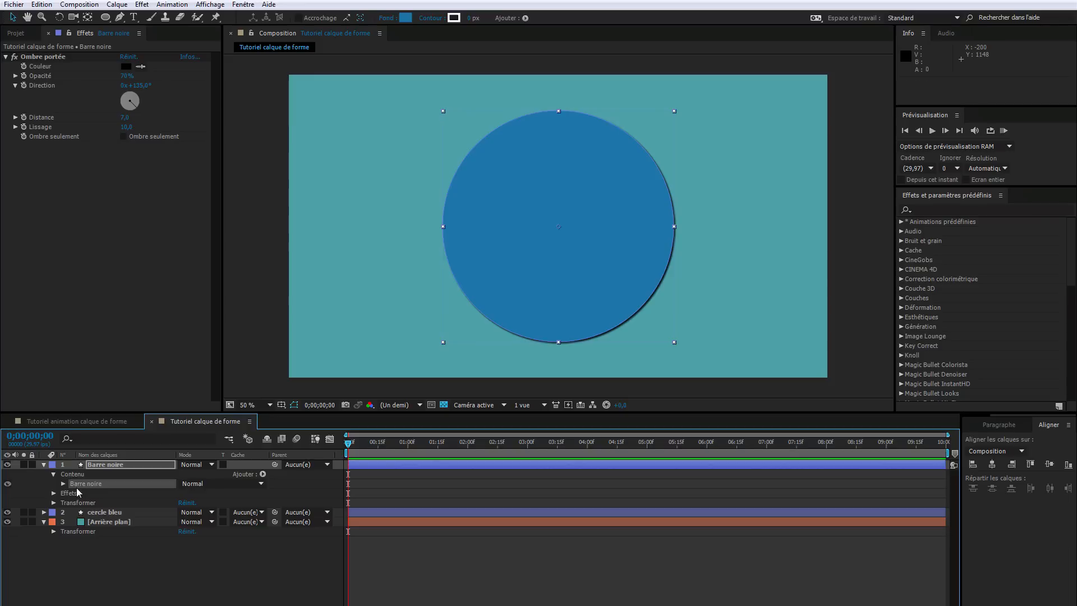
Delete the fill (Fond 1) from the Barre noire shape group
click(63, 484)
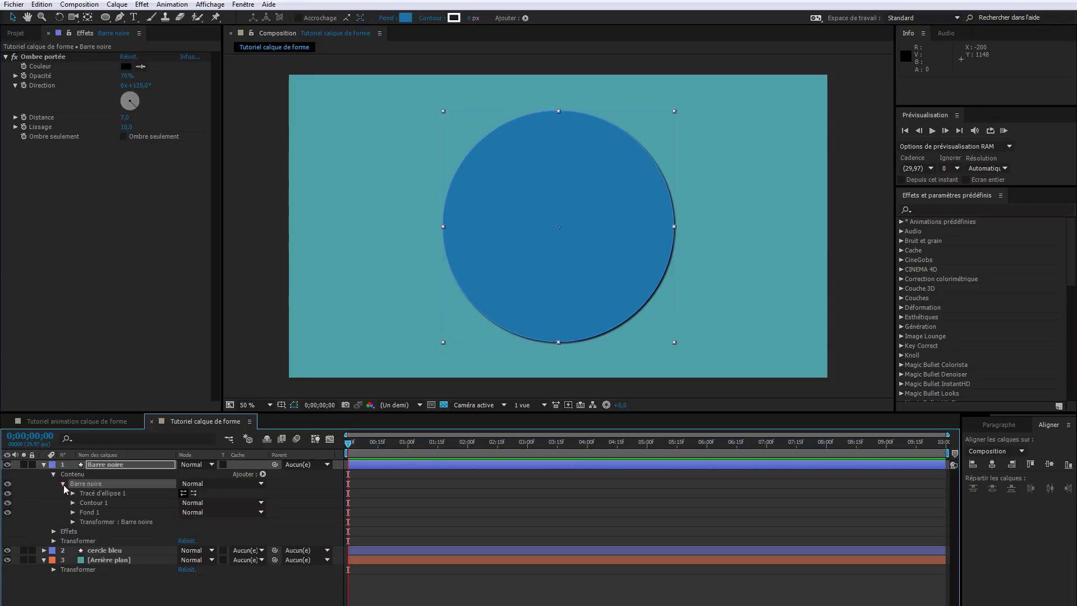
click(73, 513)
click(73, 513)
click(89, 513)
key(Delete)
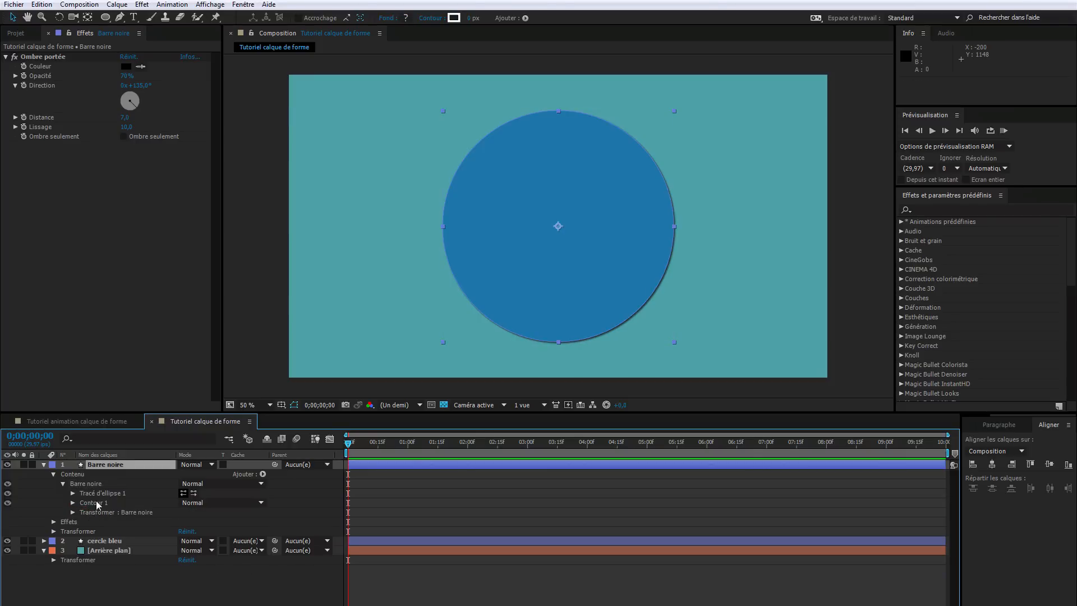
Set the Barre noire stroke (Contour 1) to colour 000000 with a width of 91
click(72, 500)
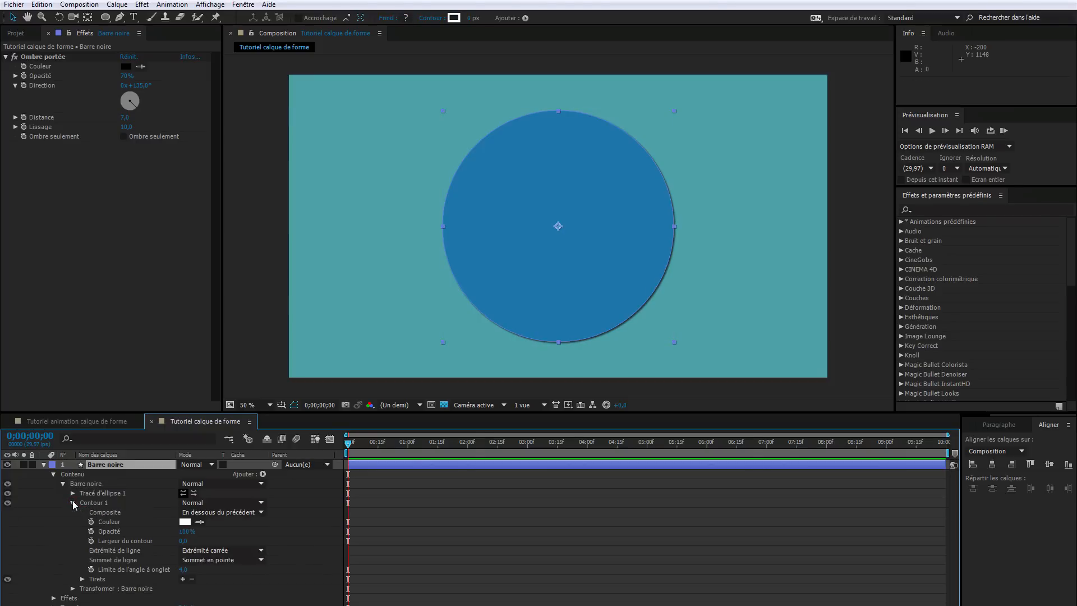
click(186, 522)
text(000000)
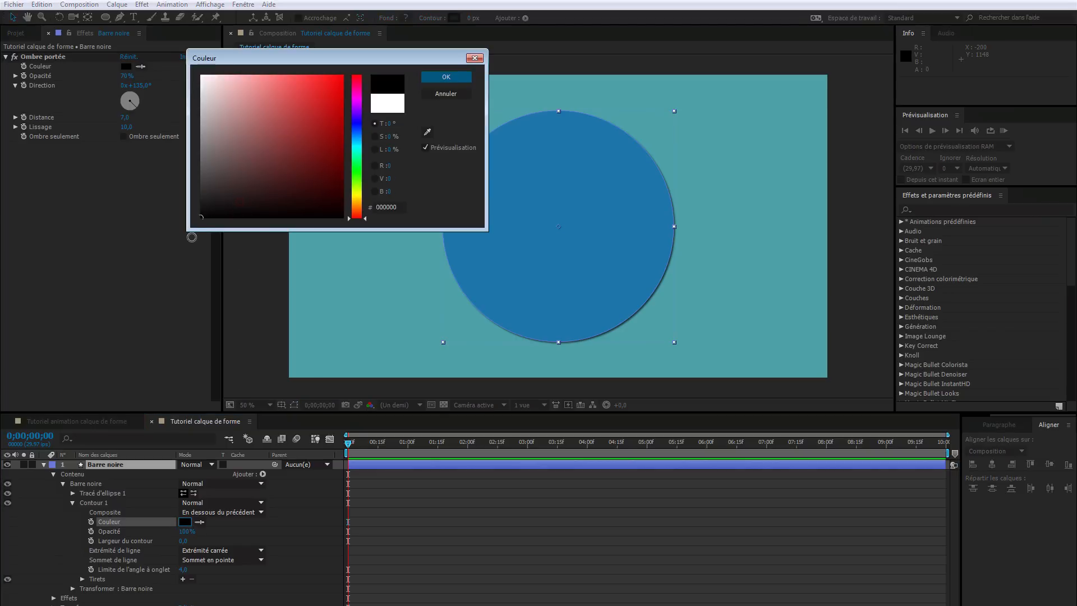
click(447, 79)
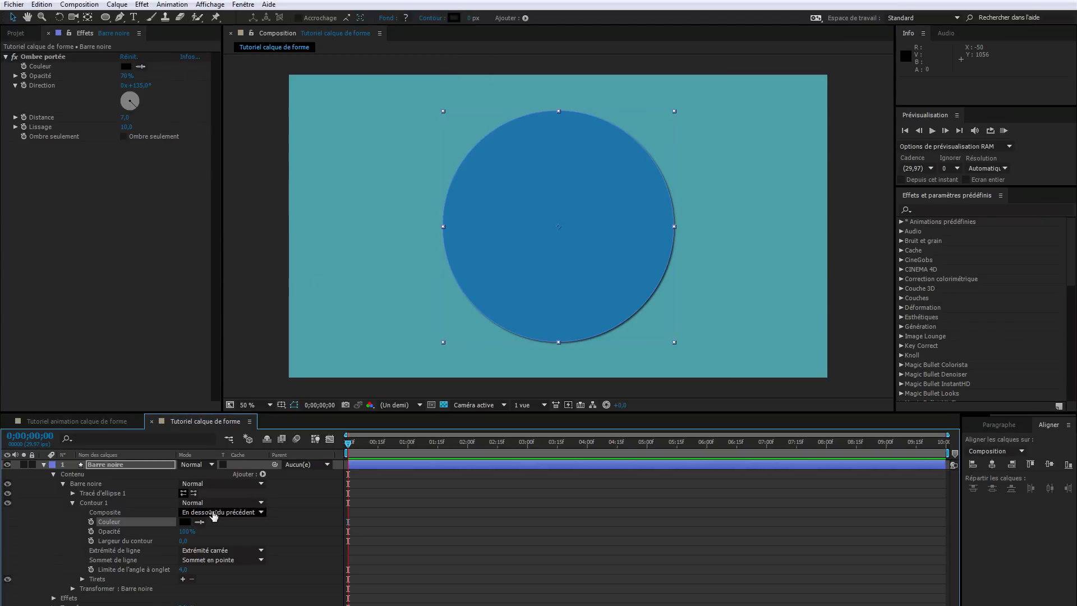
click(183, 541)
drag(182, 541, 228, 535)
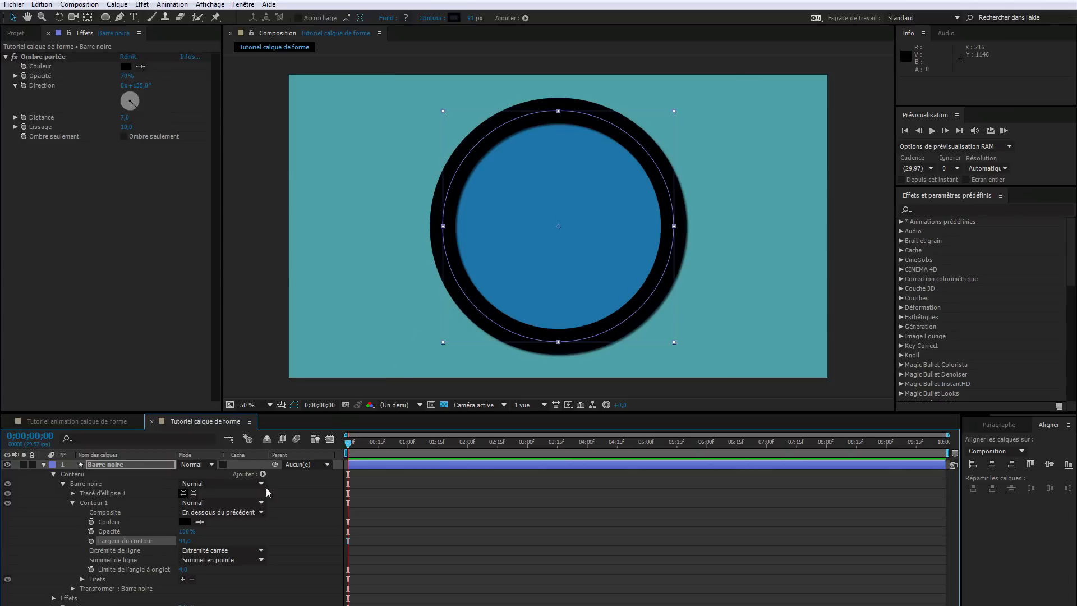
Add a Raccorder les tracés (trim paths) operation to the Barre noire group and expand its properties
click(101, 485)
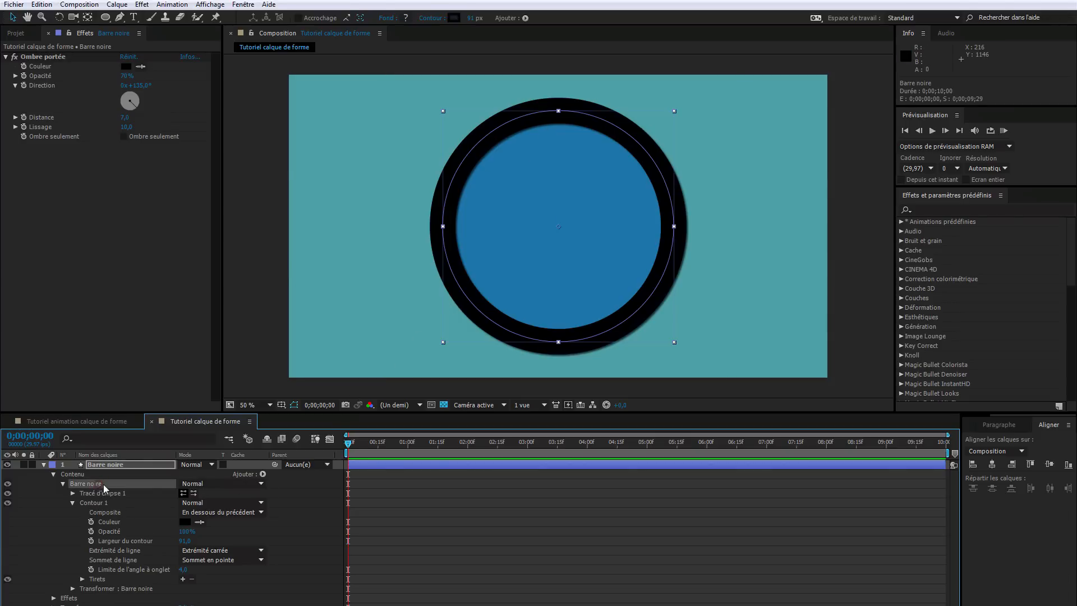
click(72, 503)
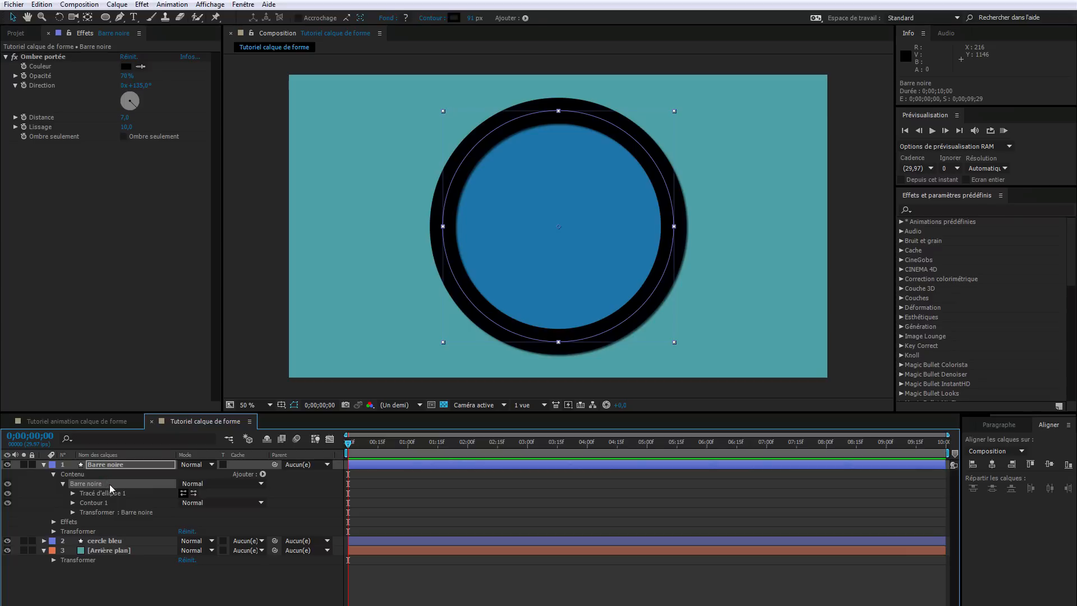
click(263, 474)
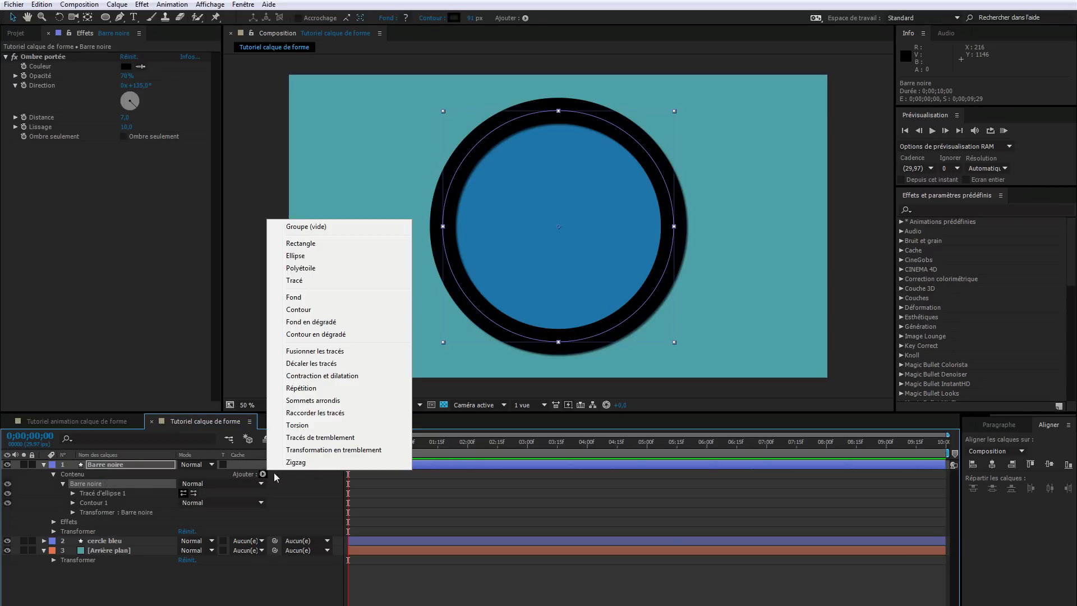
click(328, 413)
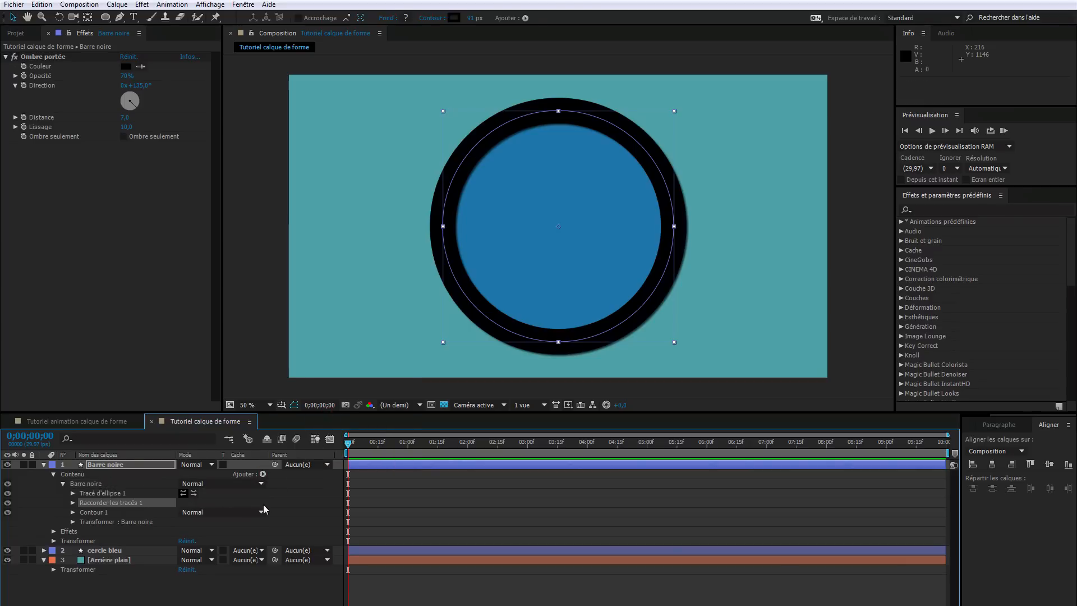
click(73, 503)
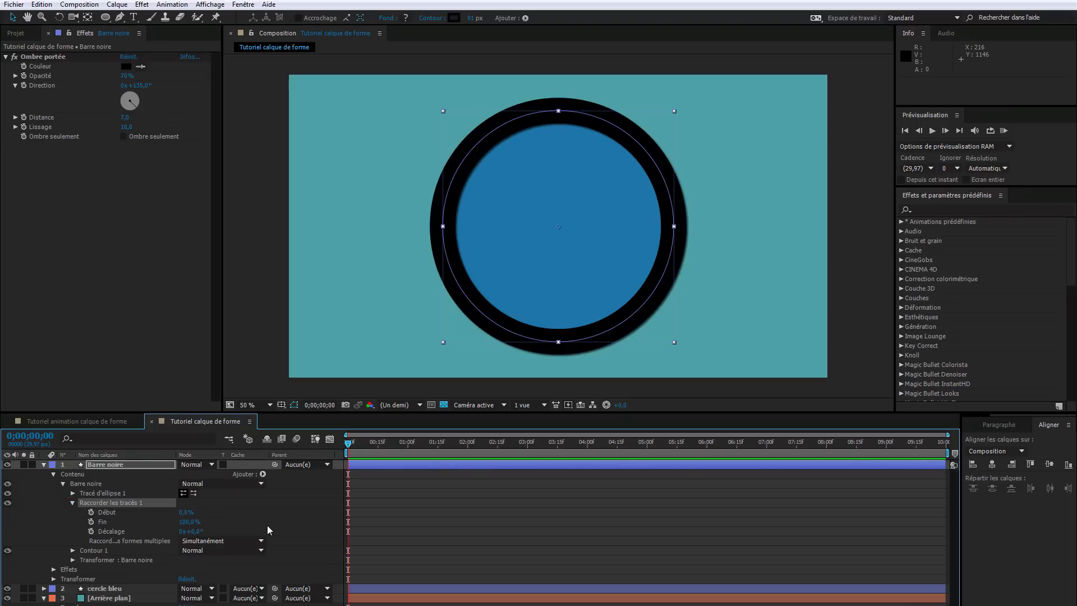
Try out the path trim's Début and Fin values on the black ring and restore them to 0% and 100%
mouse_move(185, 513)
mouse_down()
mouse_move(232, 506)
mouse_move(128, 522)
mouse_move(246, 516)
mouse_move(155, 518)
mouse_move(210, 513)
mouse_move(222, 531)
mouse_move(193, 531)
mouse_move(230, 530)
mouse_move(216, 531)
mouse_up()
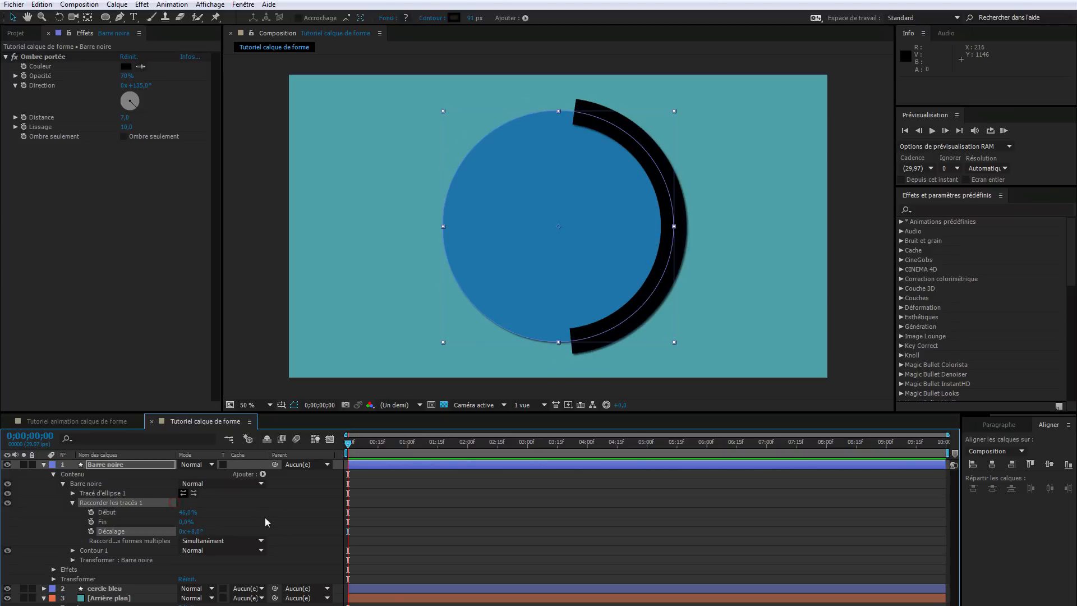
key(ctrl+z)
key(ctrl+z)
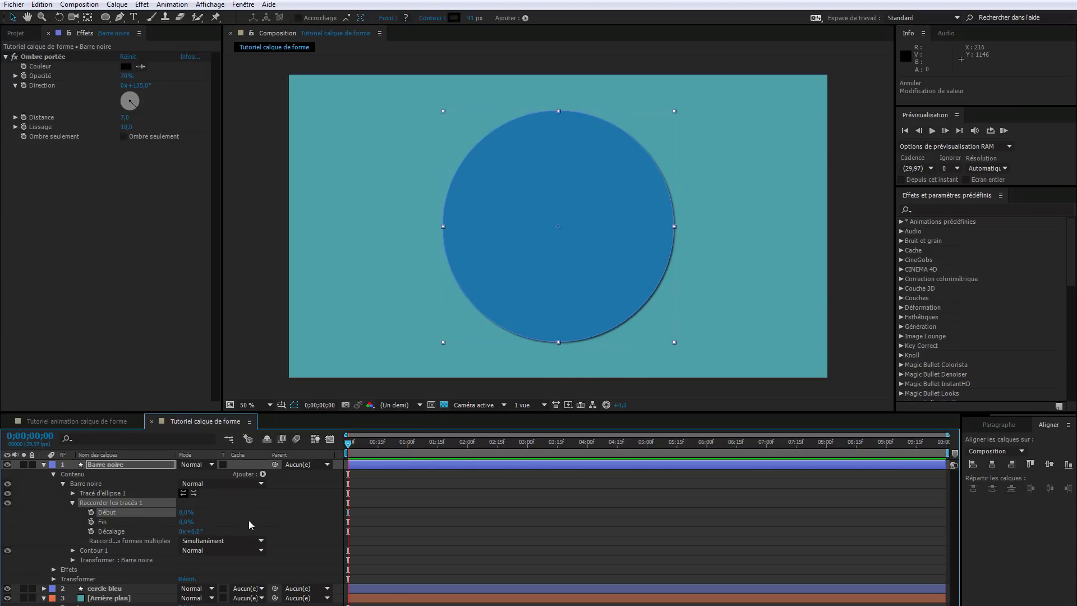
mouse_move(187, 522)
mouse_down()
mouse_move(288, 529)
mouse_move(187, 523)
mouse_move(207, 525)
mouse_up()
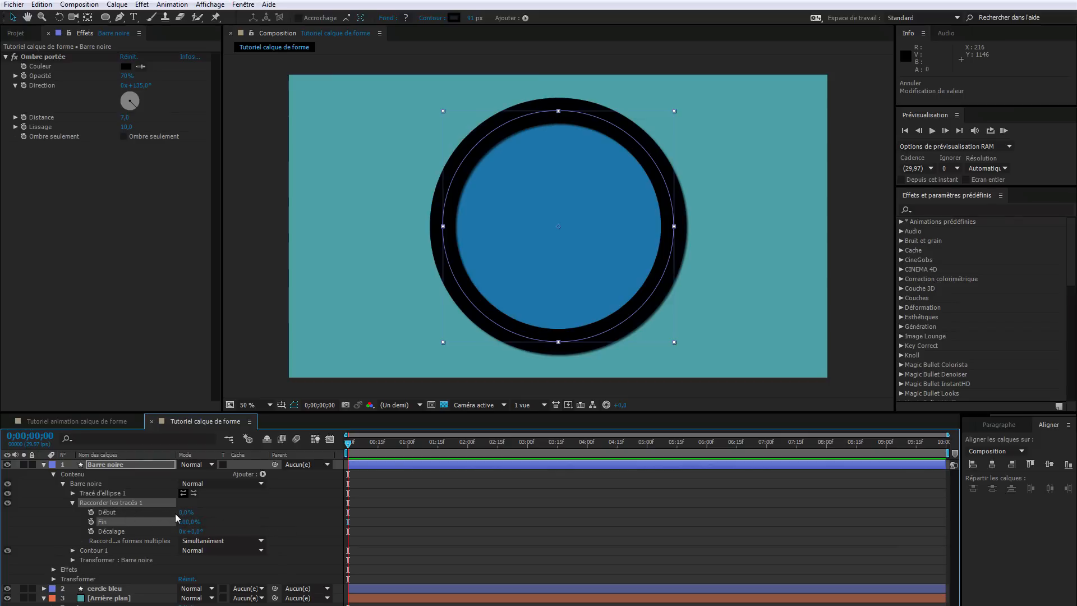
Set the path trim's Début to 91% and enlarge the Barre noire ellipse path to 871 by 871
drag(185, 512, 209, 509)
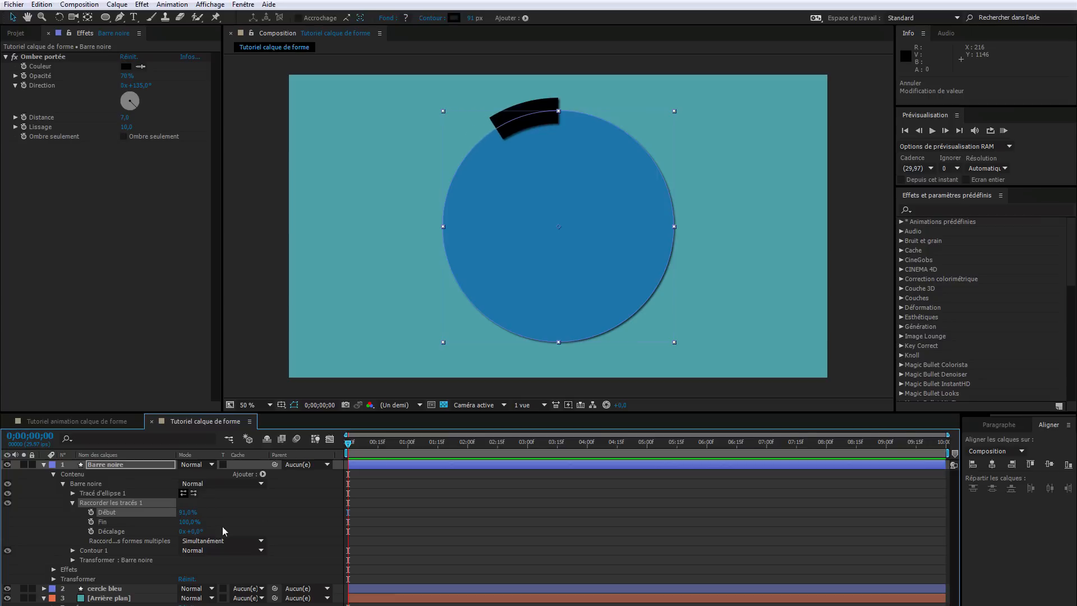
click(73, 493)
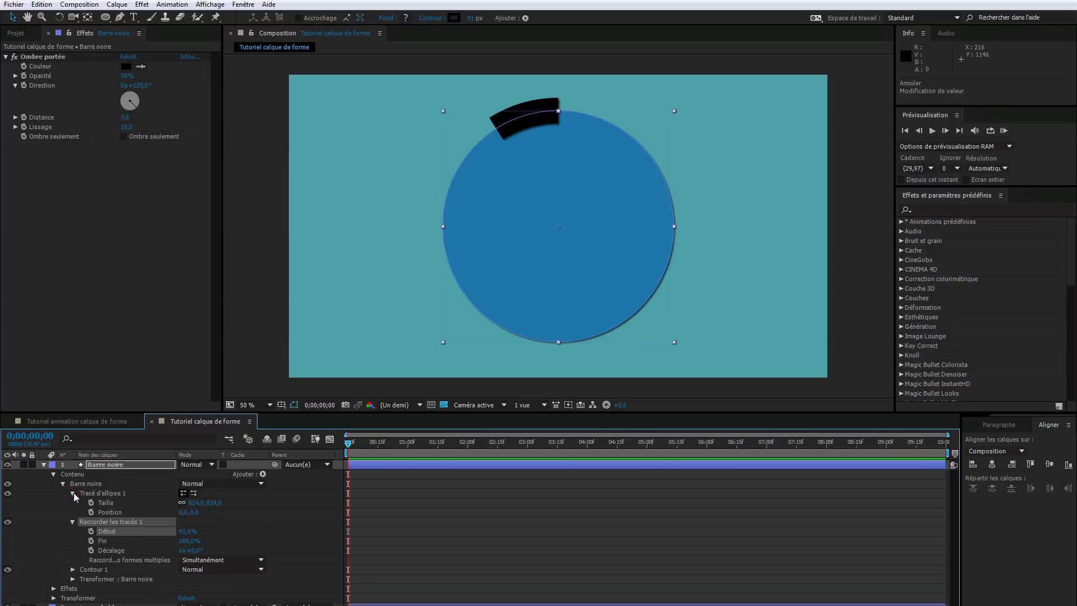
drag(212, 503, 238, 499)
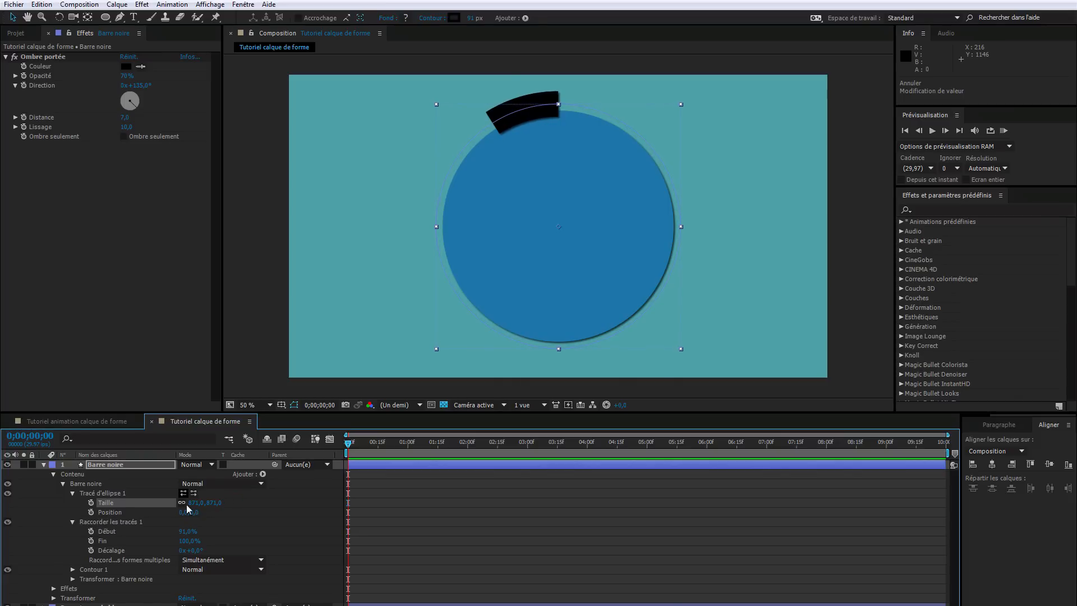
Collapse the Barre noire layer and move it below the cercle bleu layer in the stacking order
click(54, 474)
click(45, 465)
drag(116, 465, 120, 482)
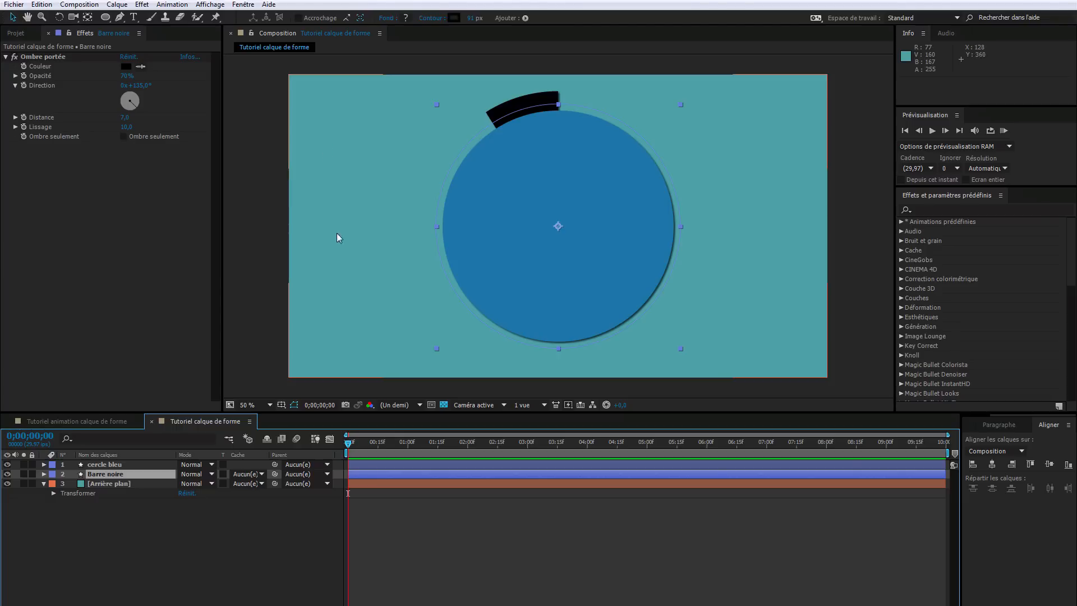
click(113, 476)
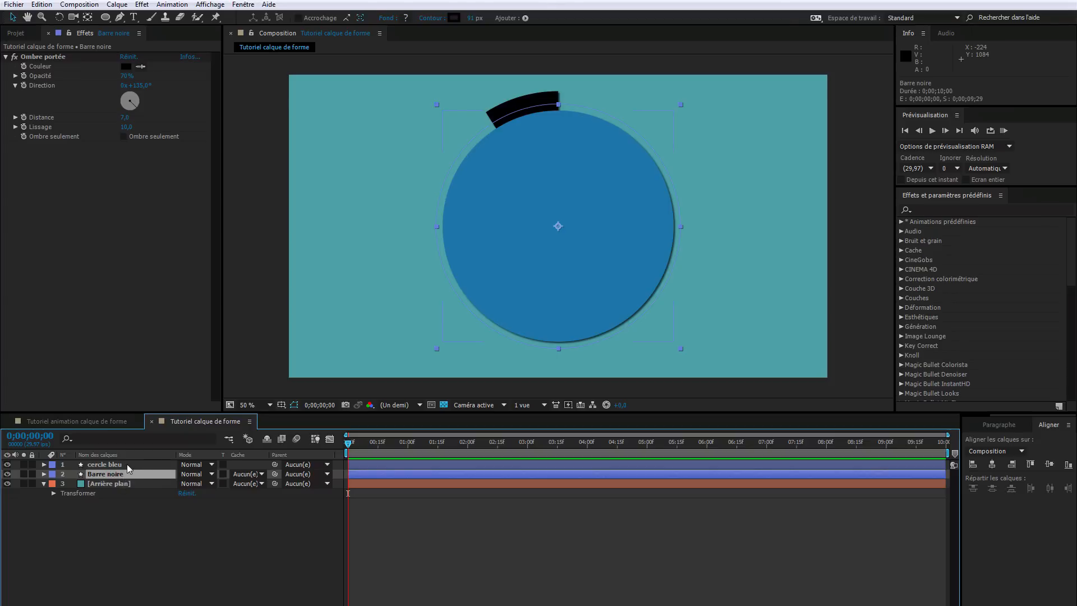
Duplicate the Barre noire layer and rename the copy as "Ligne blanche"
click(127, 464)
click(126, 474)
key(ctrl+d)
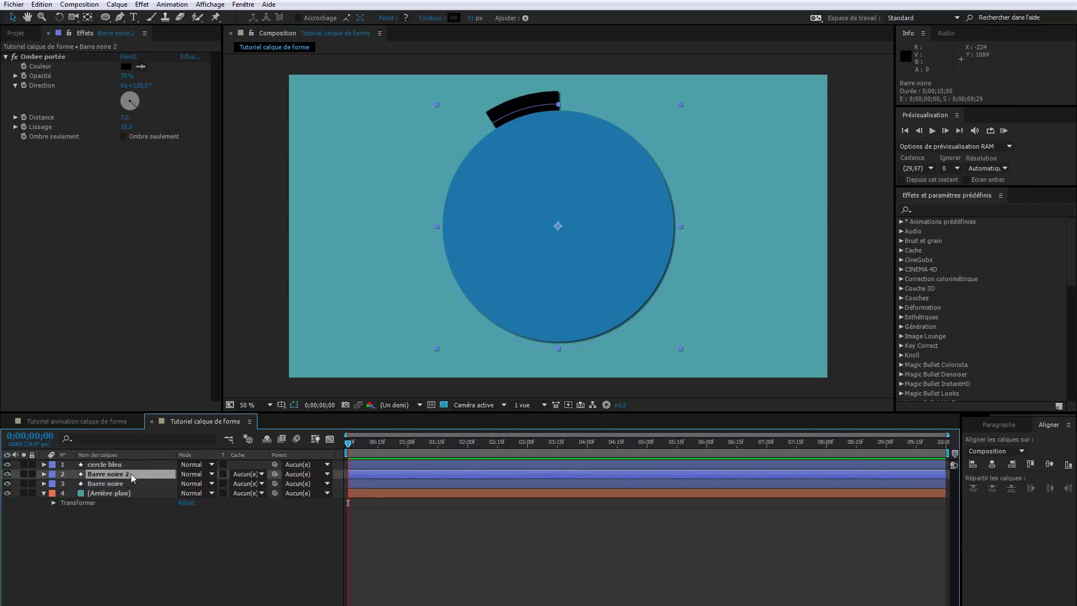
key(Return)
text(Ling)
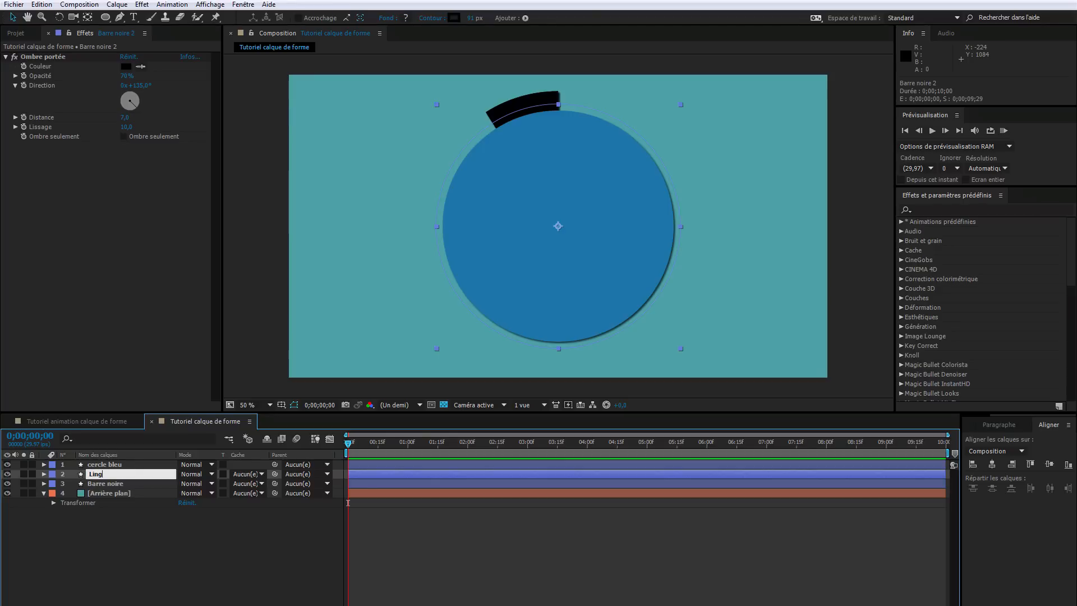
key(BackSpace)
key(BackSpace)
text(gne blanche)
key(Return)
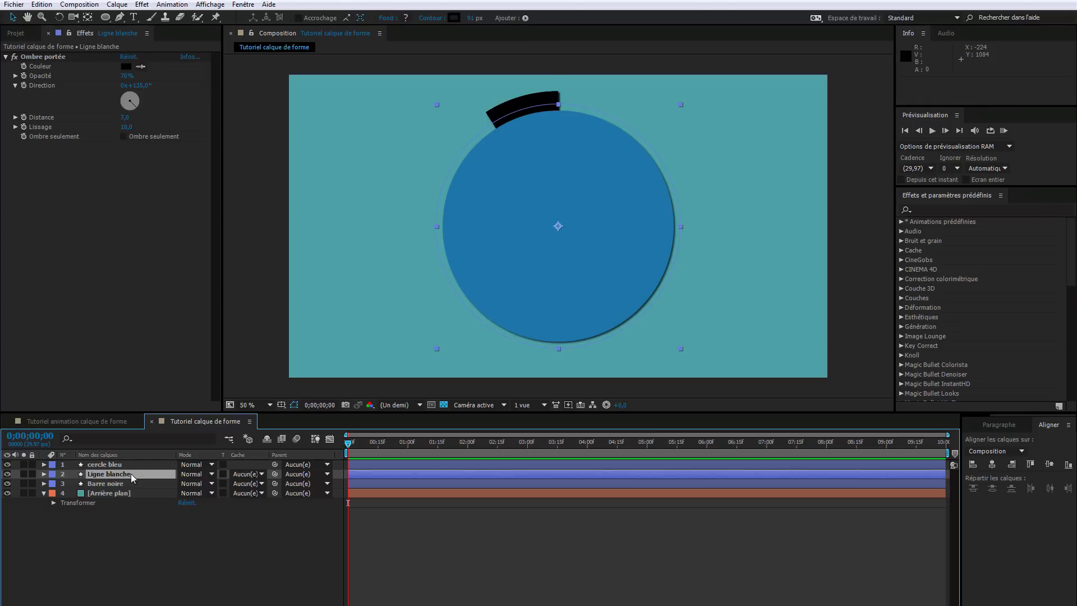
Rename the shape group inside the Ligne blanche layer as "Ligne blanche"
click(44, 475)
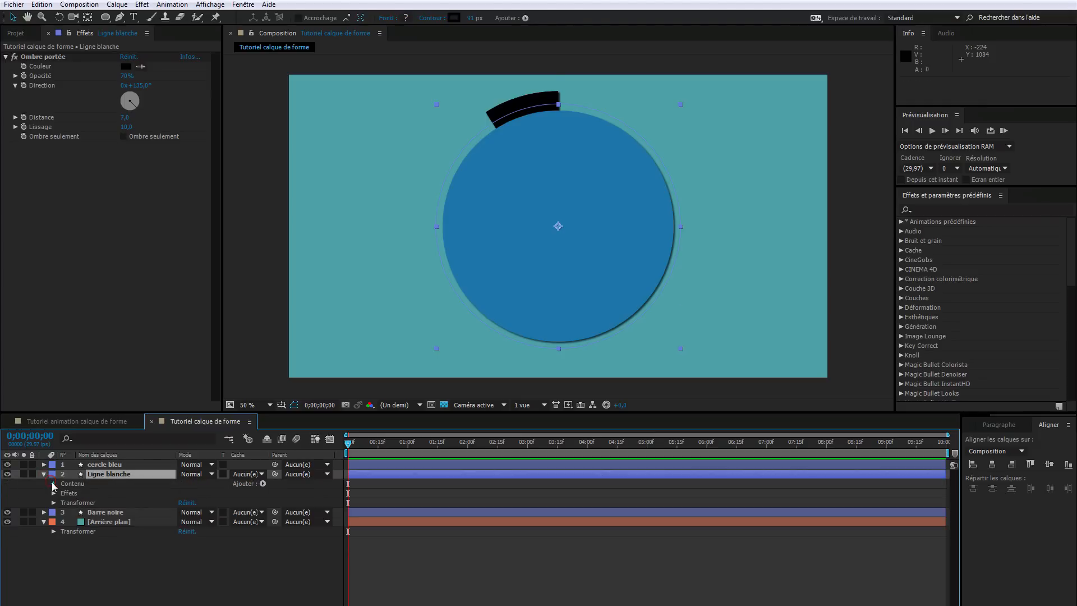
click(53, 483)
click(80, 492)
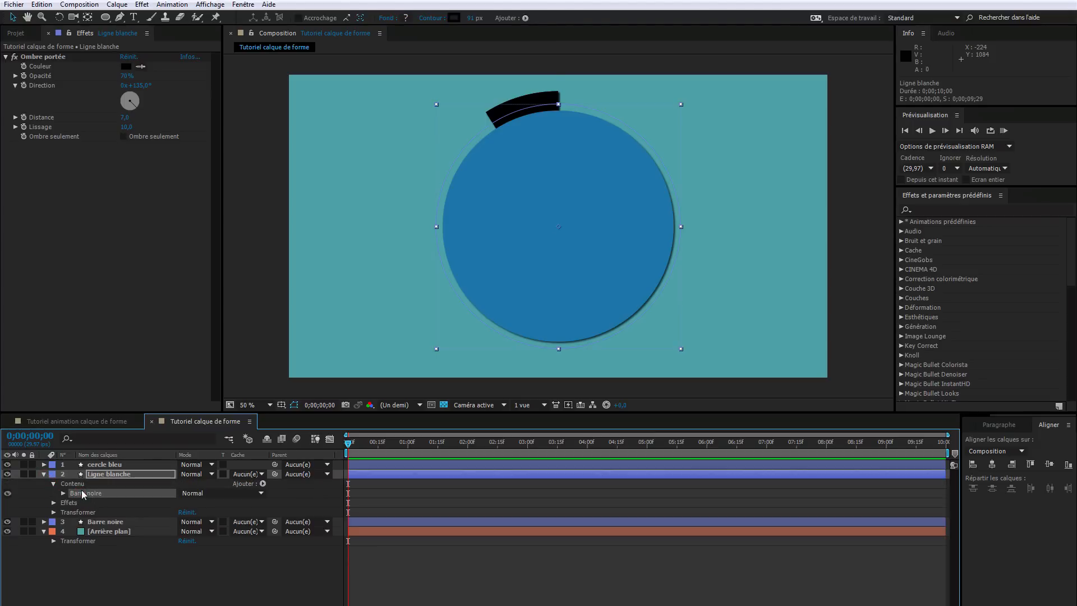
key(Return)
text(Ligne blanche)
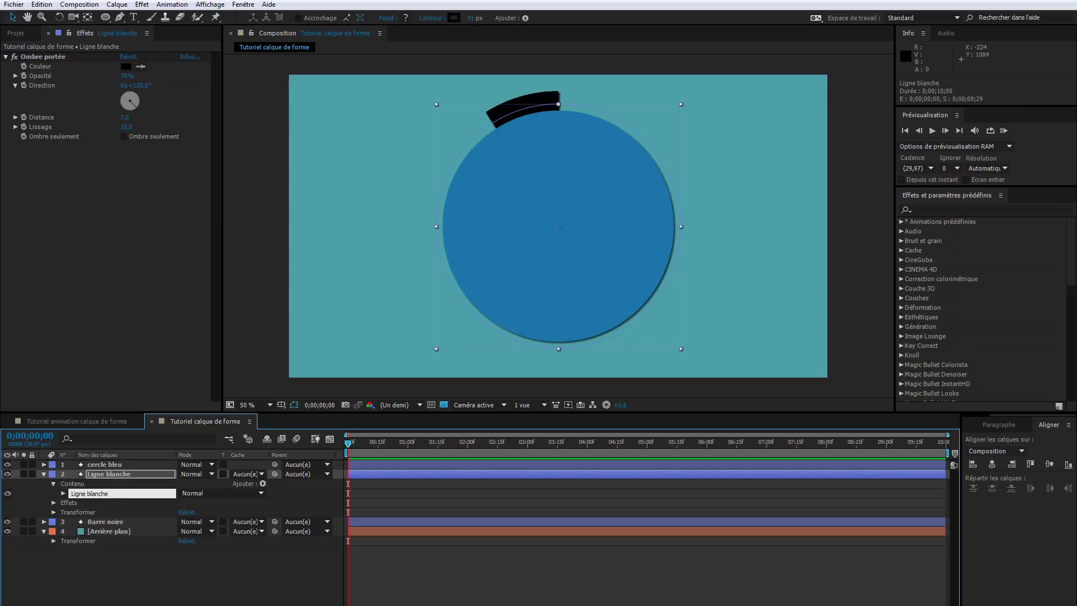
key(Return)
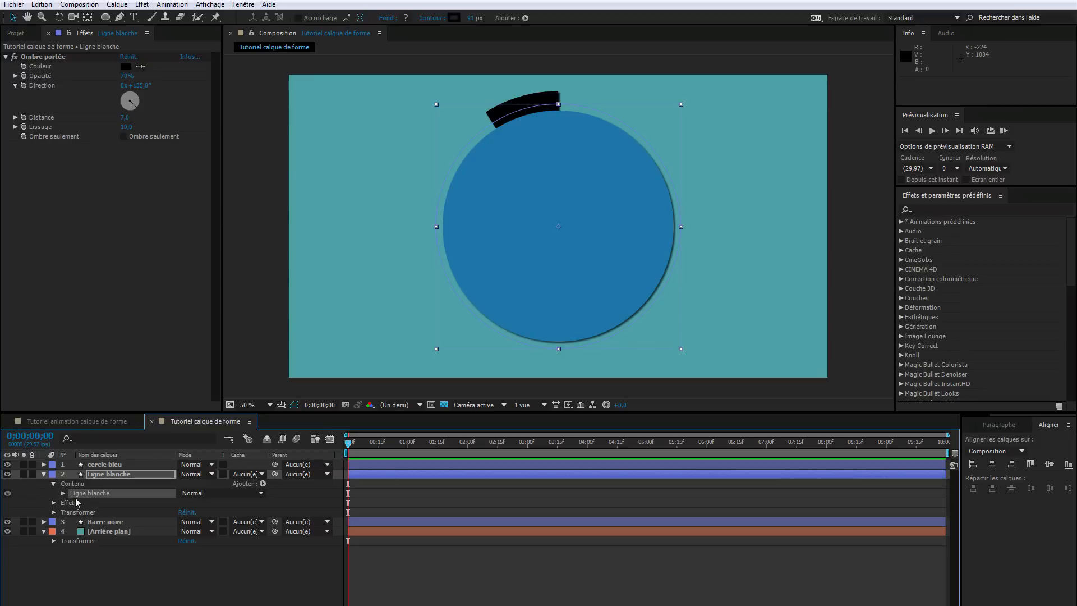
Change the Ligne blanche stroke colour to white and reduce its stroke width to about 9 px
click(63, 493)
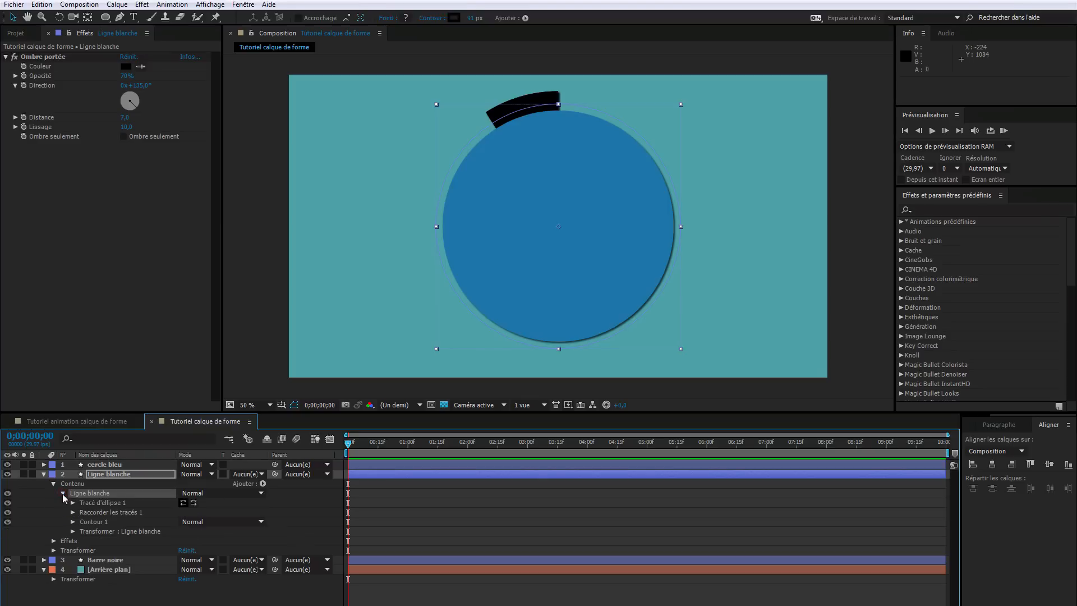
click(72, 522)
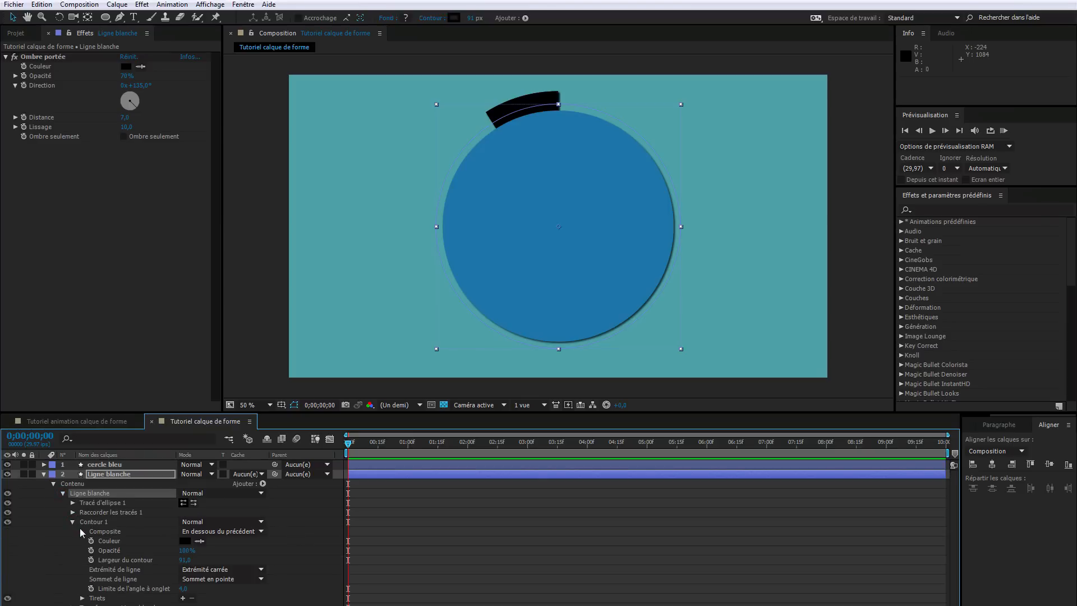
click(184, 541)
drag(224, 185, 202, 76)
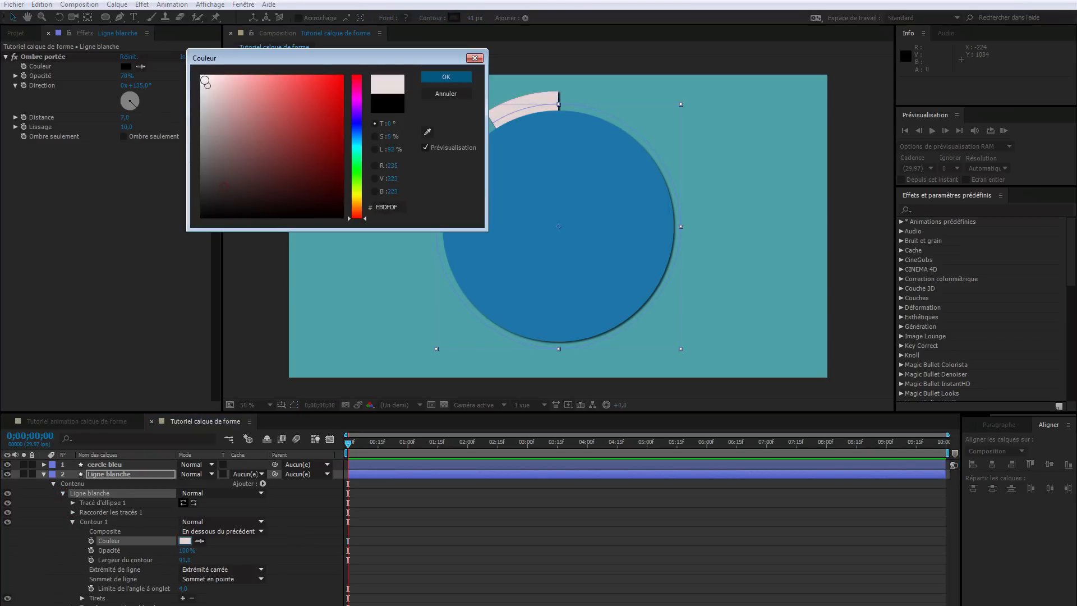
click(446, 77)
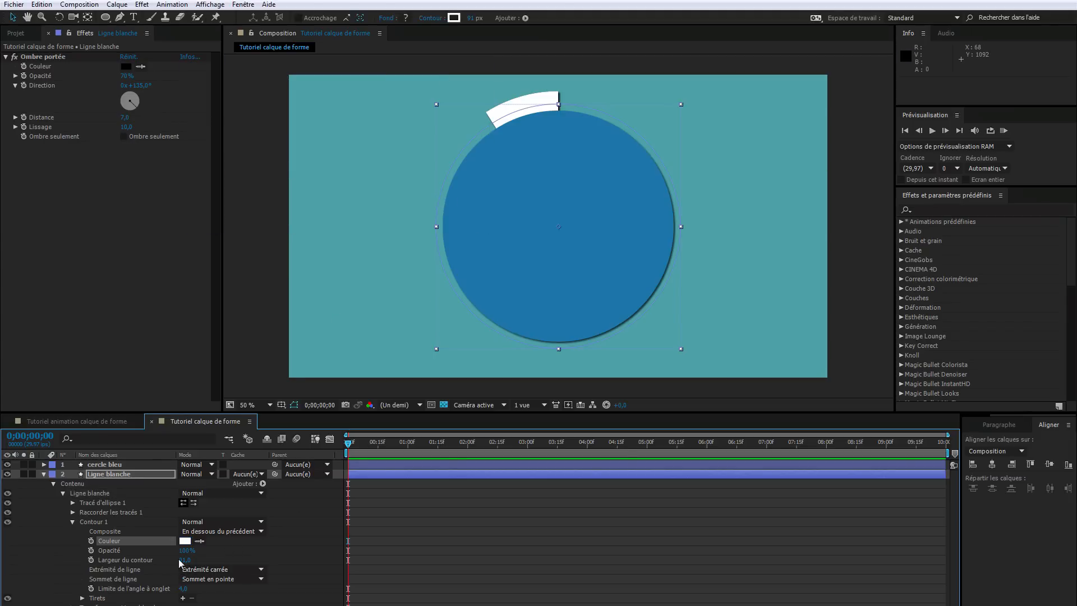
drag(182, 560, 147, 569)
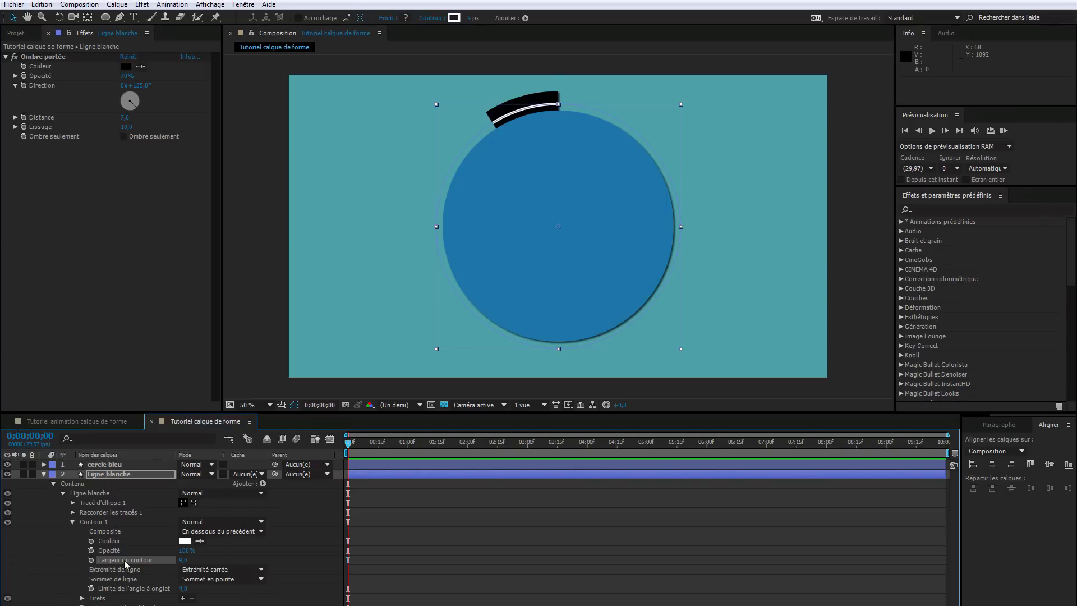
Set the Ligne blanche path trim's Début to 87% and collapse the layer
click(73, 522)
click(73, 513)
mouse_move(186, 522)
mouse_down()
mouse_move(177, 519)
mouse_move(187, 516)
mouse_up()
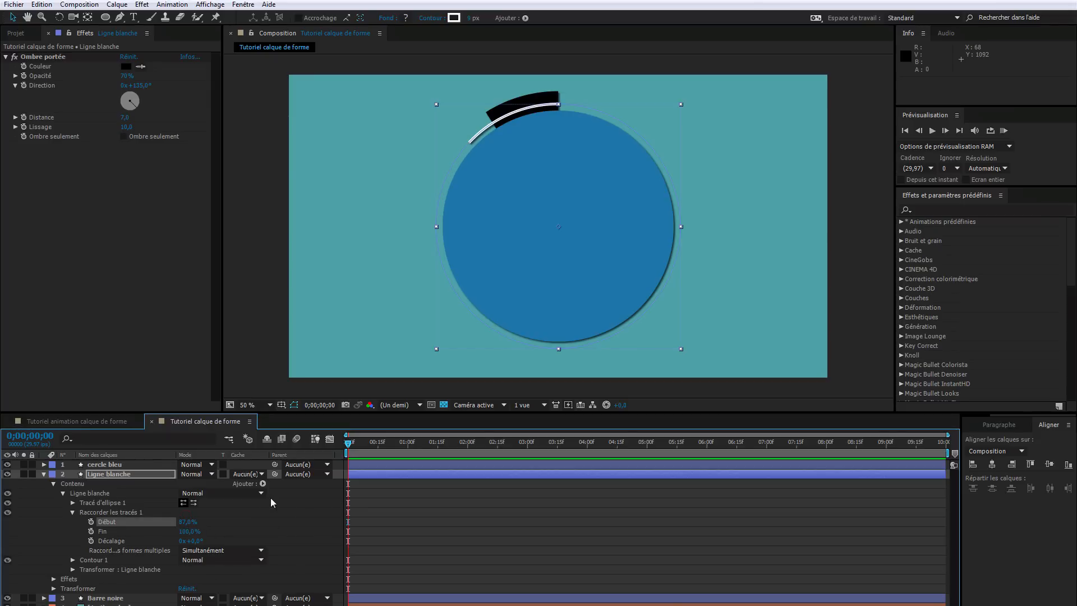
click(43, 474)
Duplicate the Ligne blanche layer, enlarge the copy's ellipse path to 921 by 921 and collapse it
click(140, 474)
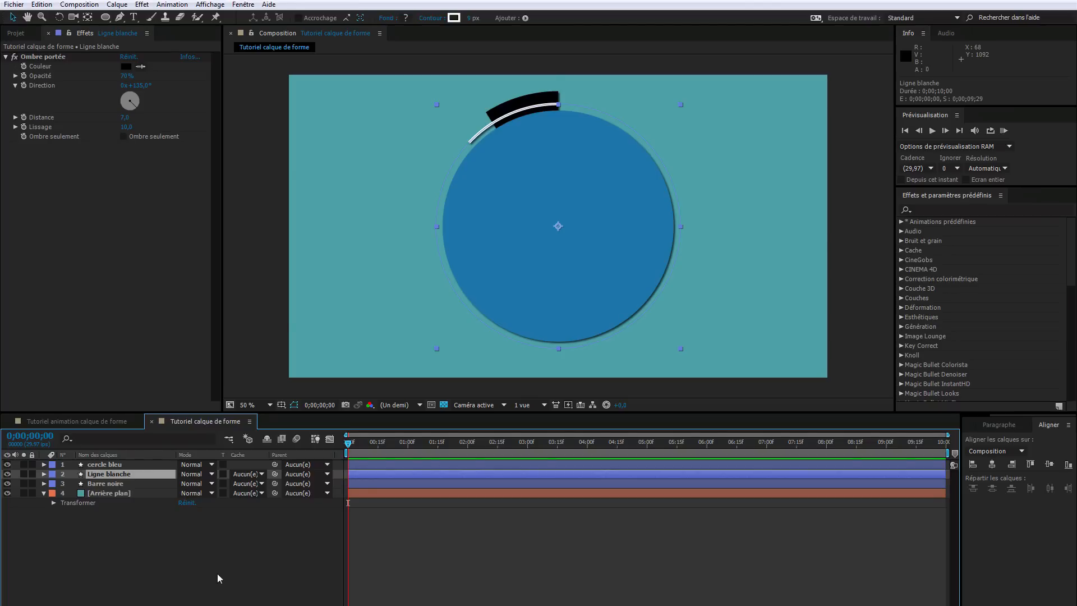
key(ctrl+d)
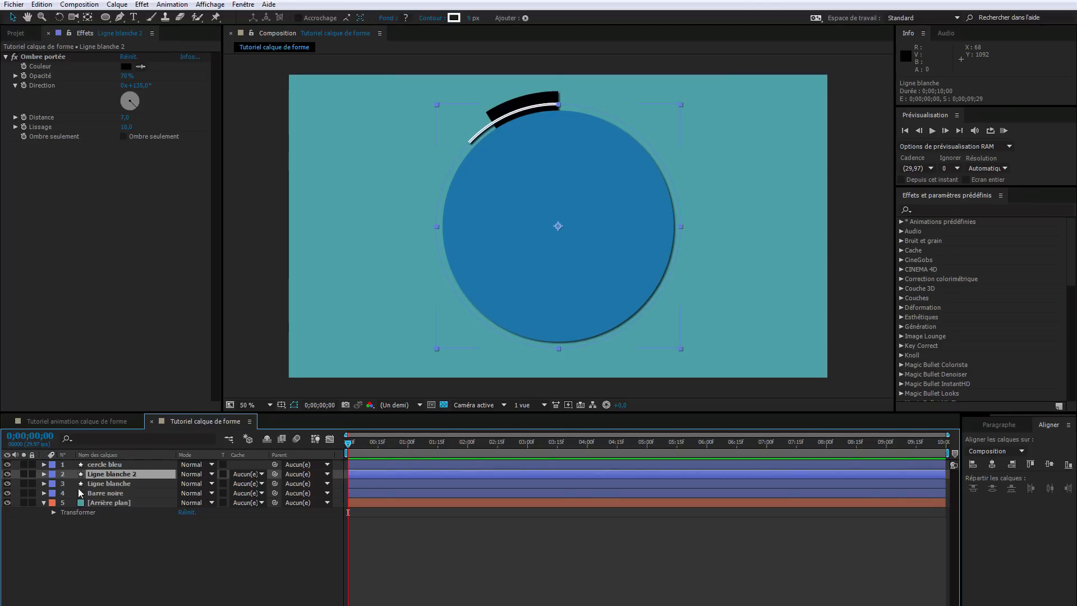
click(44, 474)
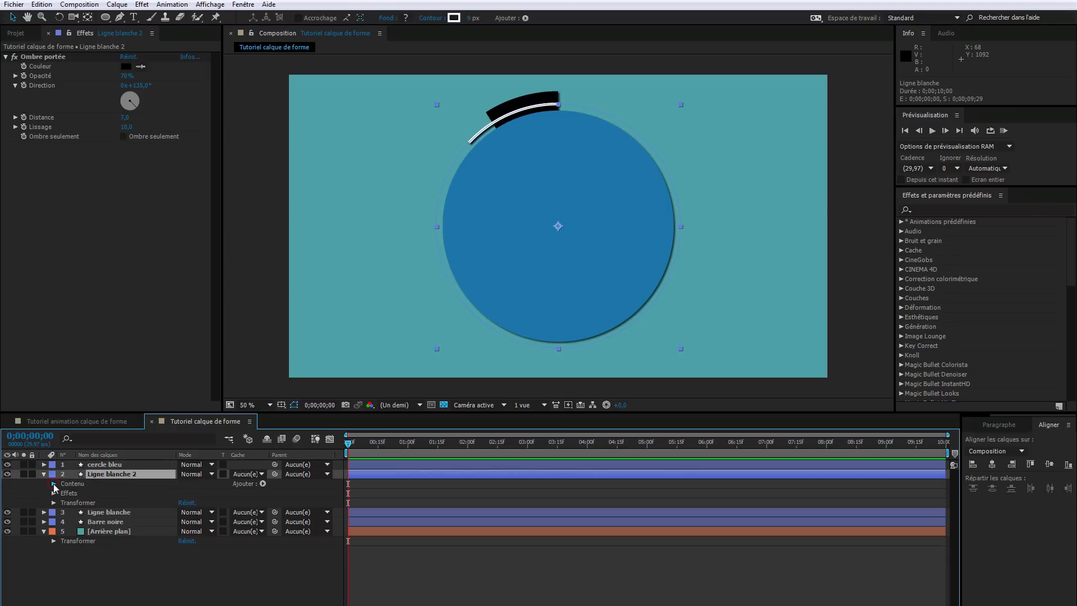
click(53, 484)
click(63, 493)
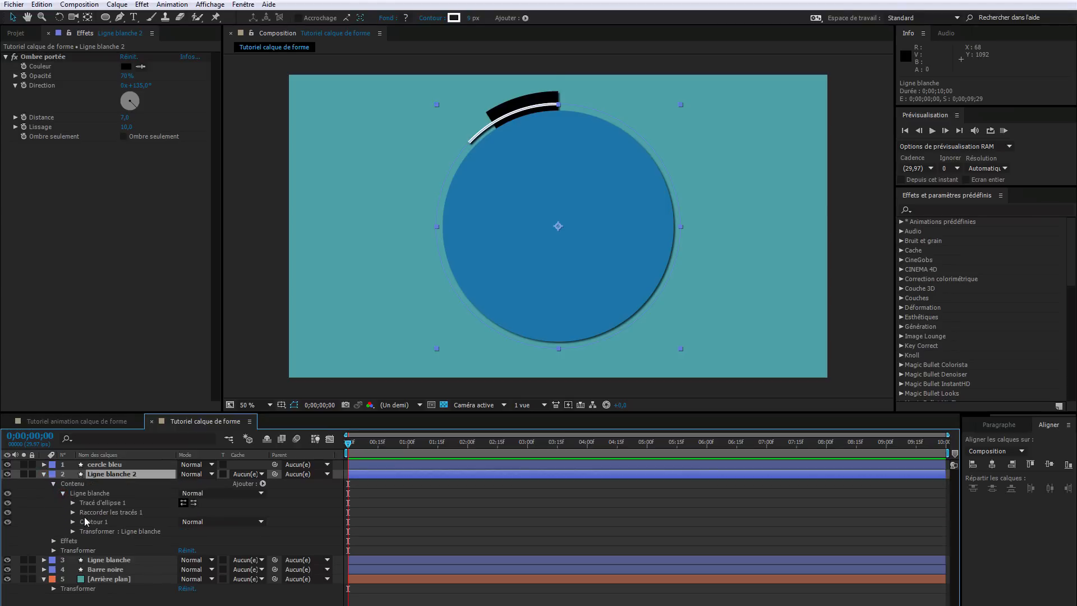
click(72, 502)
drag(213, 513, 239, 513)
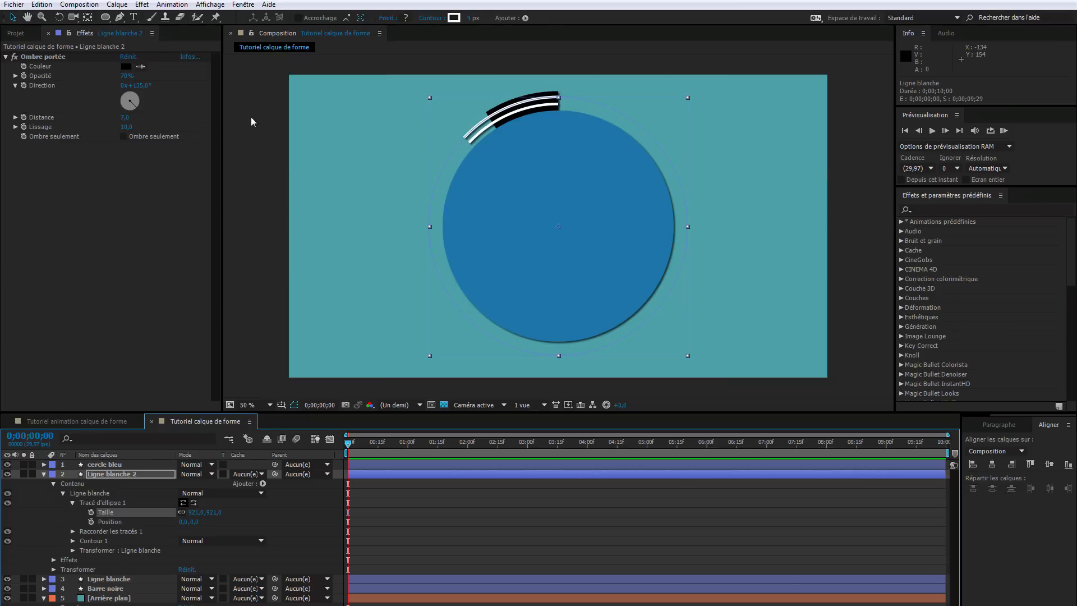
click(44, 475)
Duplicate the Ligne blanche 2 layer and move the copy above cercle bleu in the stacking order
click(124, 477)
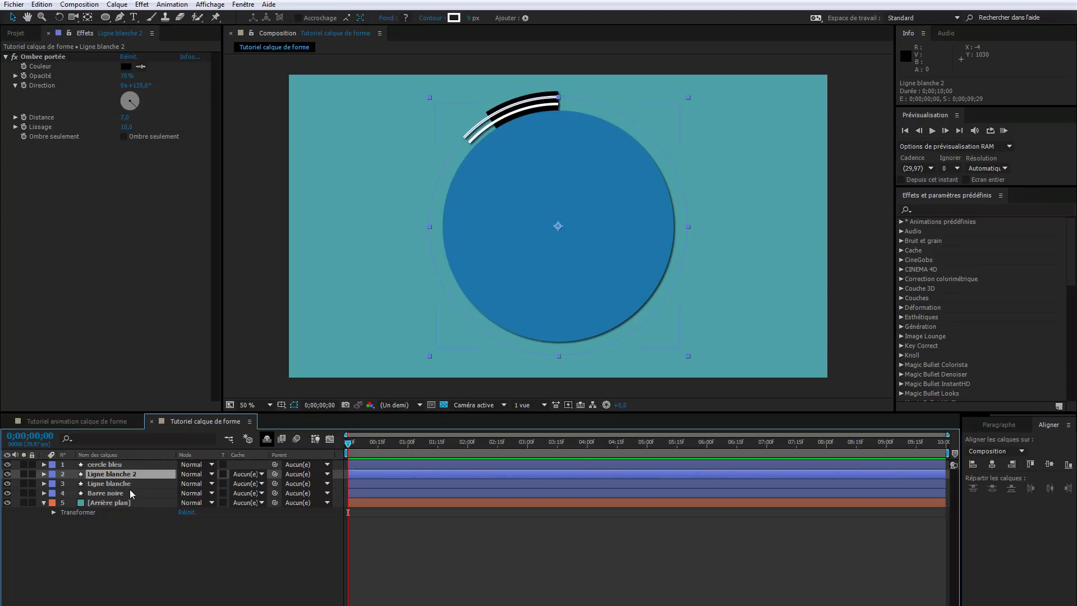
key(ctrl+d)
drag(125, 476, 129, 463)
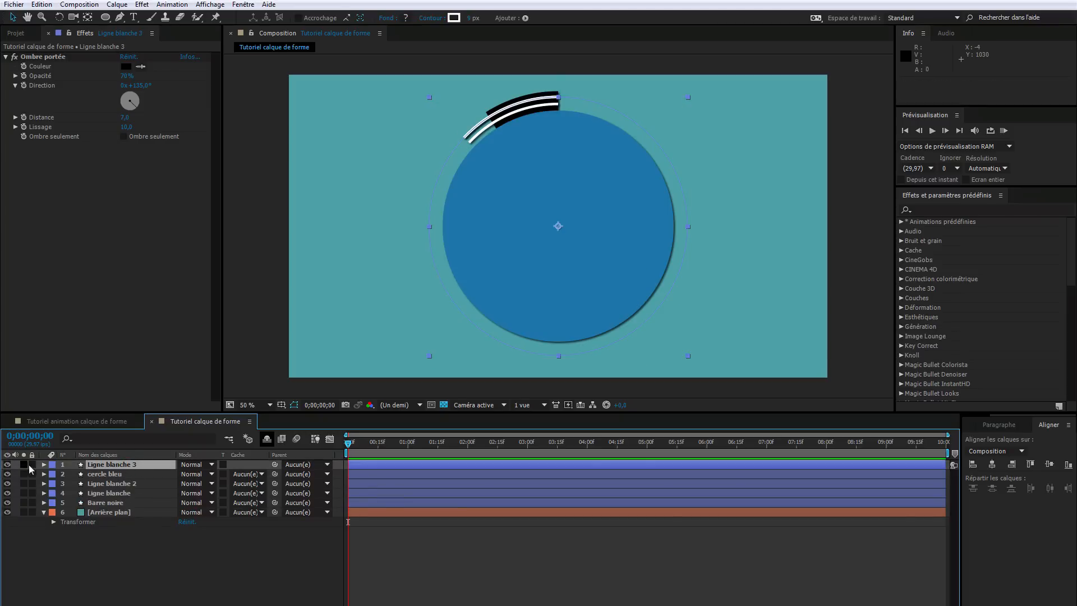
Rename the Ligne blanche 3 layer and the shape group inside it as "Anneau bleu"
click(44, 465)
click(113, 465)
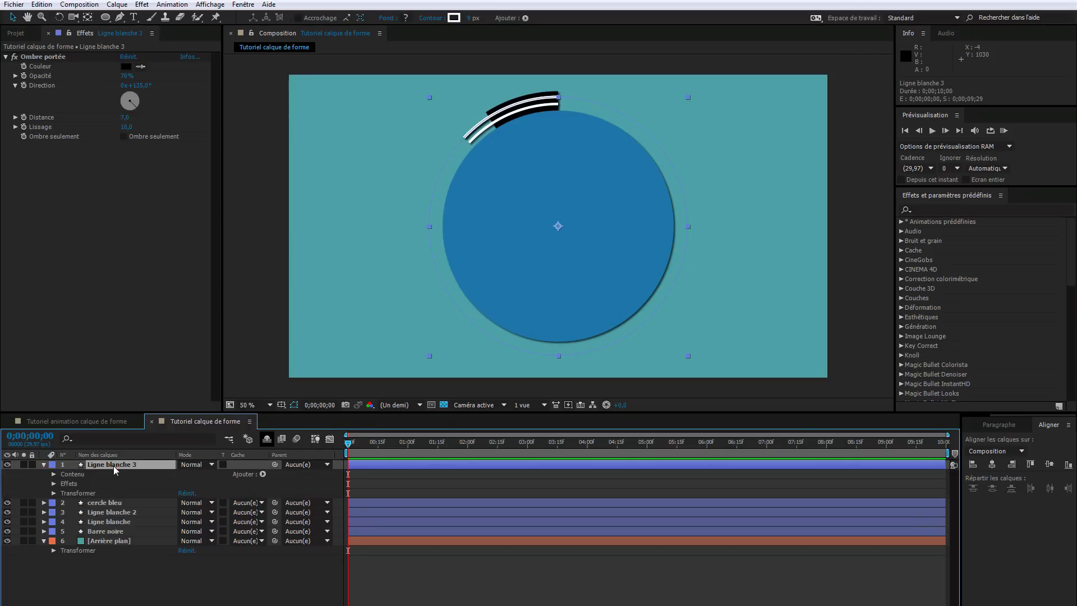
key(Return)
text(Anneau bleu)
key(Return)
click(55, 474)
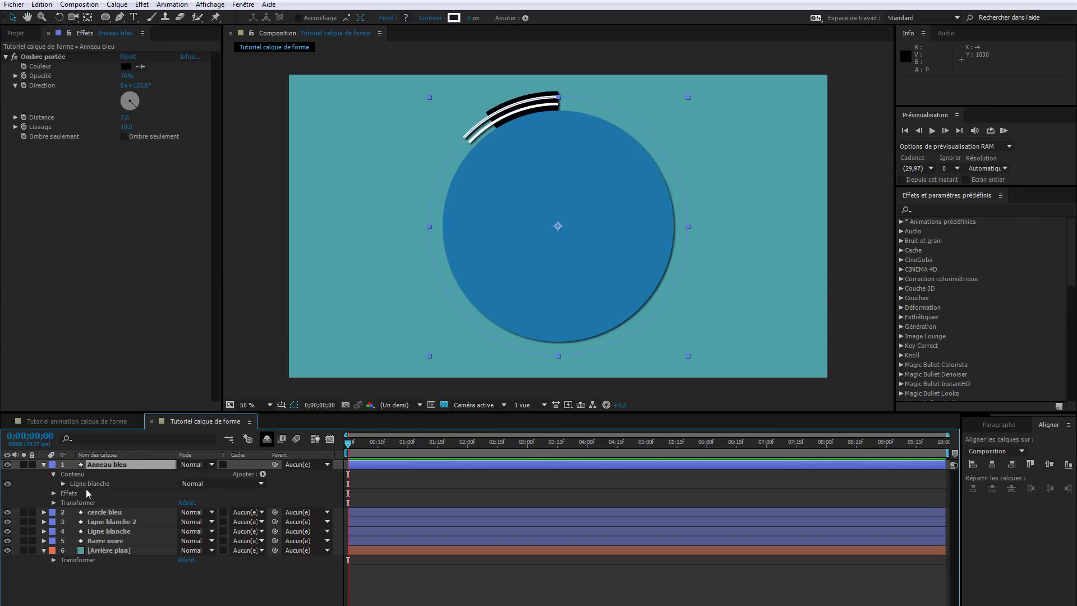
click(87, 482)
key(Return)
text(A)
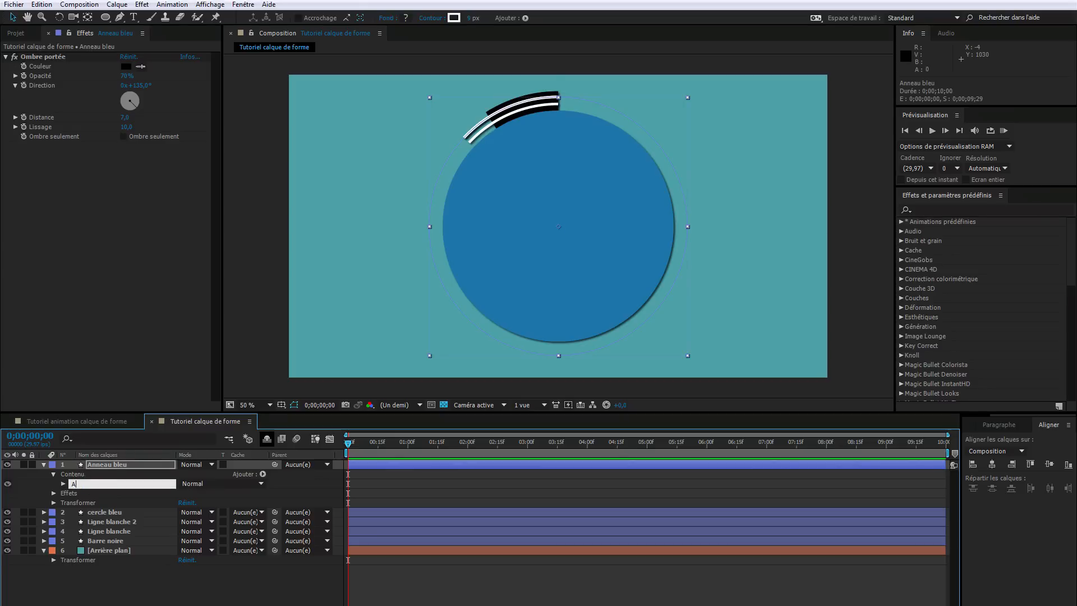
text(nneau bleu)
key(Return)
Set the Anneau bleu path trim's Début to 0% to close the line into a full ring
click(63, 484)
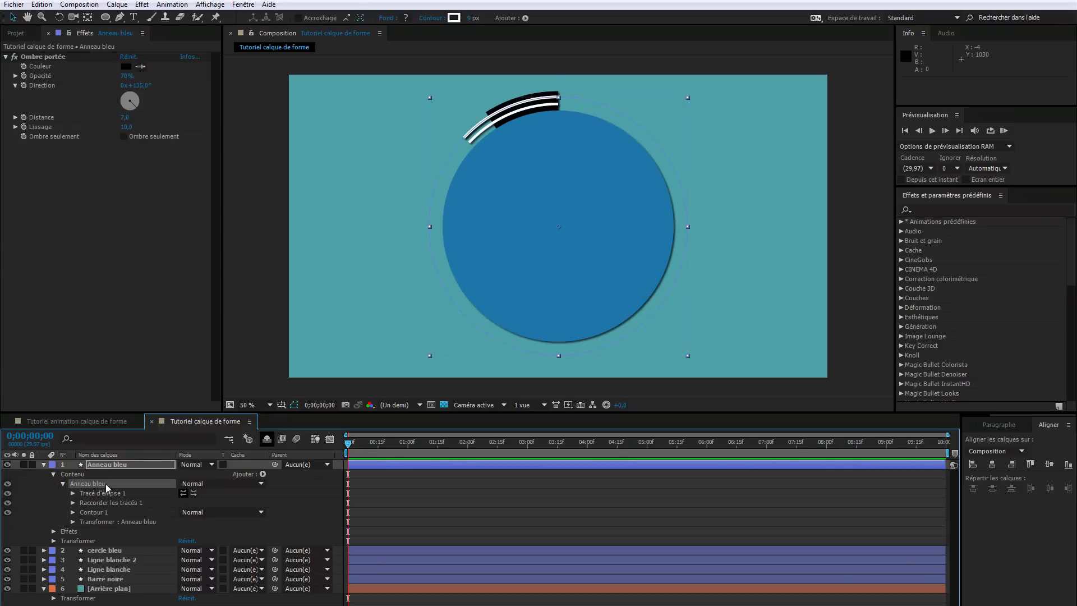
click(73, 502)
drag(188, 513, 142, 515)
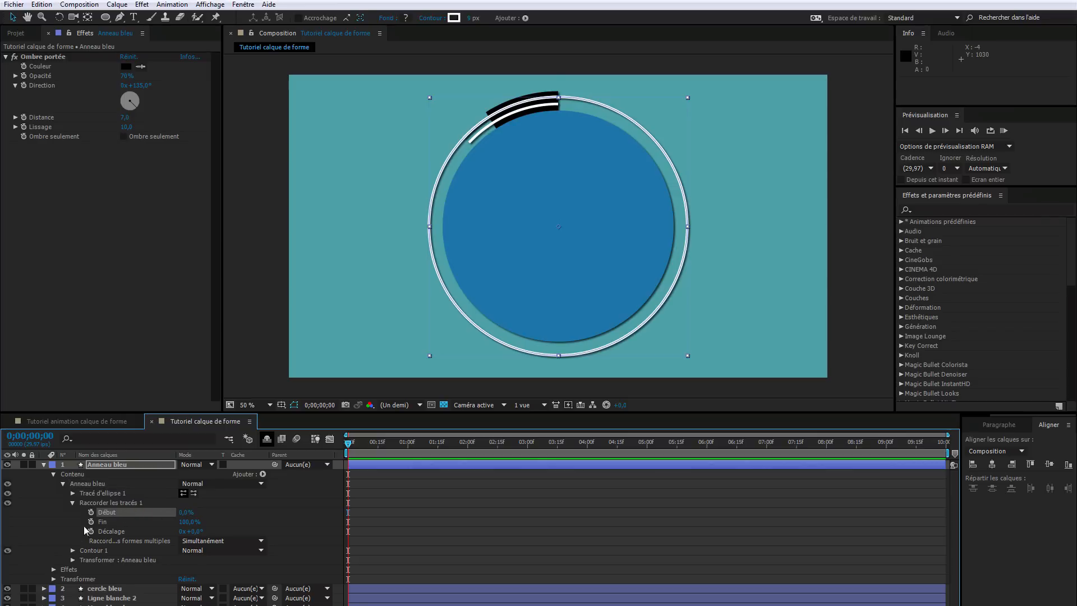
Change the Anneau bleu stroke colour to dark blue 14207E
click(73, 494)
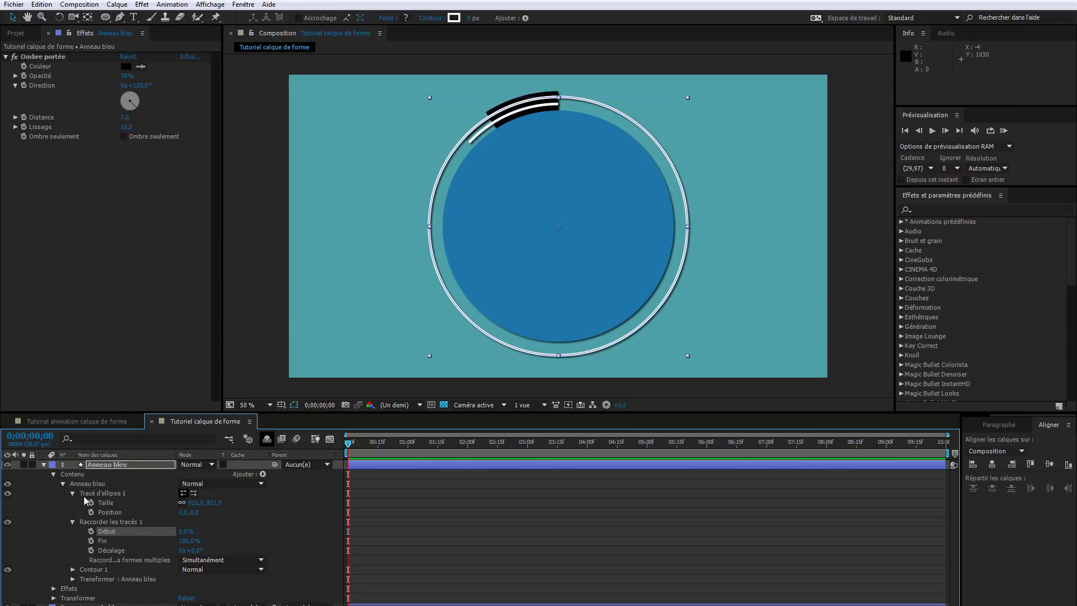
click(72, 570)
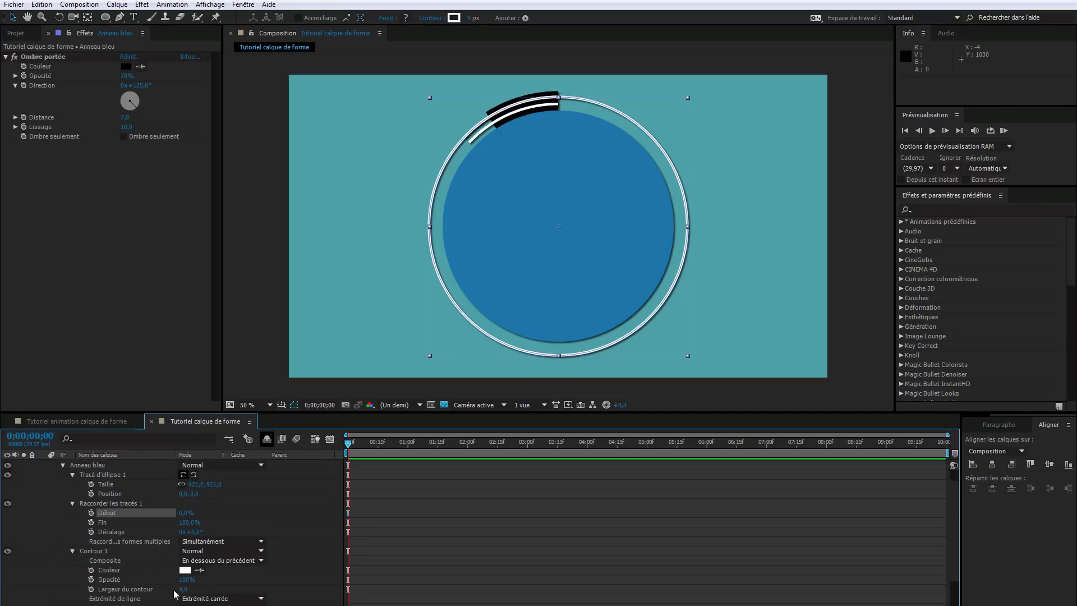
click(184, 570)
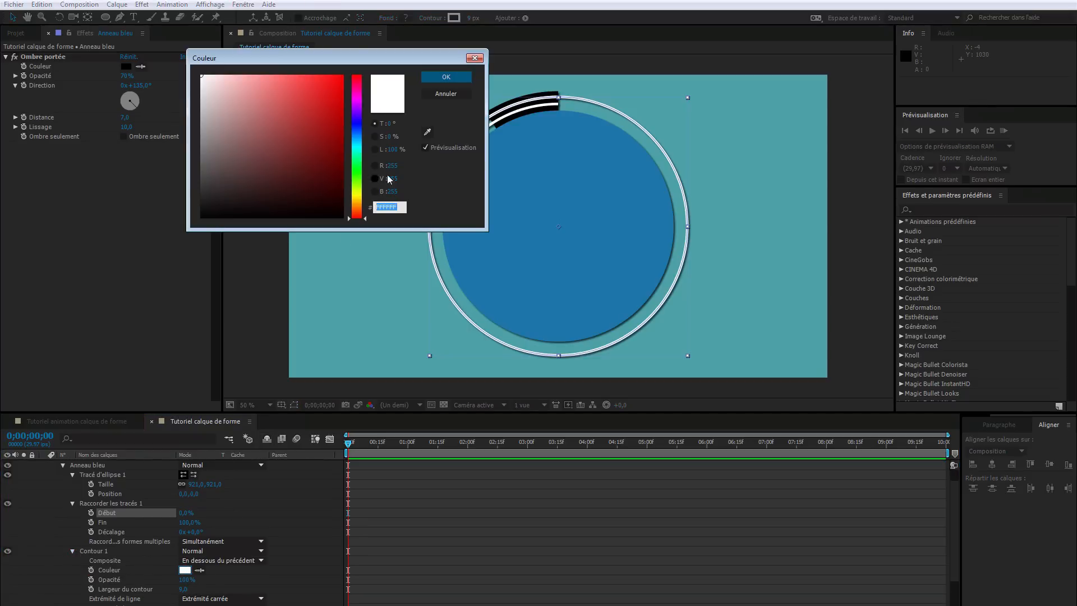
click(357, 125)
drag(338, 133, 321, 147)
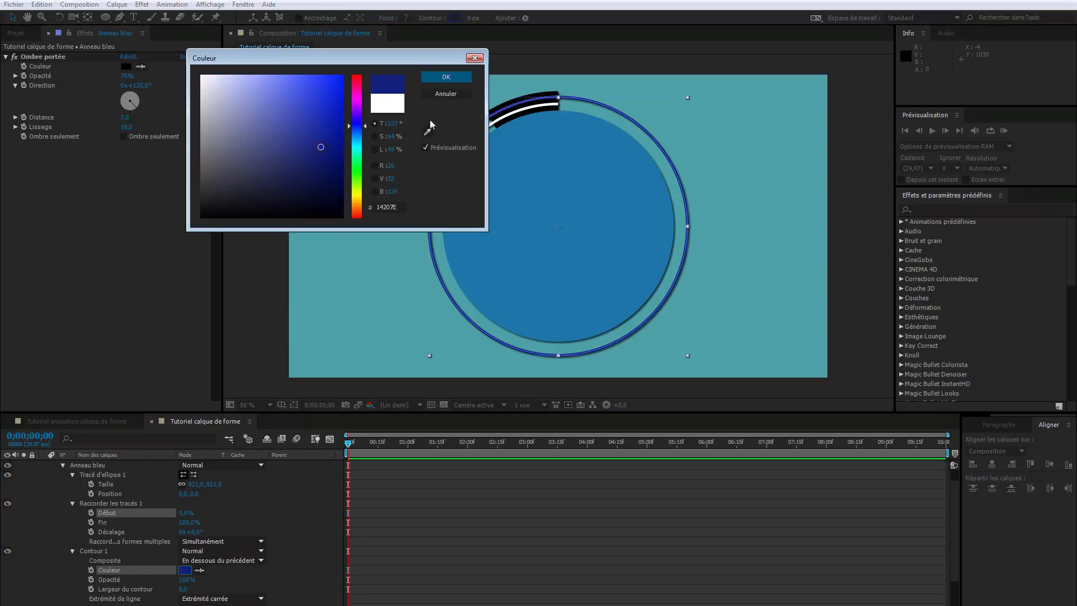
click(443, 77)
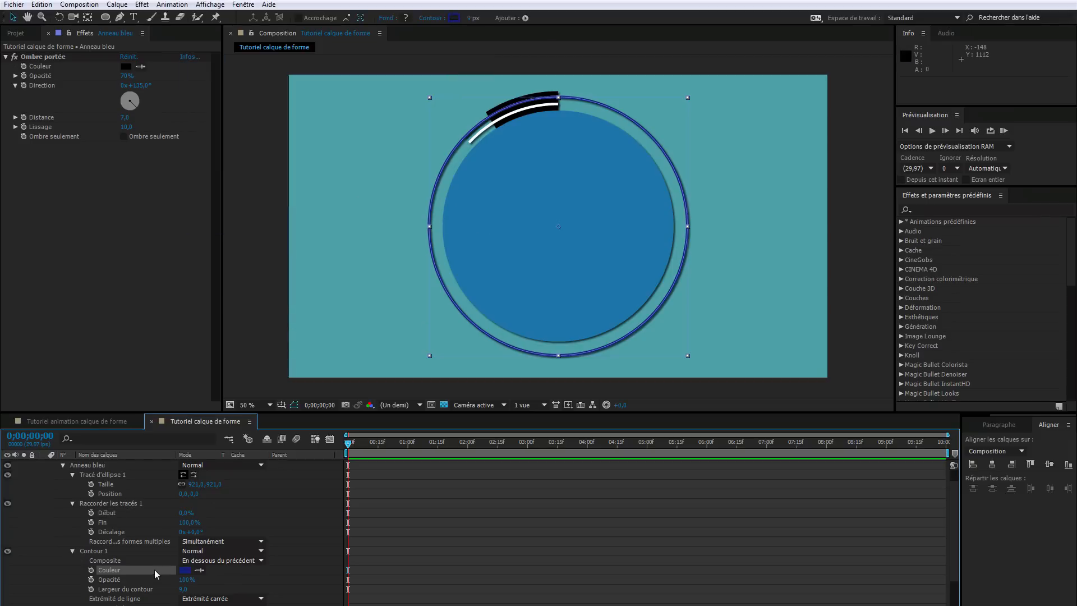
Widen the Anneau bleu stroke to about 28 px and shrink its ellipse path to about 802 by 802, fitting the blue circle's edge
click(73, 551)
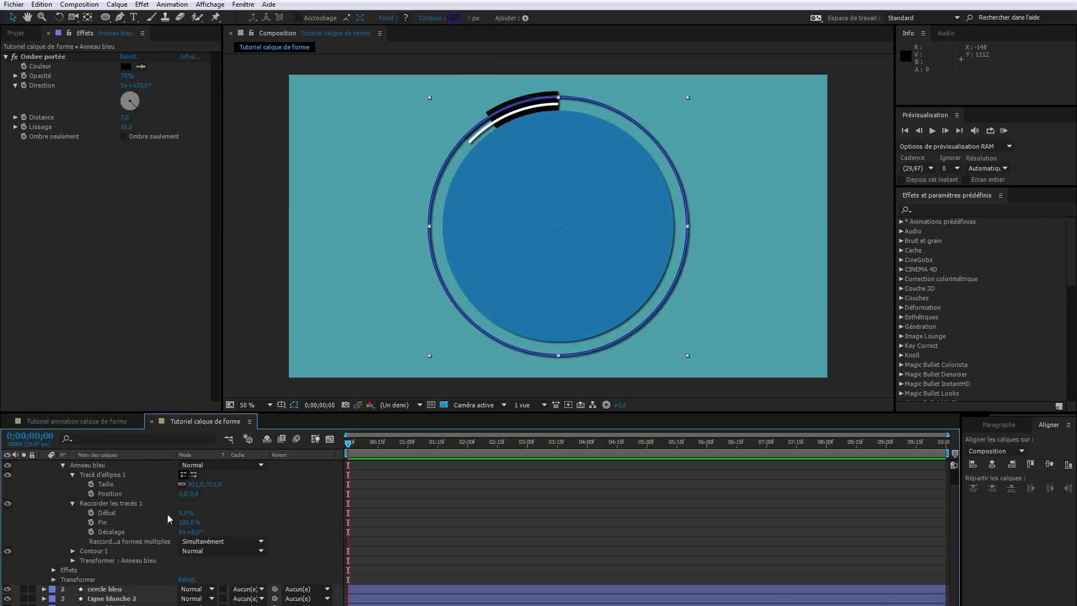
click(215, 484)
click(73, 551)
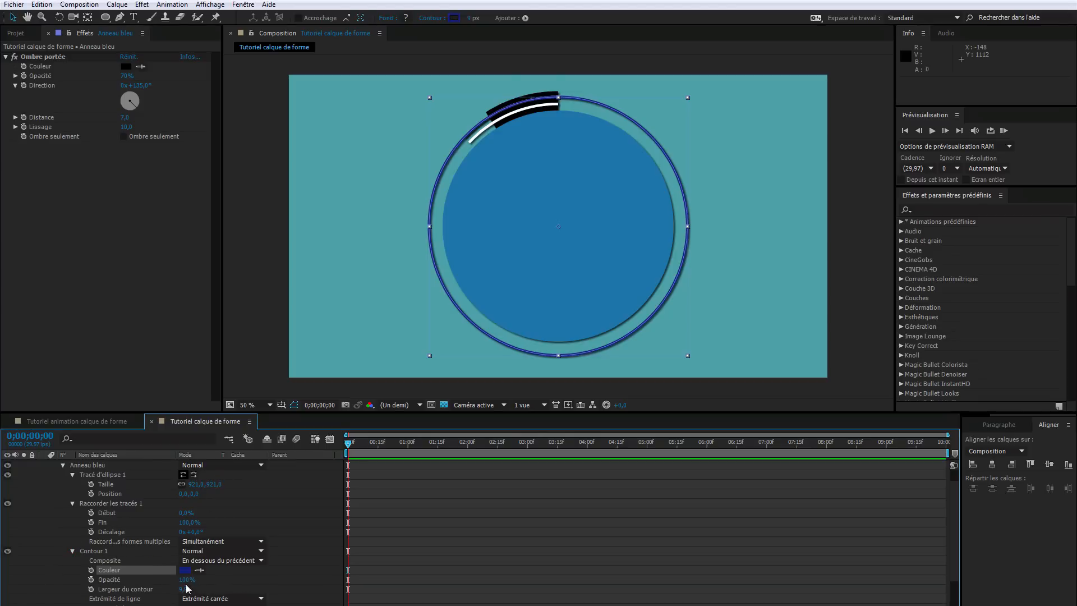
drag(186, 589, 191, 588)
drag(210, 484, 153, 491)
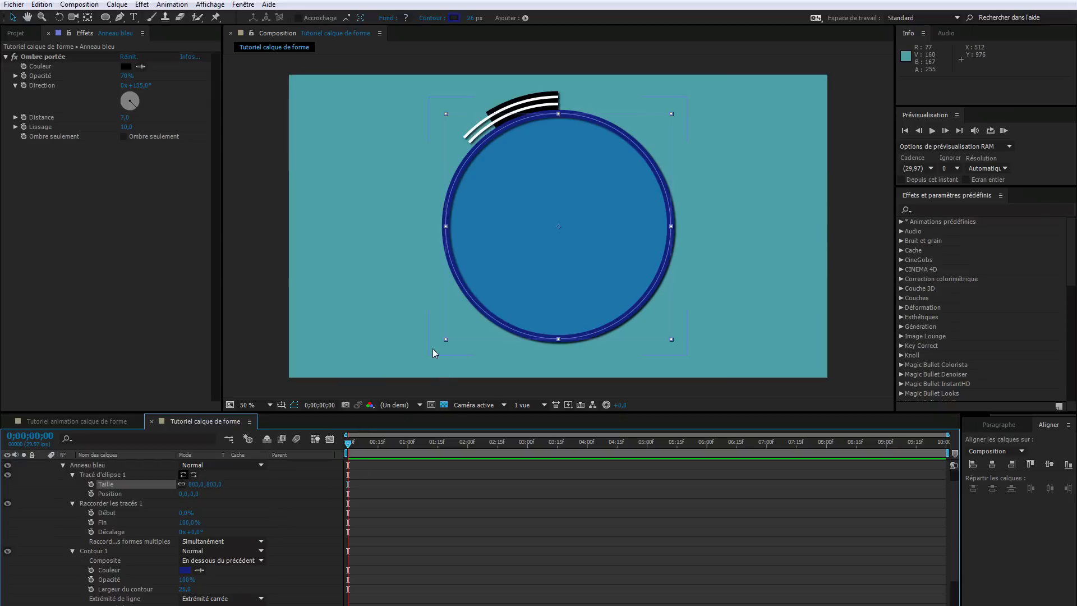
click(62, 465)
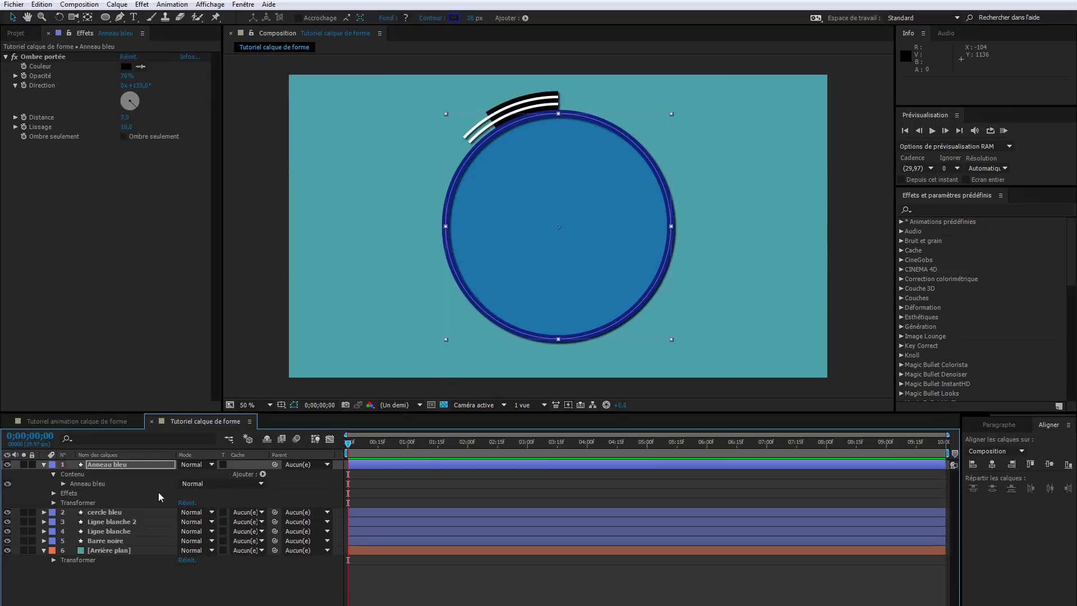
click(44, 464)
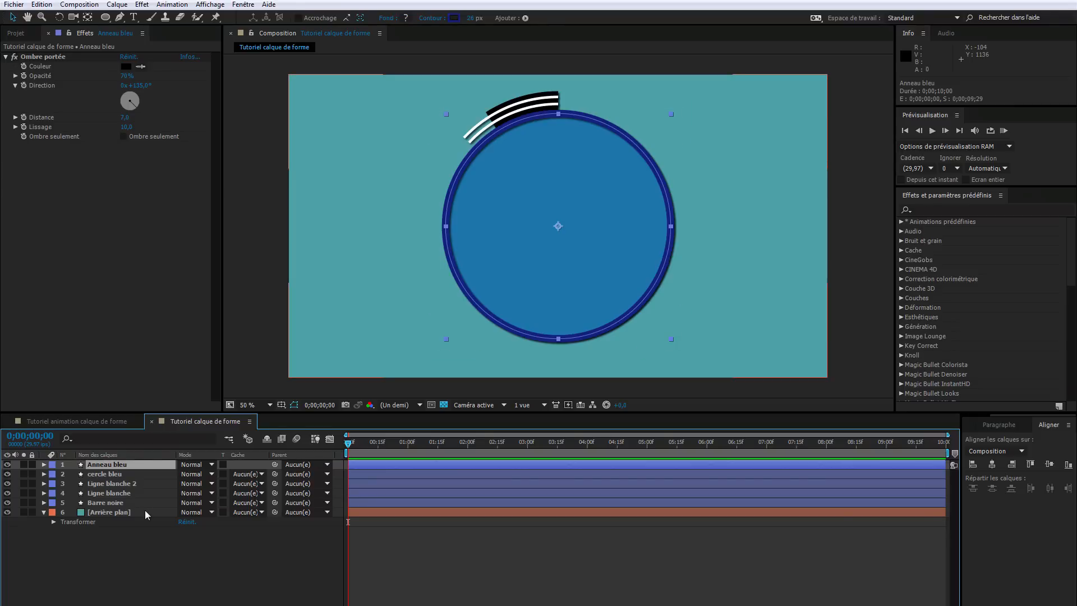
Duplicate the Anneau bleu layer and shrink the copy's ellipse path to about 653 by 653 to form an inner ring
key(ctrl+d)
click(44, 465)
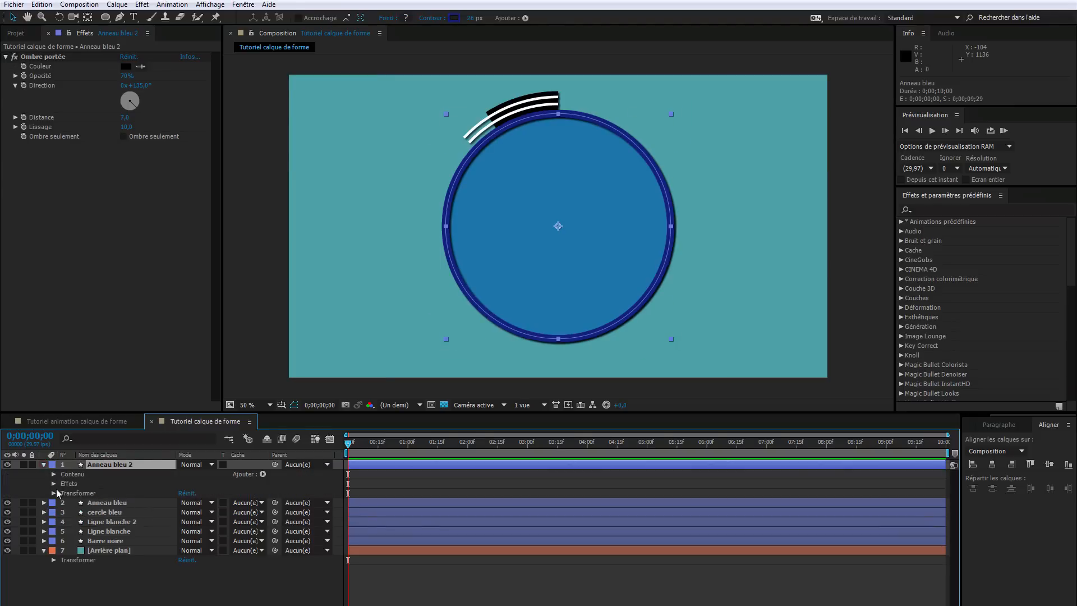
click(54, 474)
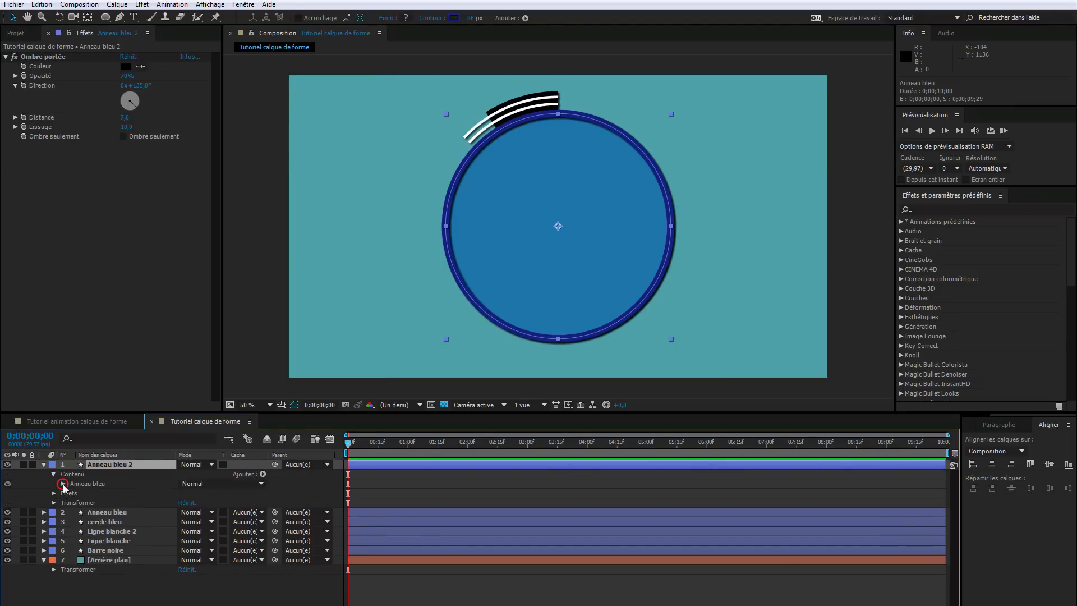
click(63, 484)
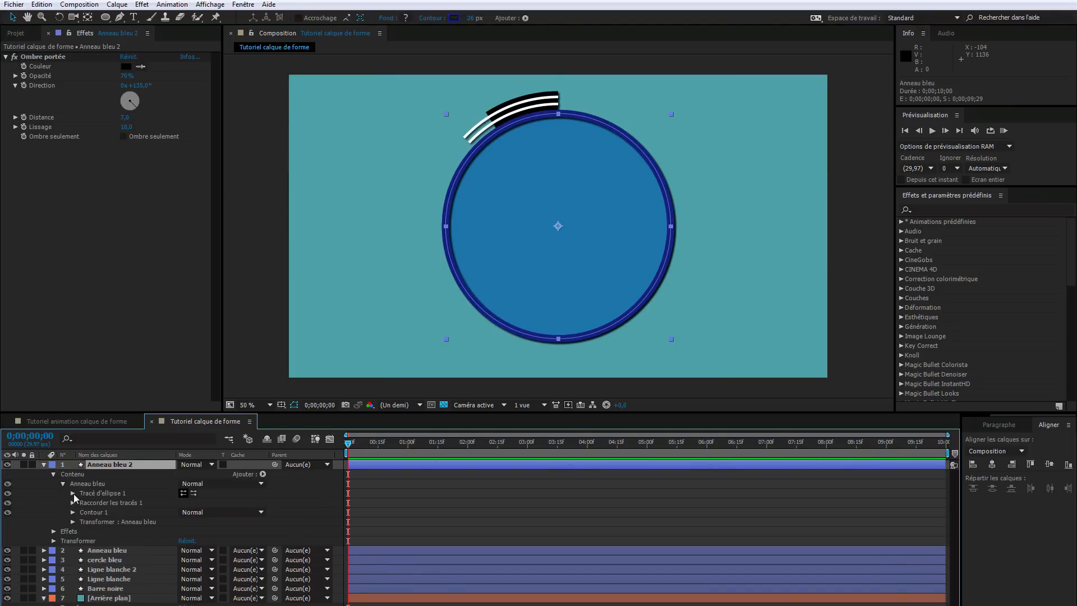
click(73, 493)
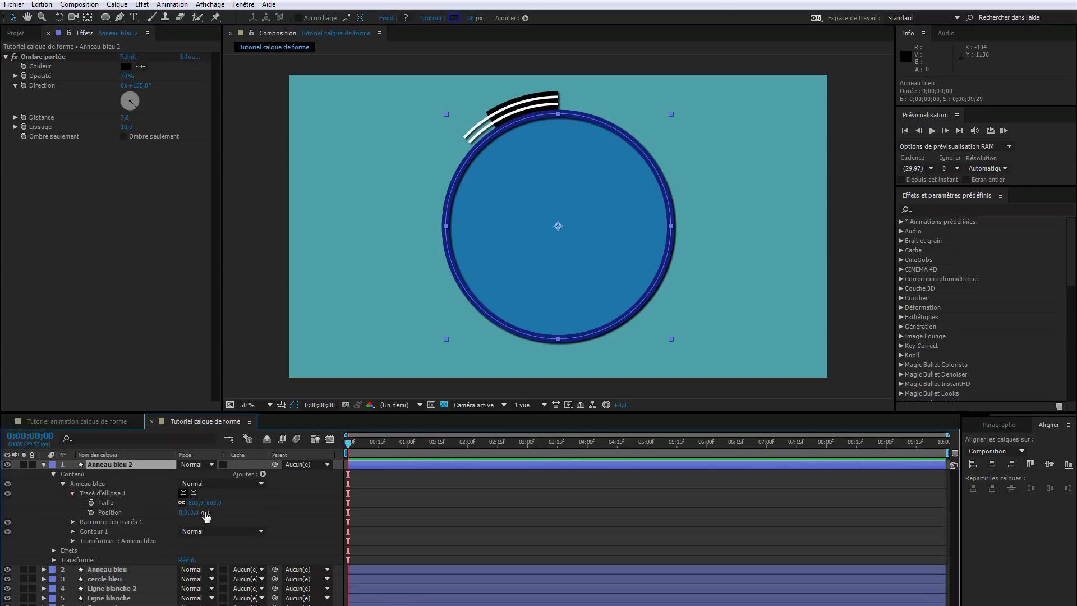
drag(211, 503, 129, 503)
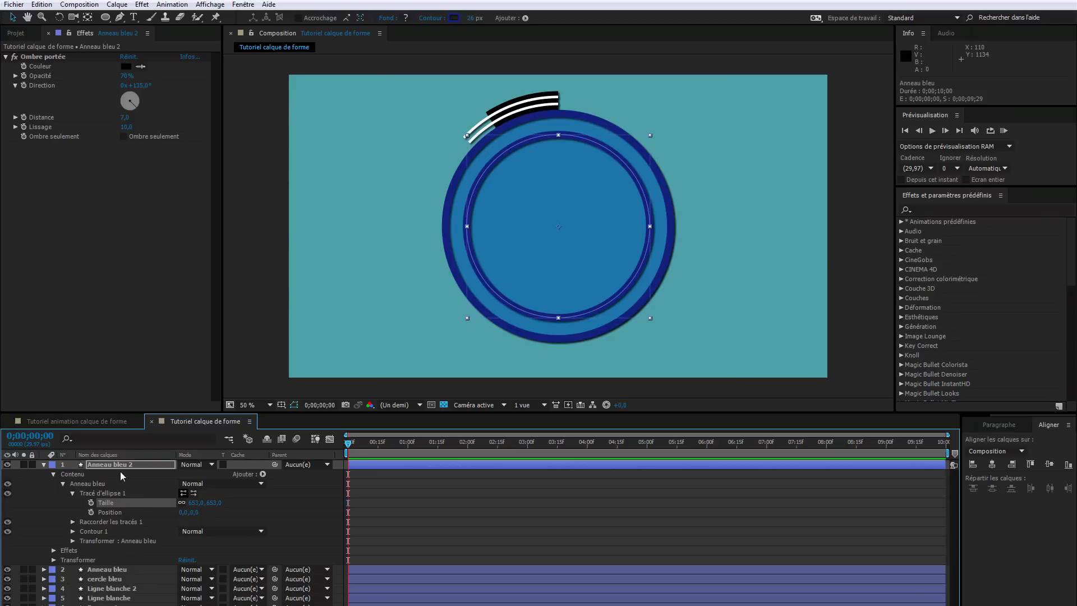
click(44, 465)
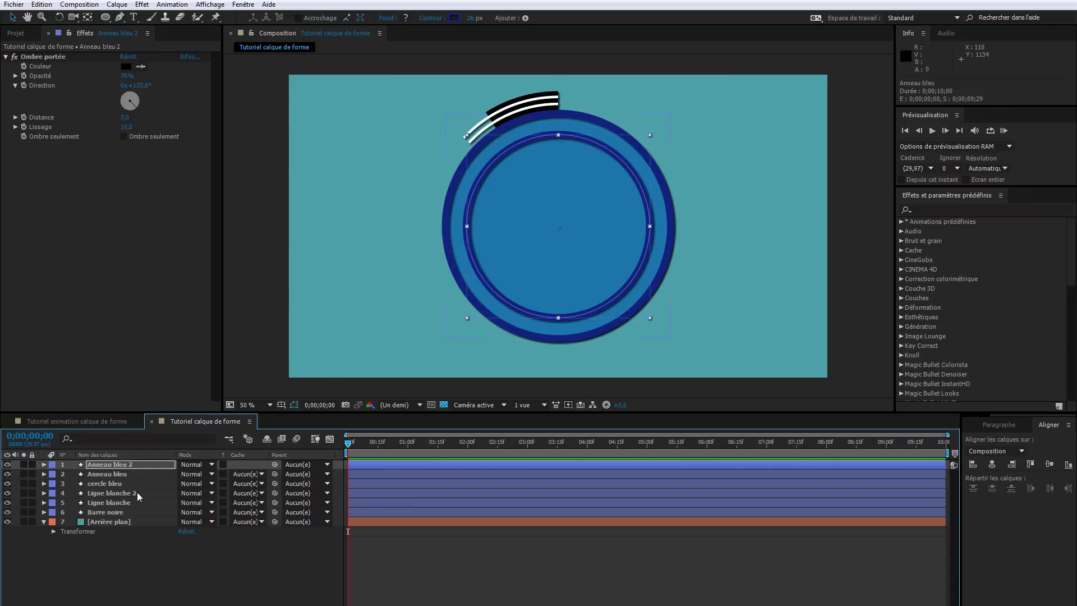
Duplicate the Barre noire layer and place the copy between the Anneau bleu and cercle bleu layers
click(116, 512)
key(ctrl+d)
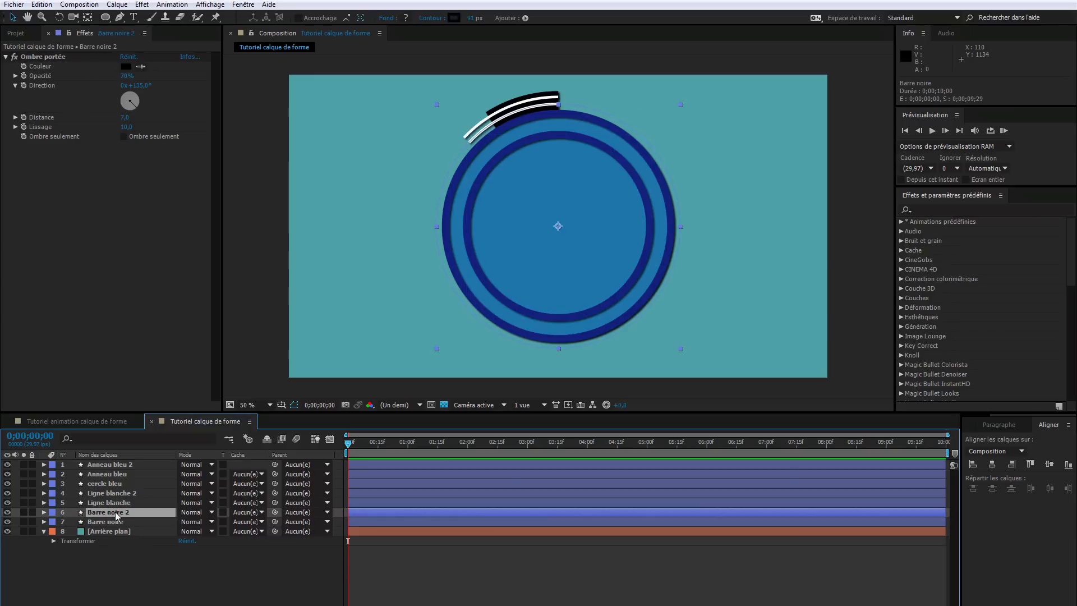
drag(116, 514, 123, 475)
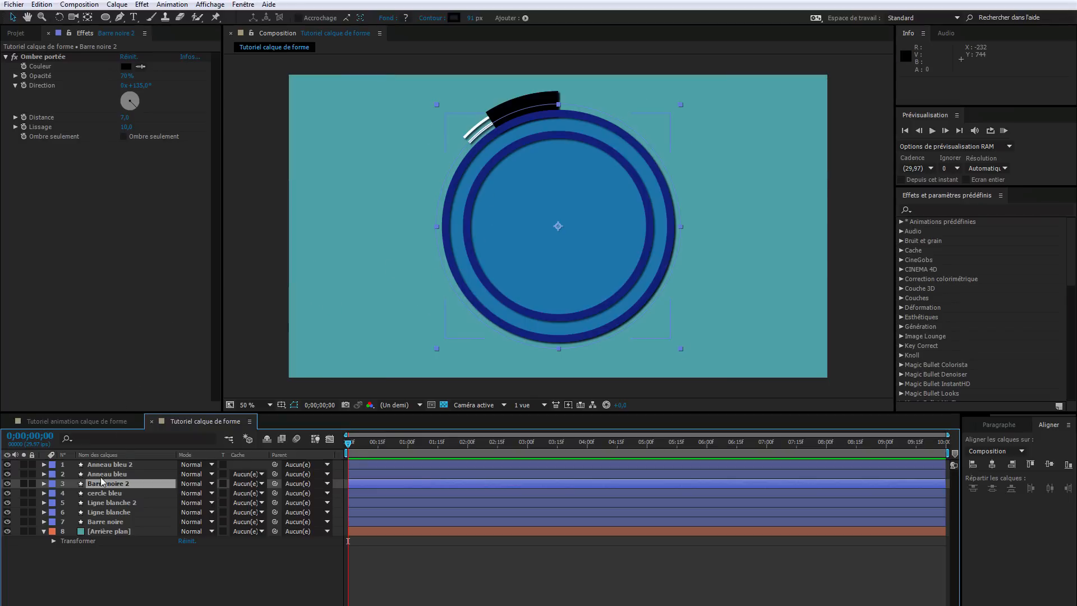
Rename the duplicated black bar layer as "Barre Jaune"
click(43, 484)
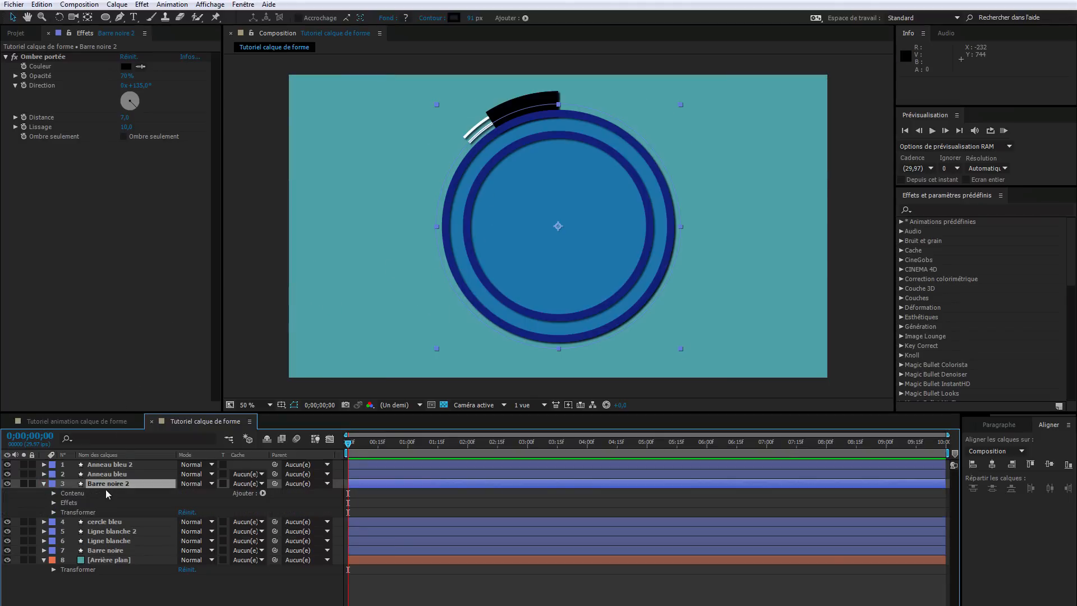
click(112, 484)
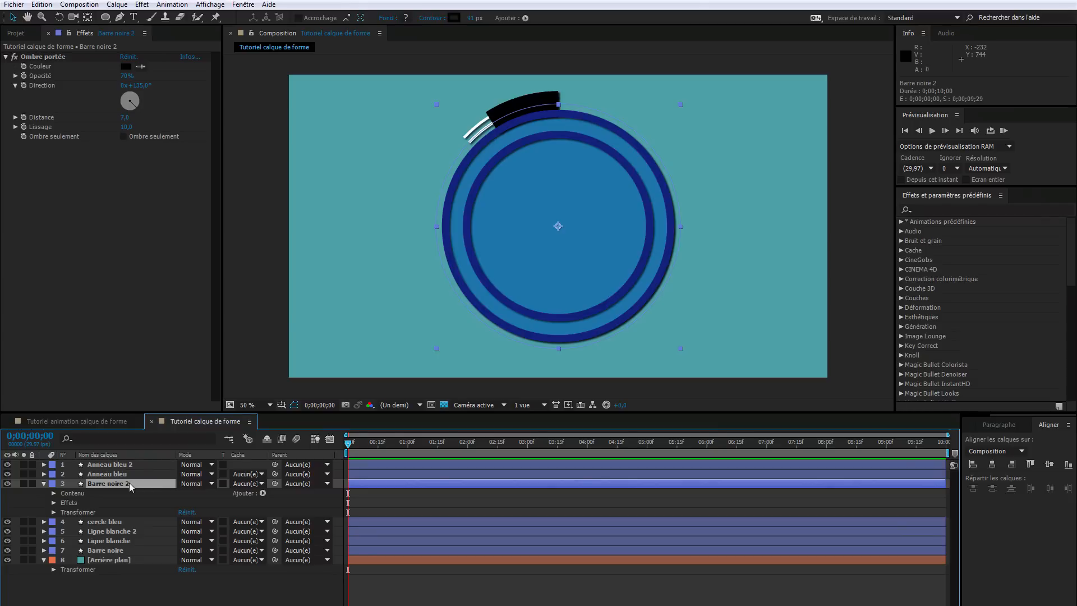
key(Return)
click(129, 481)
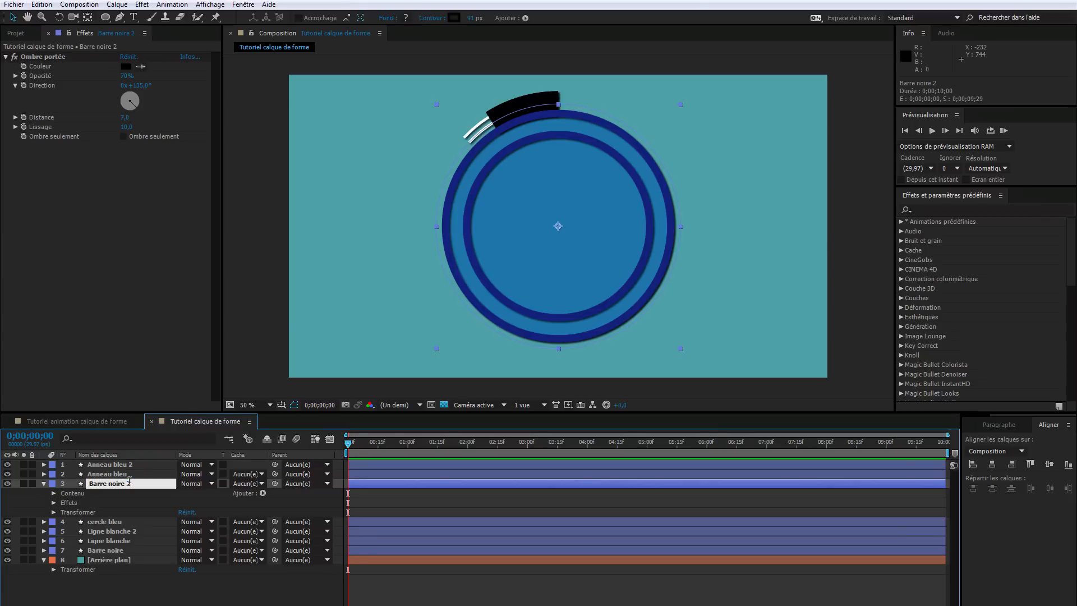
key(BackSpace)
key(BackSpace)
key(BackSpace)
key(BackSpace)
key(BackSpace)
key(BackSpace)
key(BackSpace)
text(Jaune)
Rename the shape group inside the Barre Jaune layer as "Barre jaune"
click(54, 492)
click(97, 503)
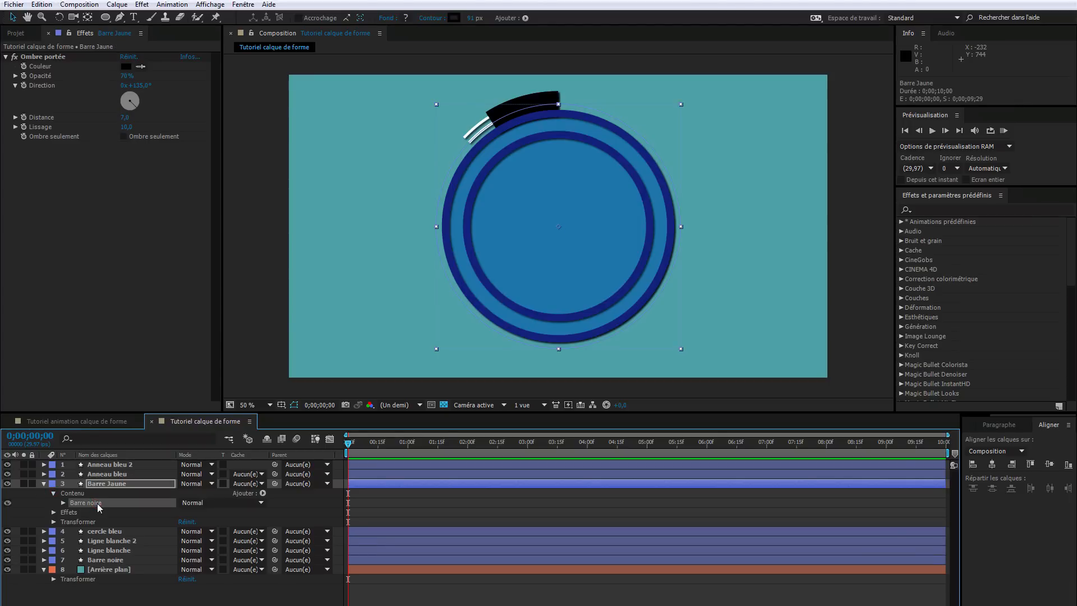
key(Return)
text(Barre jaune)
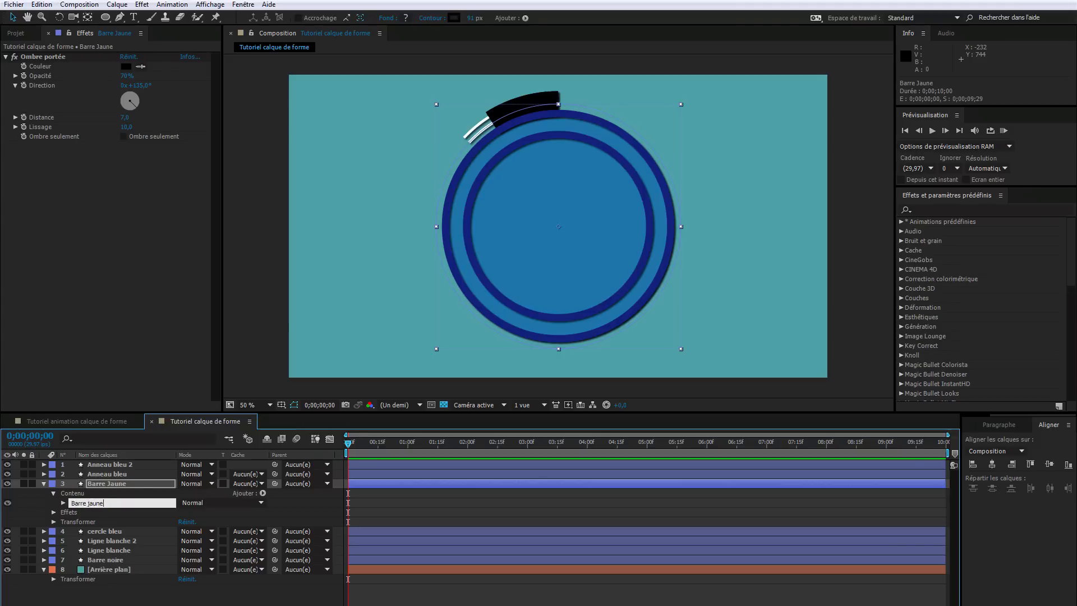
key(Return)
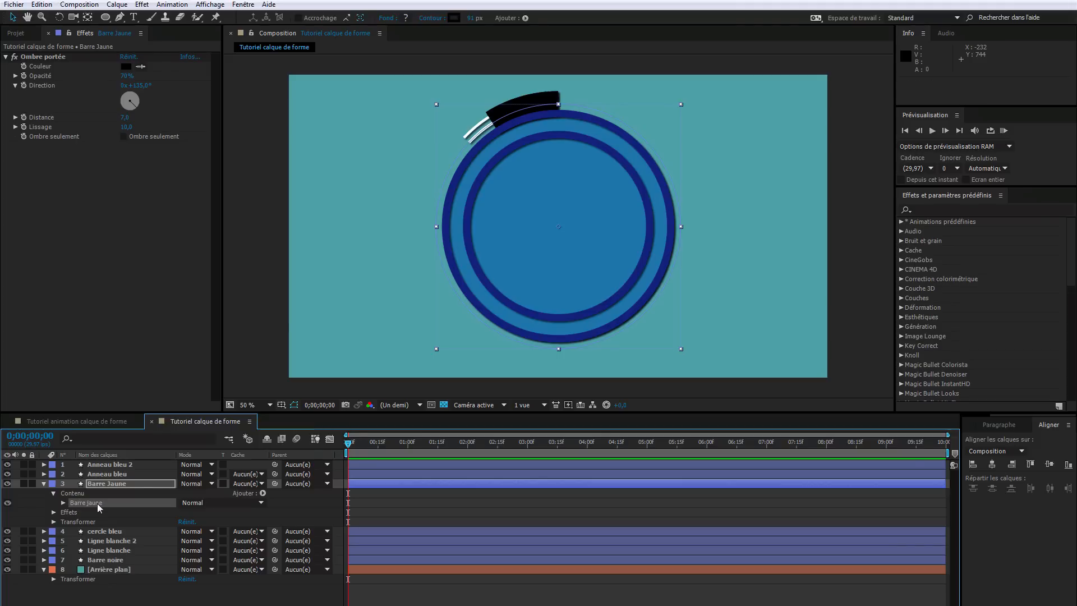
Change the Barre Jaune stroke colour to bright yellow F1FF19
click(63, 502)
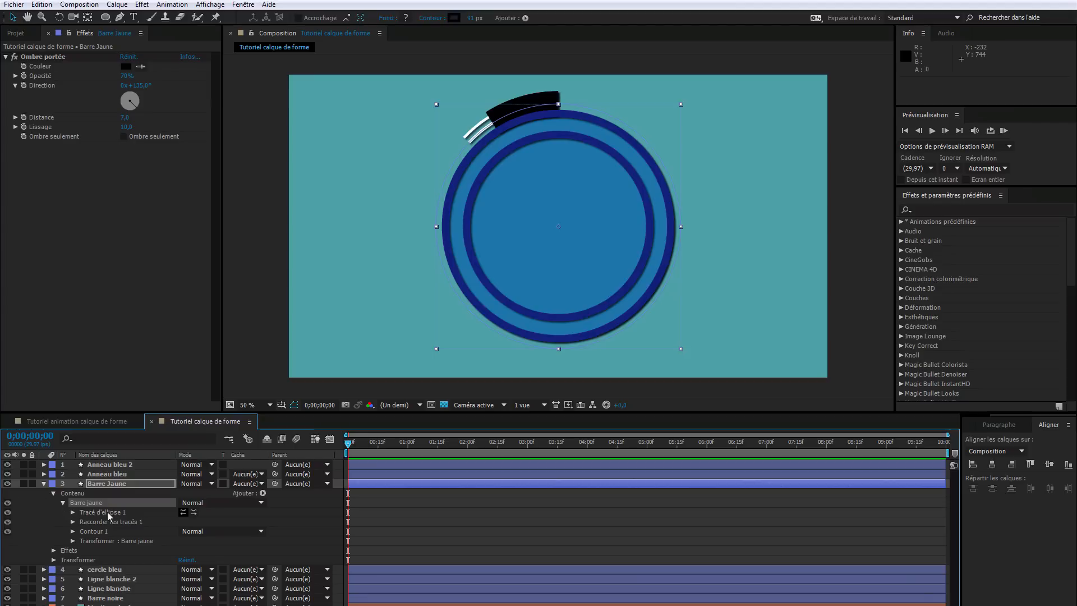
click(73, 512)
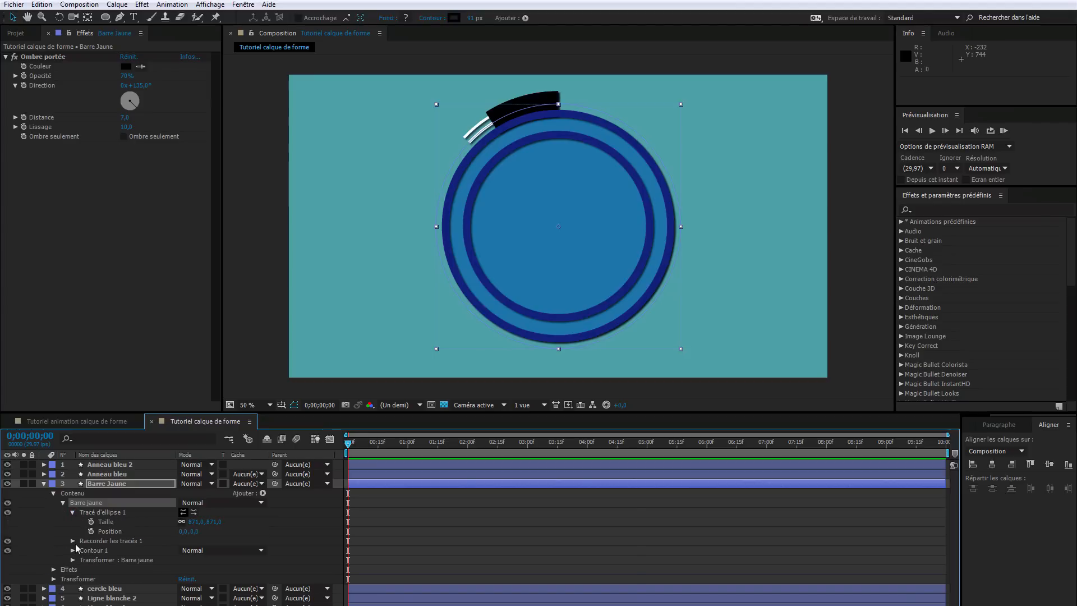
click(73, 550)
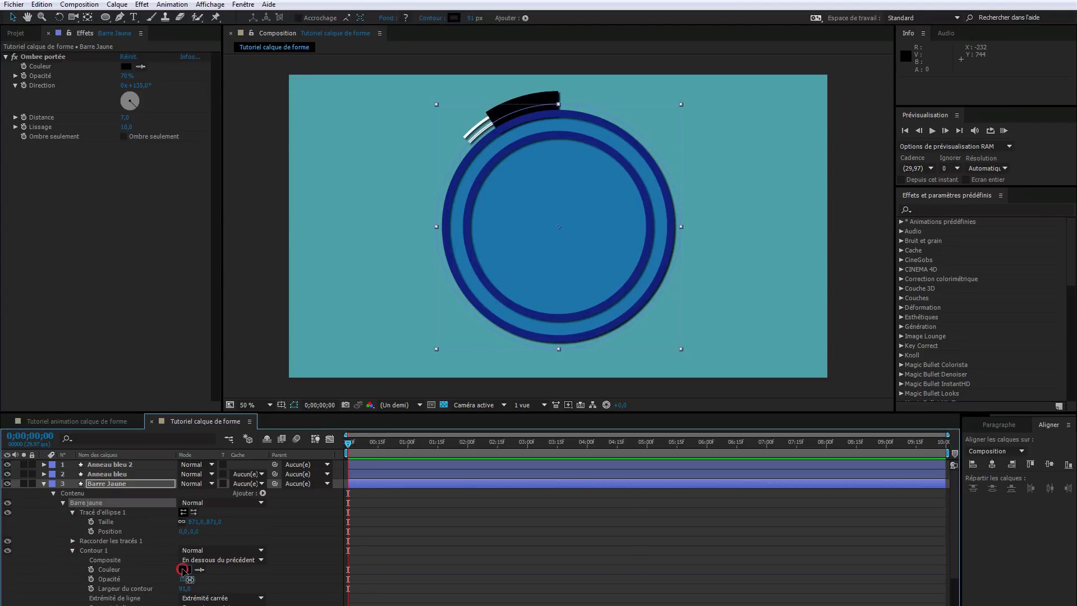
click(182, 569)
click(360, 193)
mouse_move(319, 134)
mouse_down()
mouse_move(313, 112)
mouse_move(340, 70)
mouse_up()
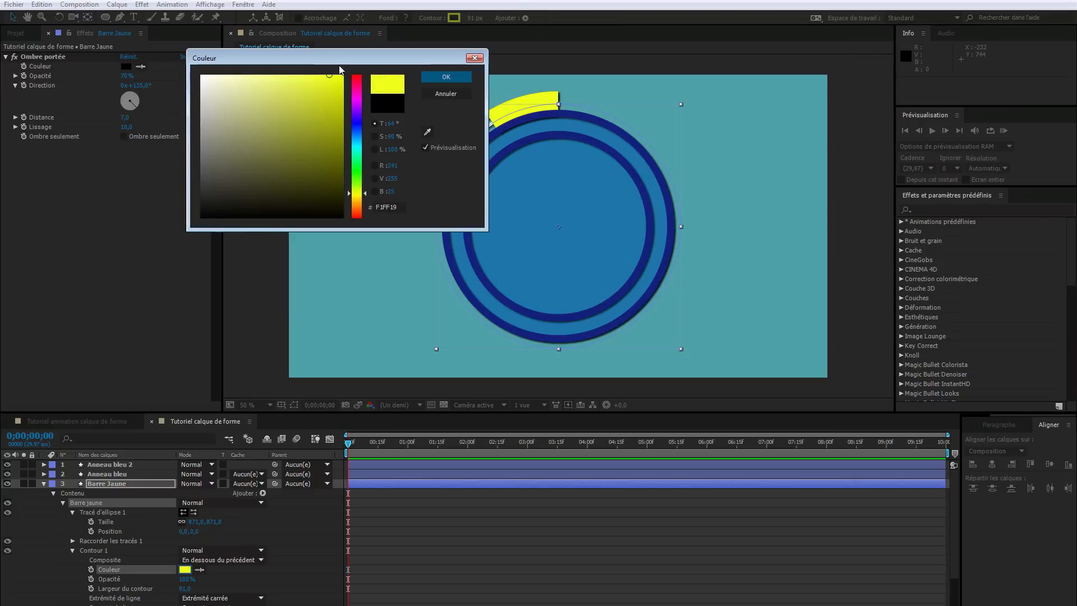
click(438, 76)
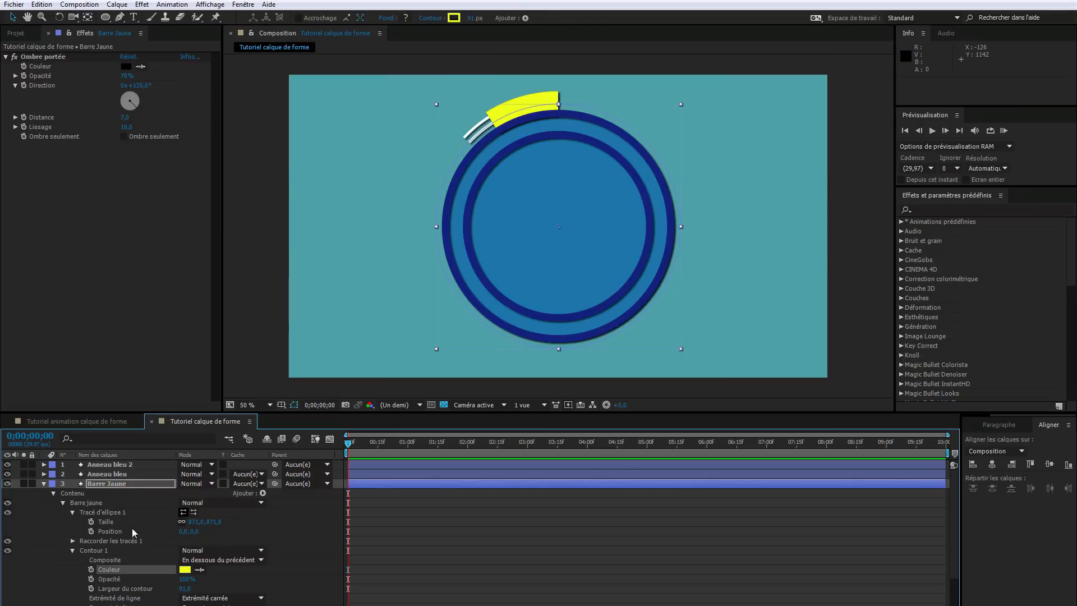
Resize the Barre Jaune ellipse path to about 707 by 707 and narrow its stroke to fit between the two blue rings
drag(215, 524, 130, 537)
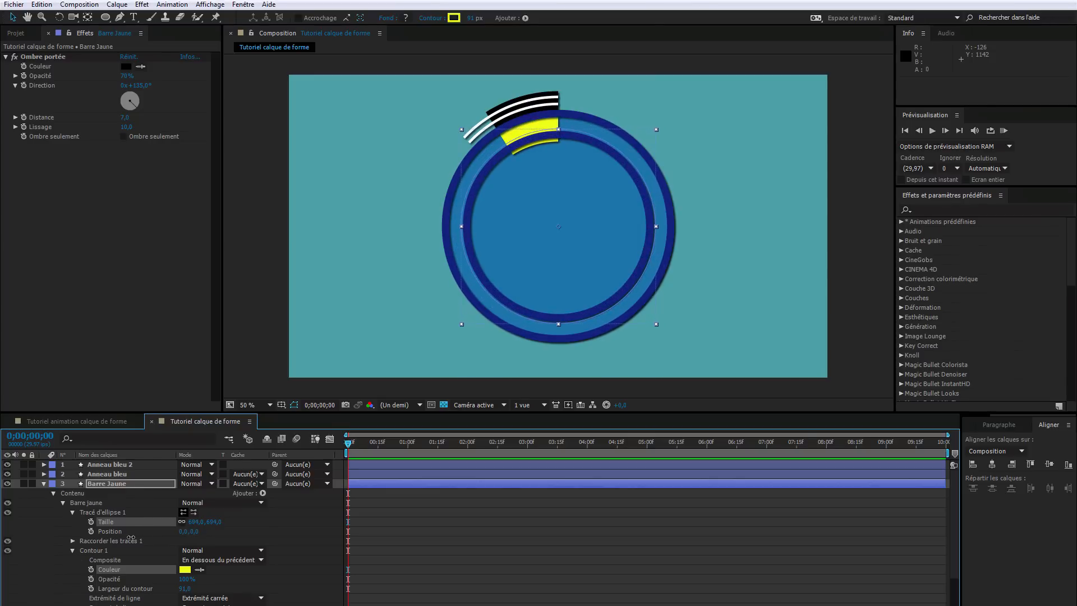
drag(190, 592, 179, 591)
drag(211, 522, 223, 522)
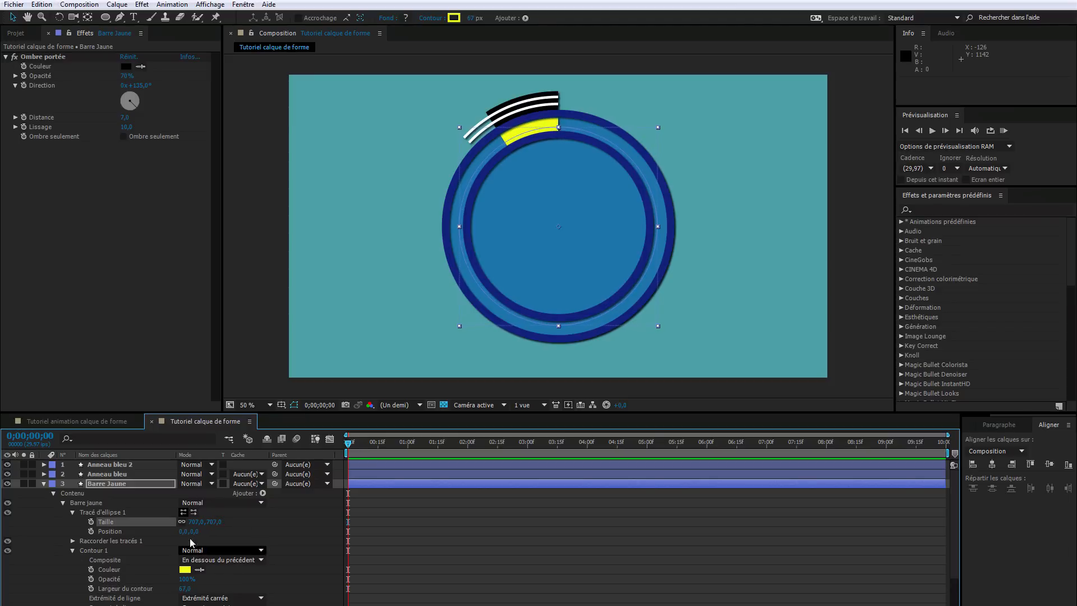
Set the Barre Jaune path trim's Début to 97% to shorten the yellow bar
click(72, 542)
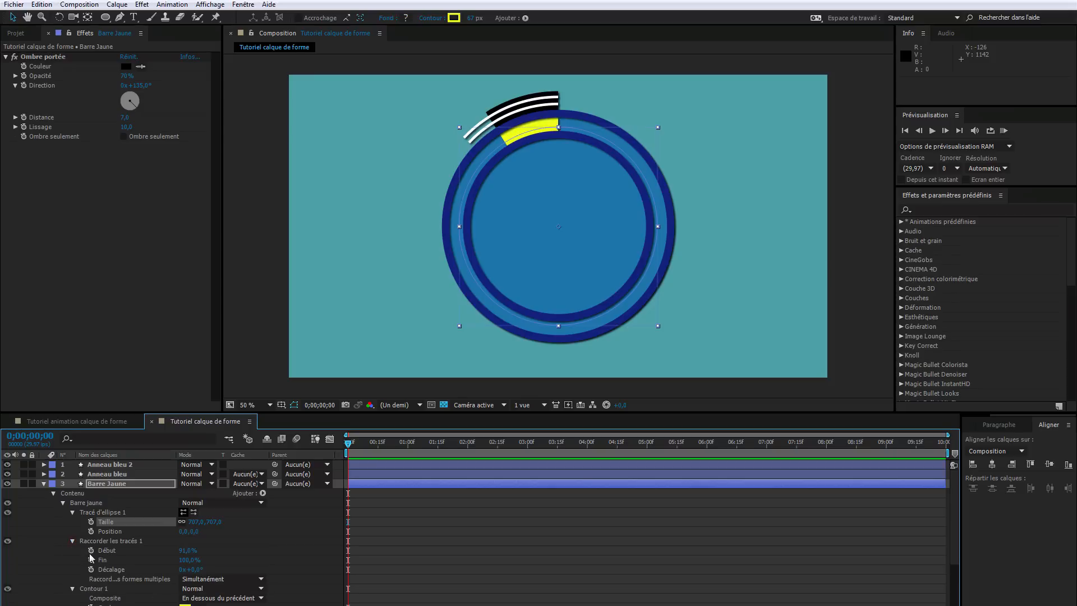
mouse_move(184, 550)
mouse_down()
mouse_move(175, 553)
mouse_move(189, 550)
mouse_up()
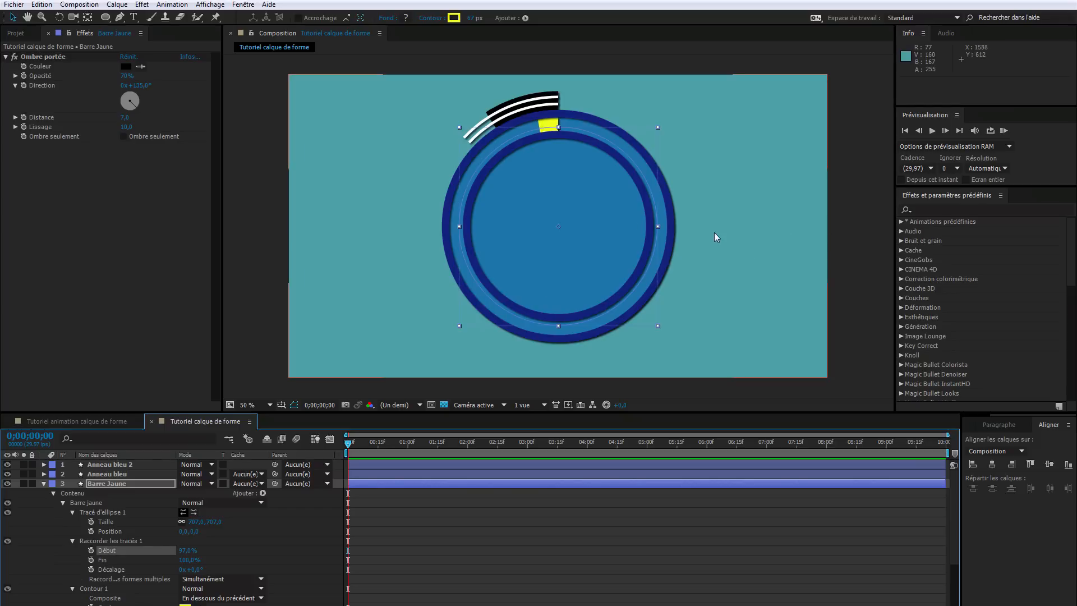
click(44, 484)
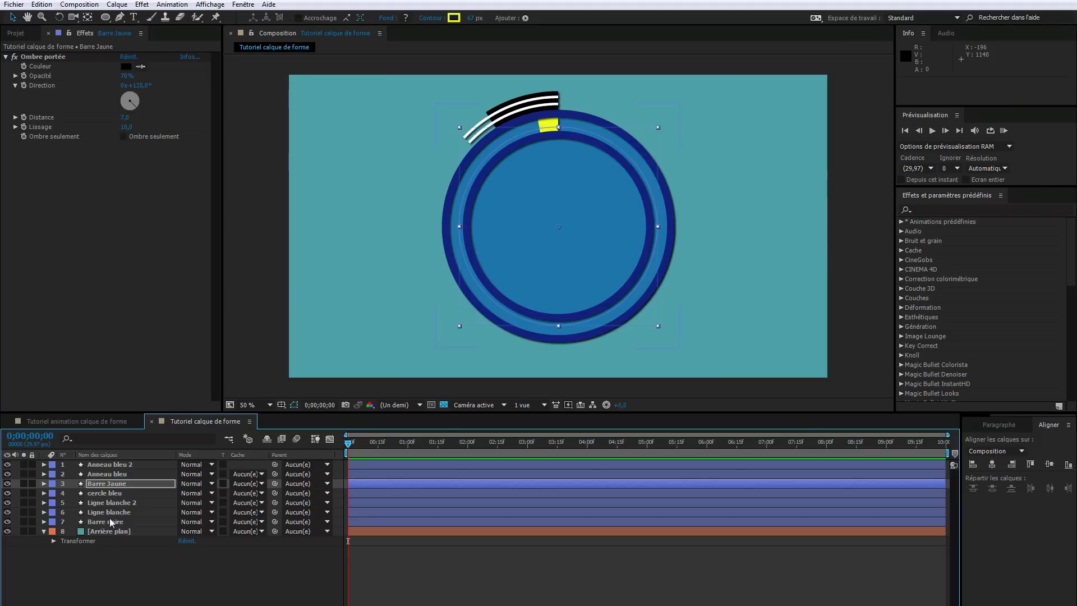
Duplicate the cercle bleu layer and move the copy to the top of the layer stack
click(108, 493)
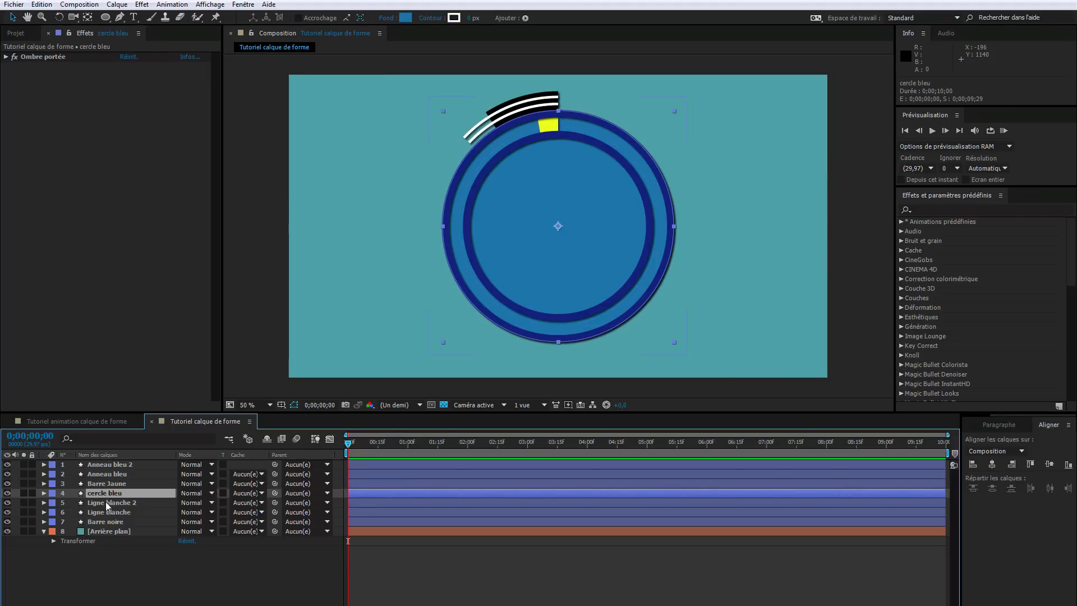
key(ctrl+d)
drag(107, 493, 107, 464)
Rename the duplicated circle layer as "cercle Jaune" and the shape group inside it as "Cercle jaune"
click(97, 466)
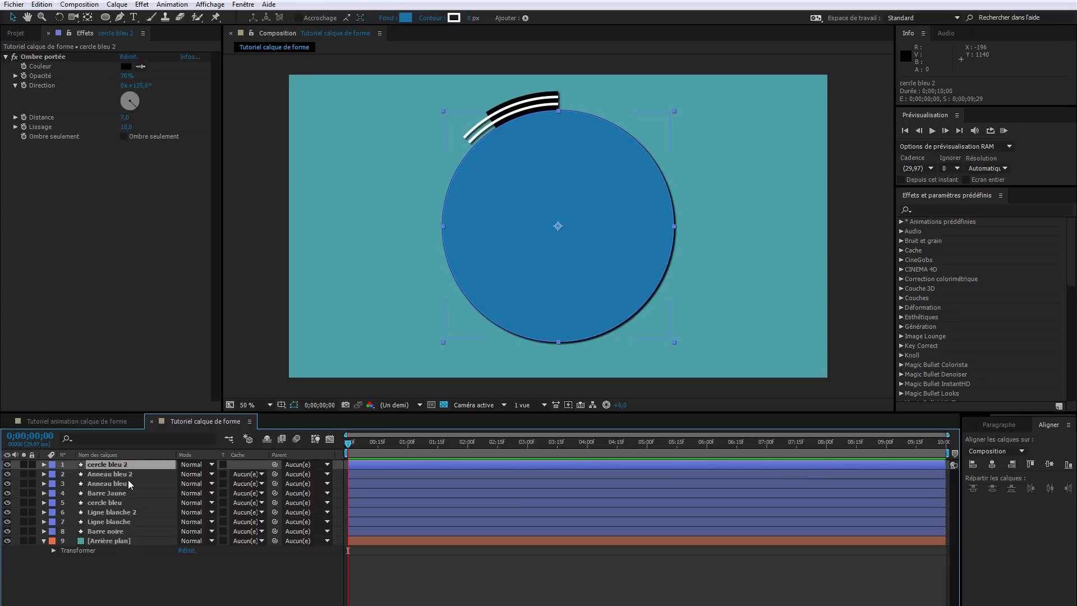
key(Return)
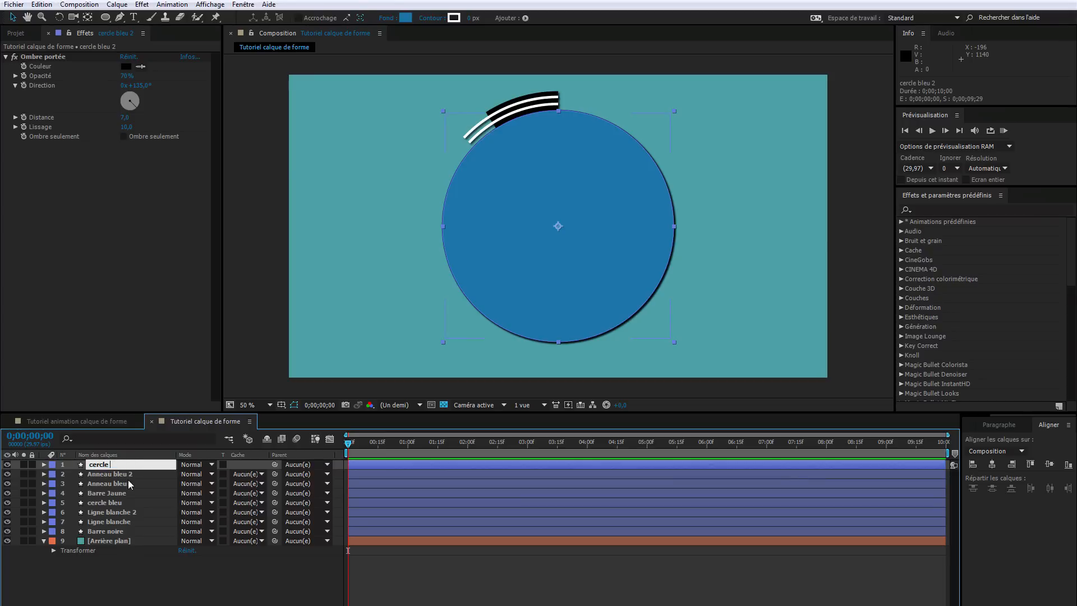
text(Jaune)
click(44, 464)
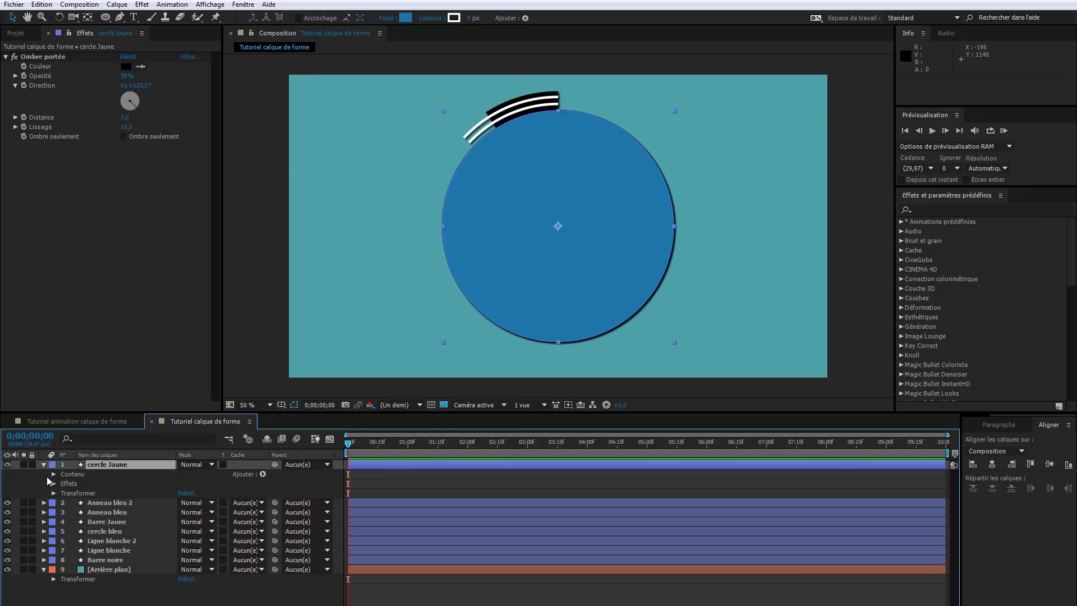
click(54, 474)
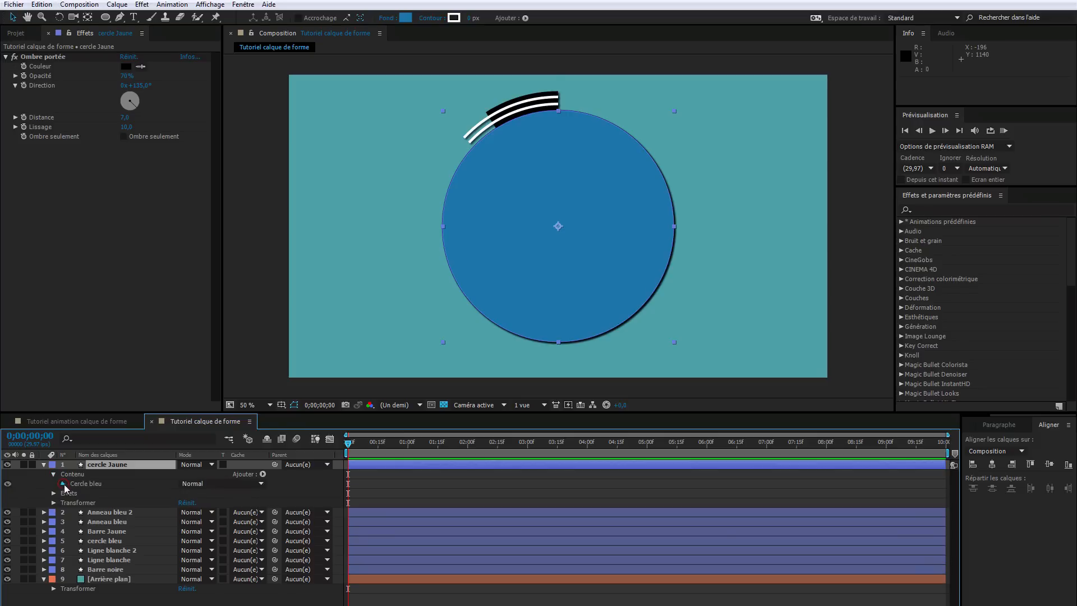
click(64, 484)
click(88, 485)
key(Return)
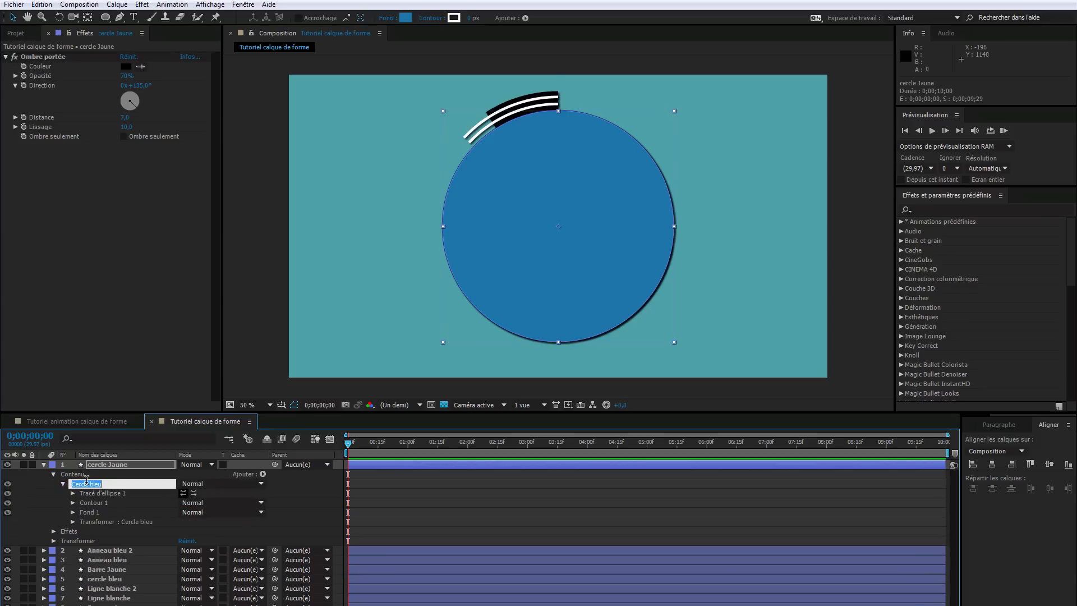
text(Cercle jaune)
key(Return)
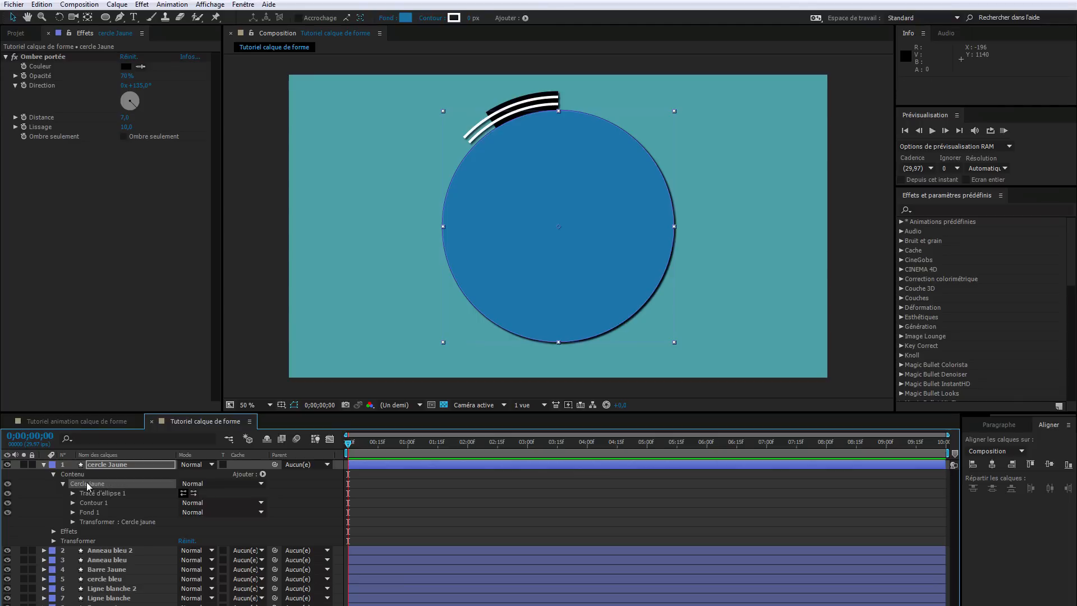
Change the cercle Jaune fill colour to dark yellow A8AA1B
click(72, 503)
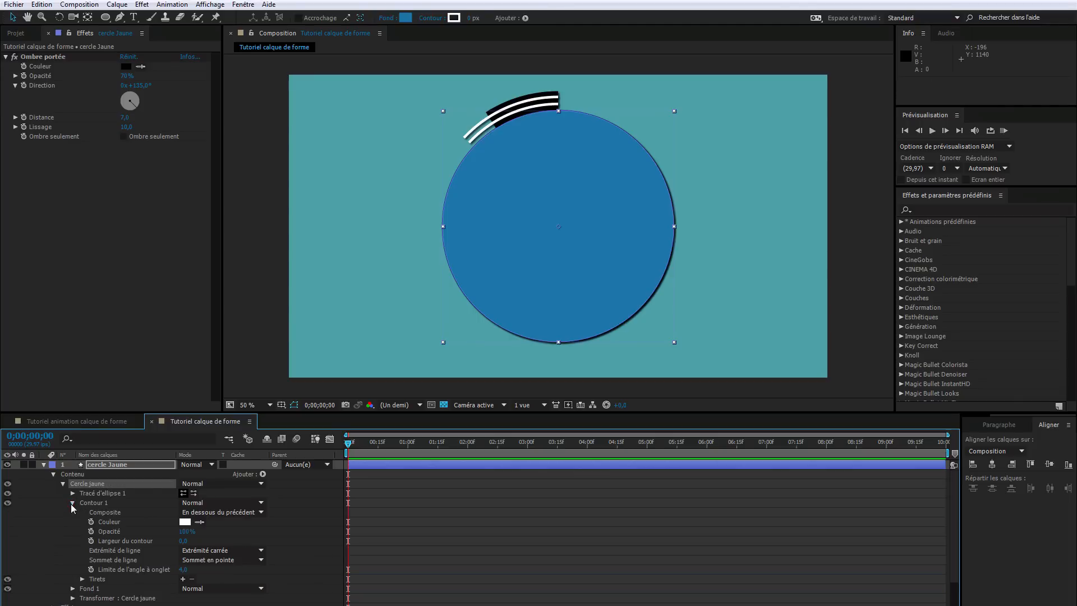
click(72, 502)
click(72, 512)
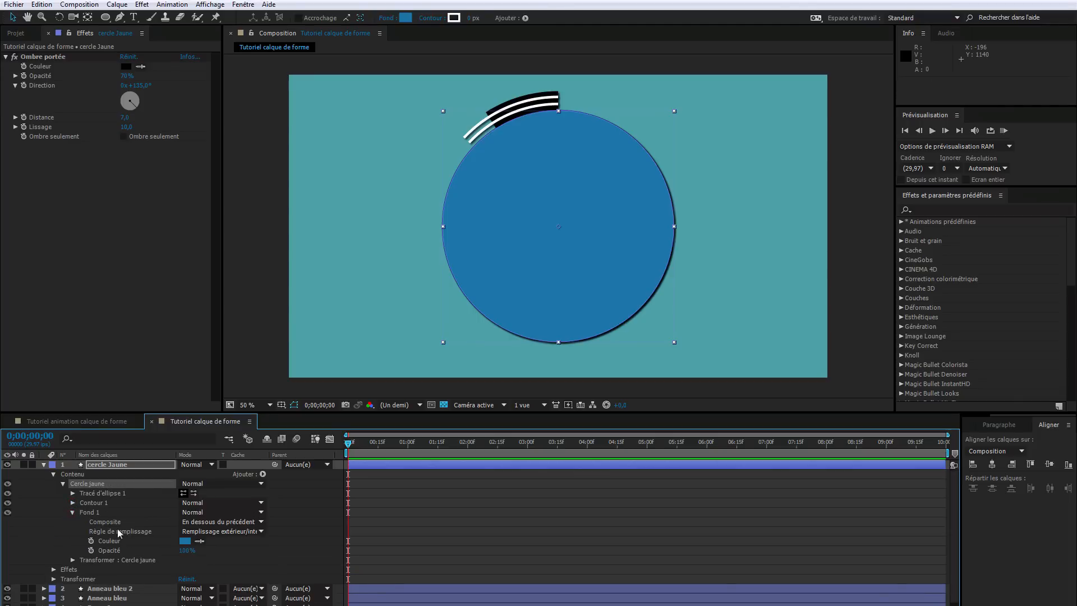
click(184, 540)
click(359, 194)
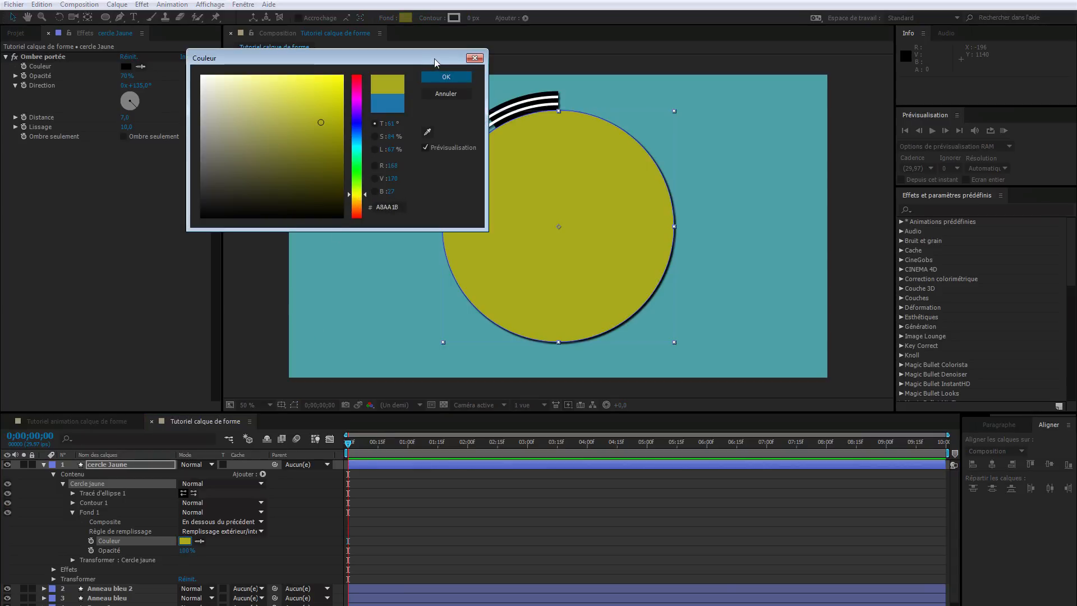
click(440, 76)
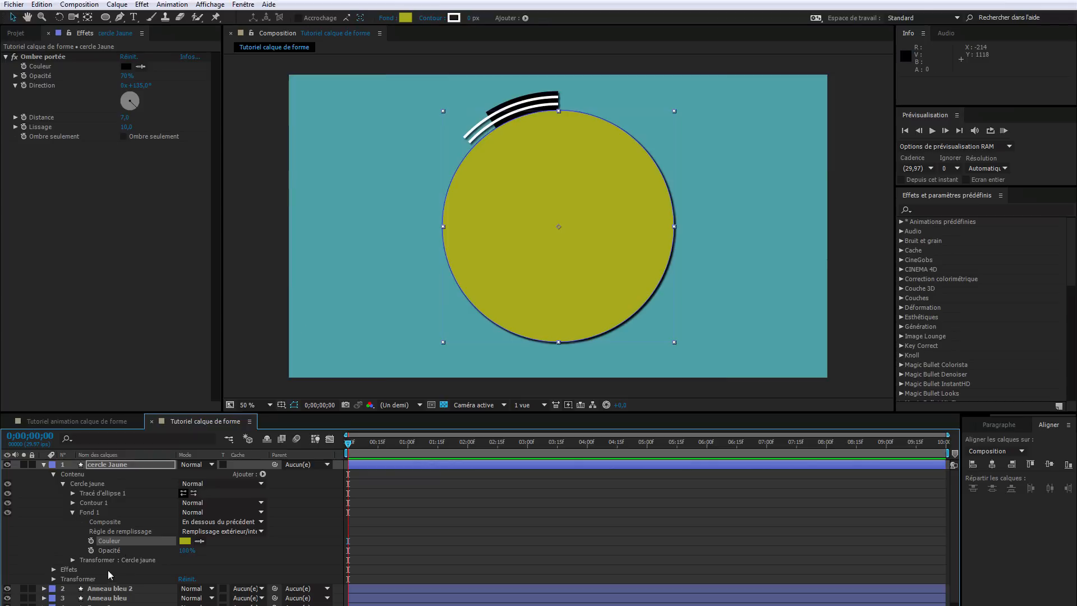
Shrink the cercle Jaune ellipse to a Taille of 541, 541 and fill it with the colour sampled from the yellow bar
click(72, 493)
drag(210, 502, 52, 498)
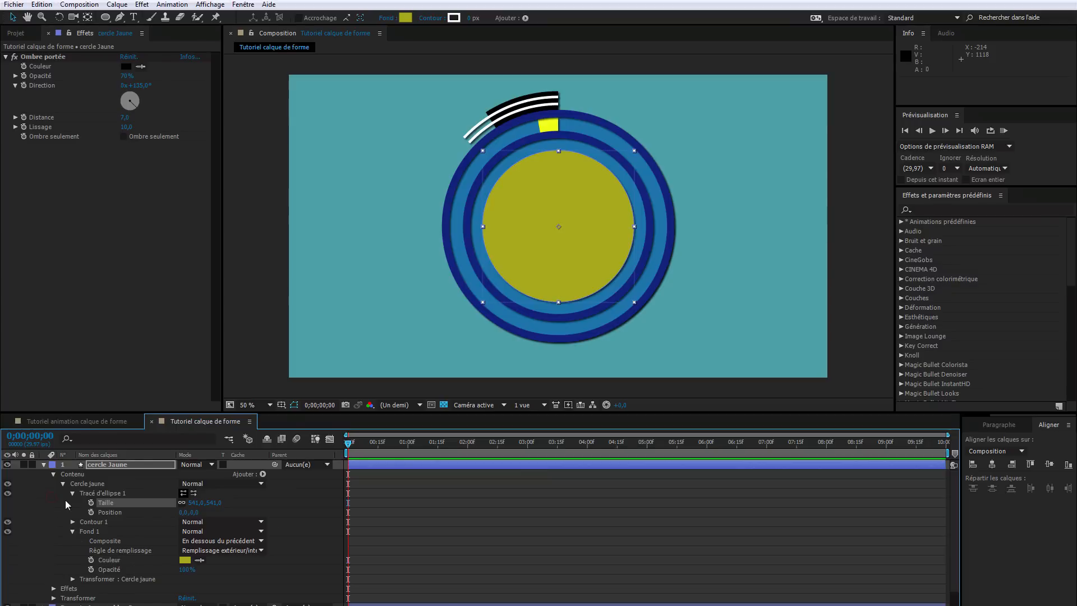
click(199, 560)
click(549, 125)
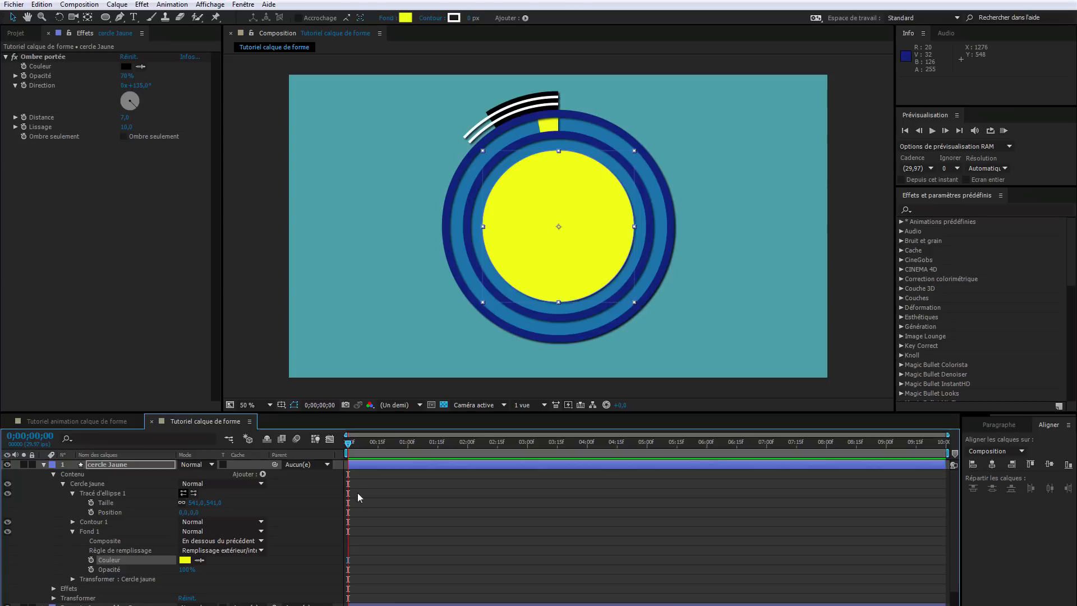
mouse_move(349, 444)
mouse_down()
mouse_move(481, 444)
mouse_move(348, 444)
mouse_up()
click(49, 474)
click(44, 464)
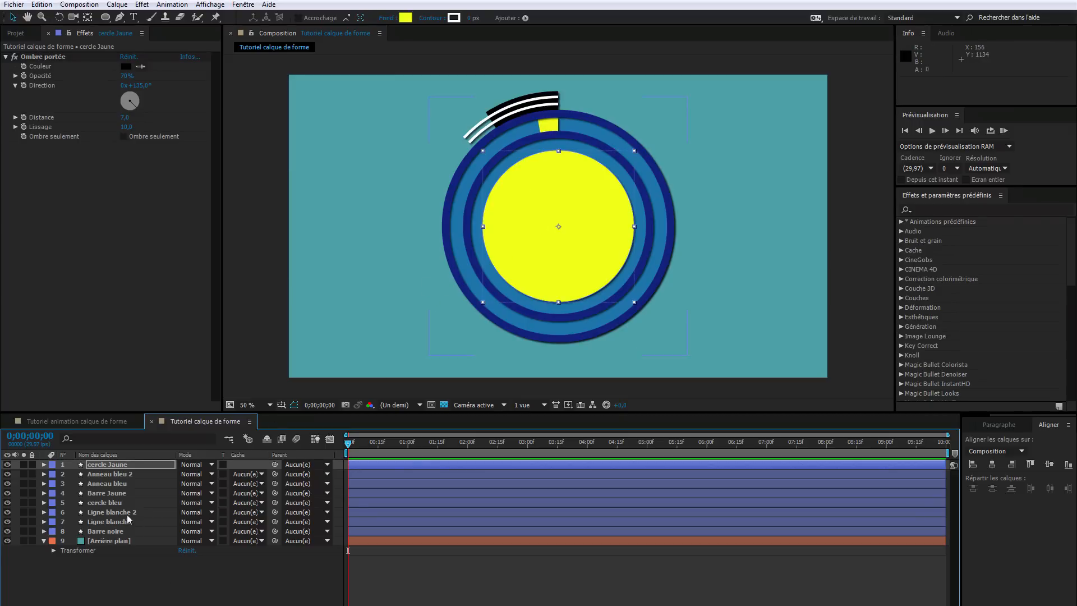
Add the expression time*50 to the Barre Jaune layer's Rotation and preview the spin
click(124, 494)
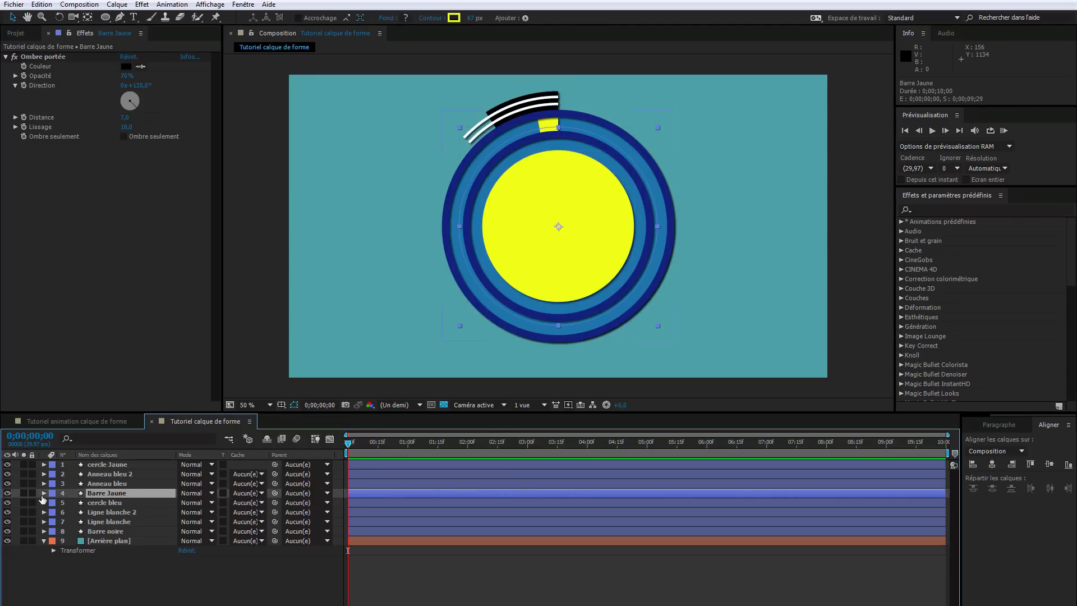
key(r)
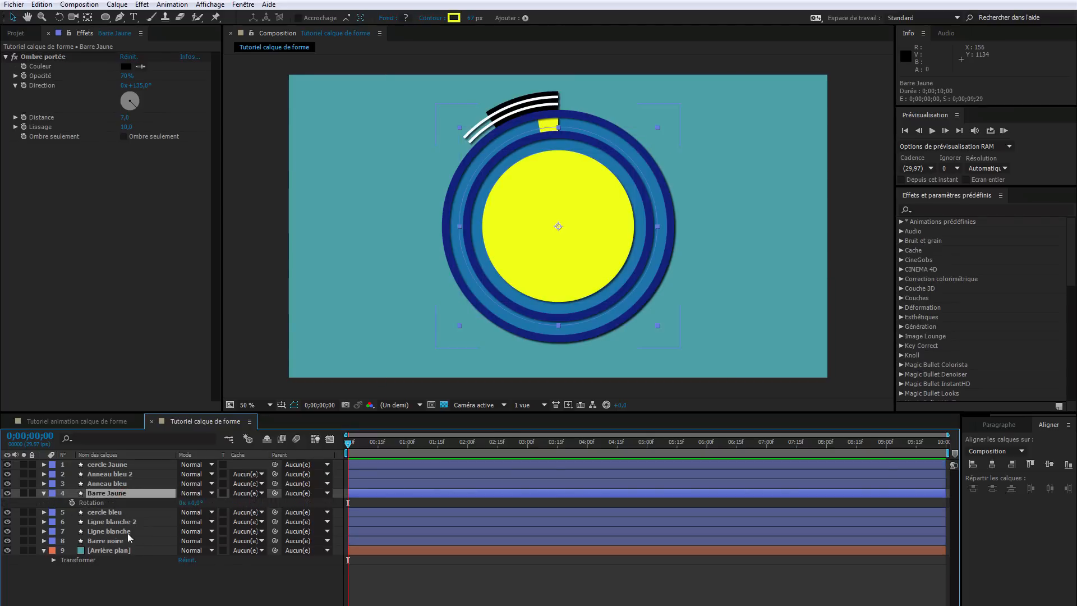
alt+click(72, 502)
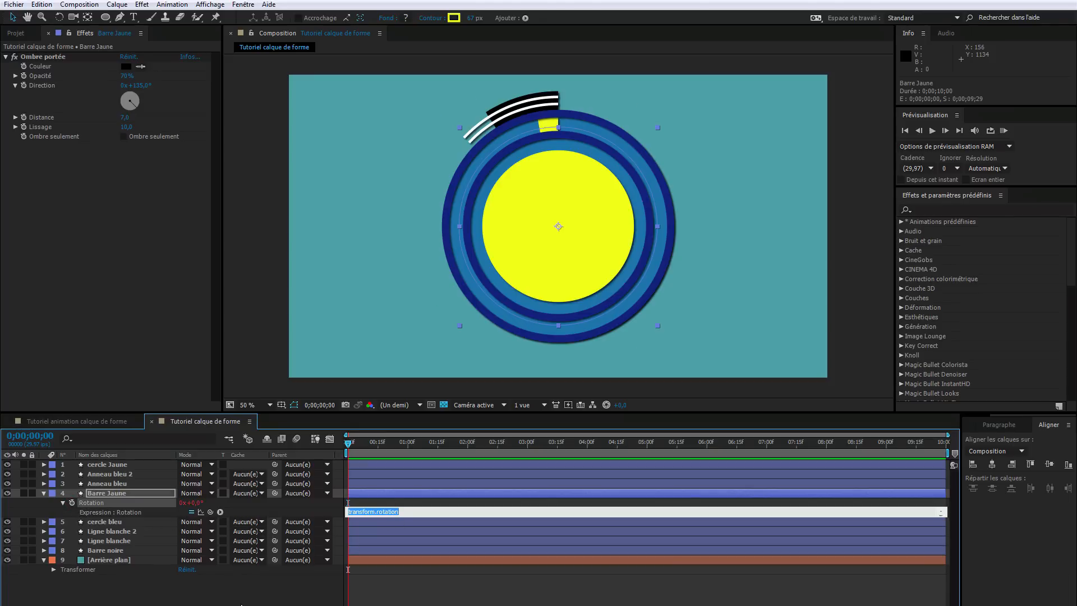
text(time*50)
key(KP_Enter)
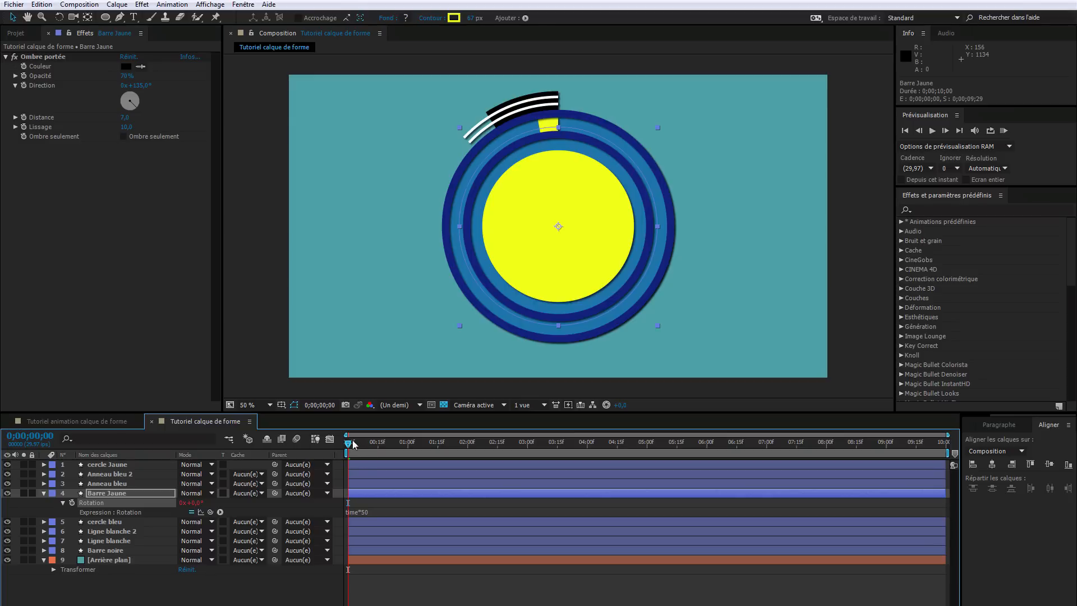
drag(354, 445, 331, 441)
click(43, 494)
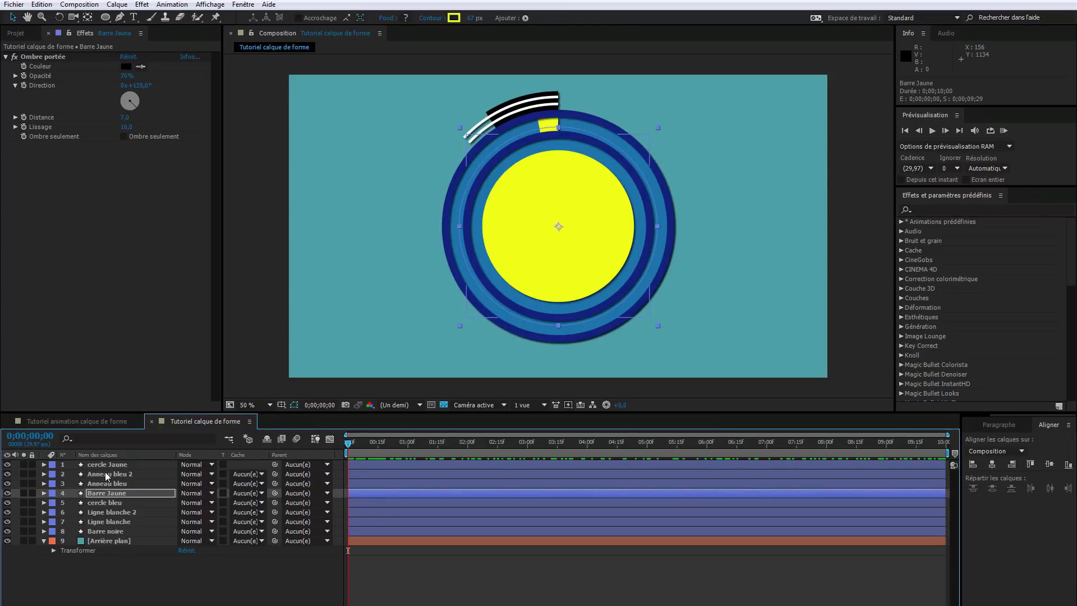
Add the expression time*-70 to the Ligne blanche layer's Rotation and preview the counter-rotation from the start
click(44, 522)
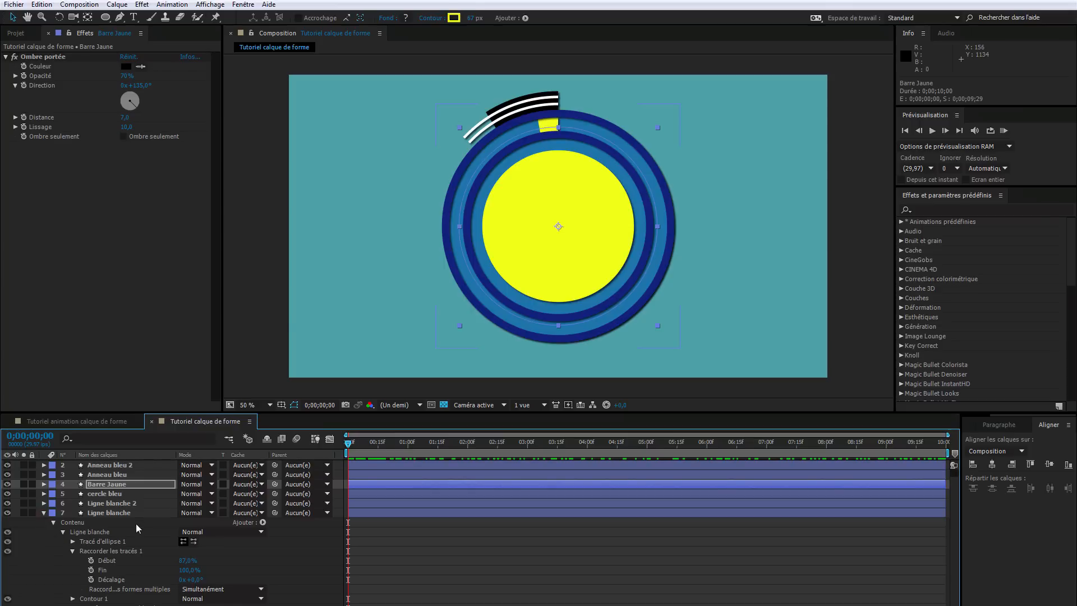
click(97, 514)
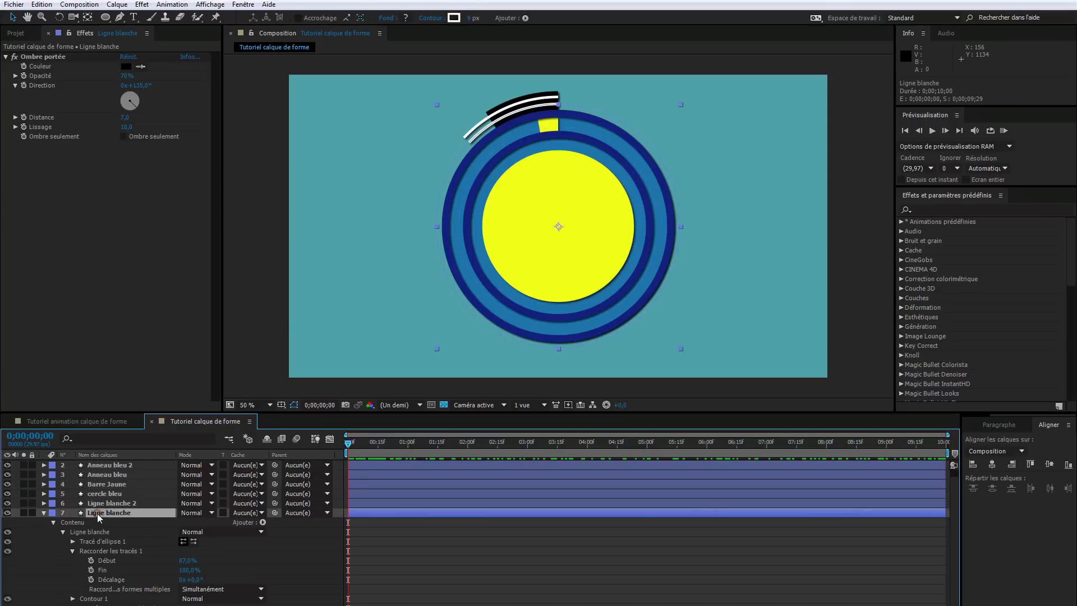
key(r)
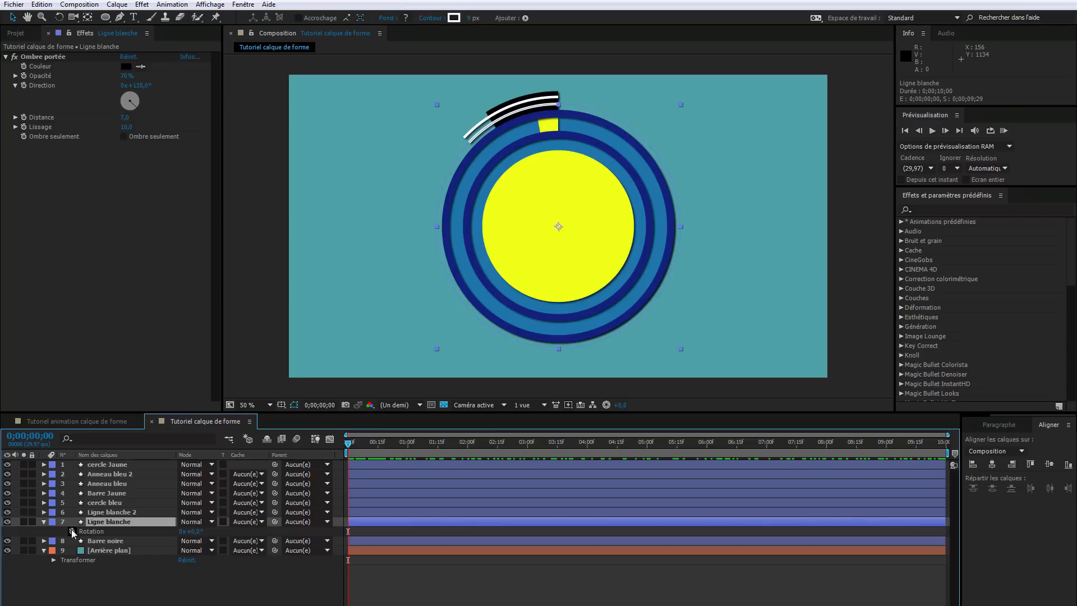
alt+click(72, 531)
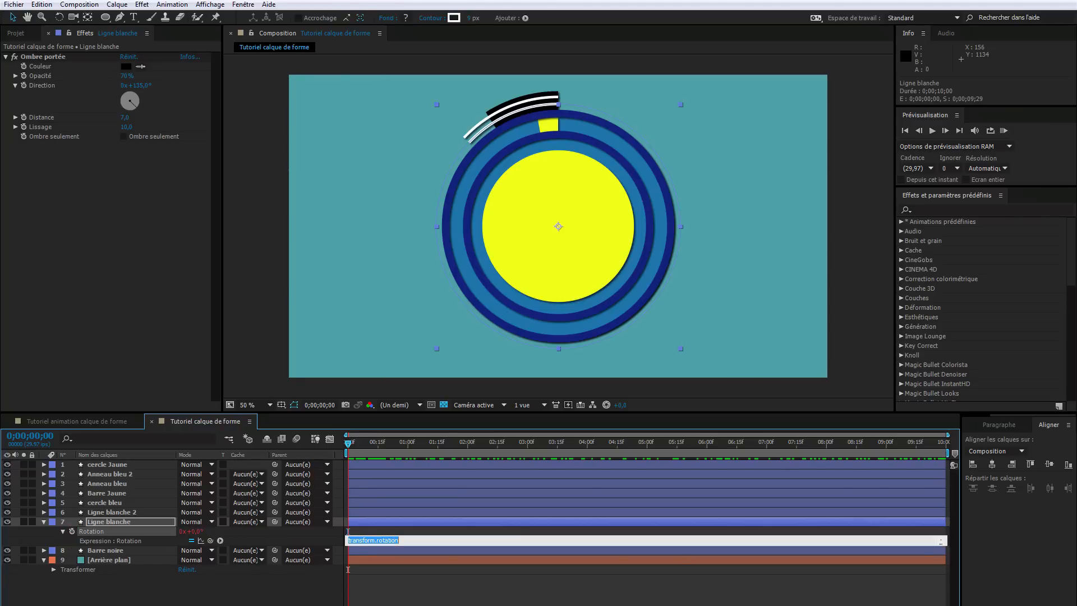
text(time*-70)
key(KP_Enter)
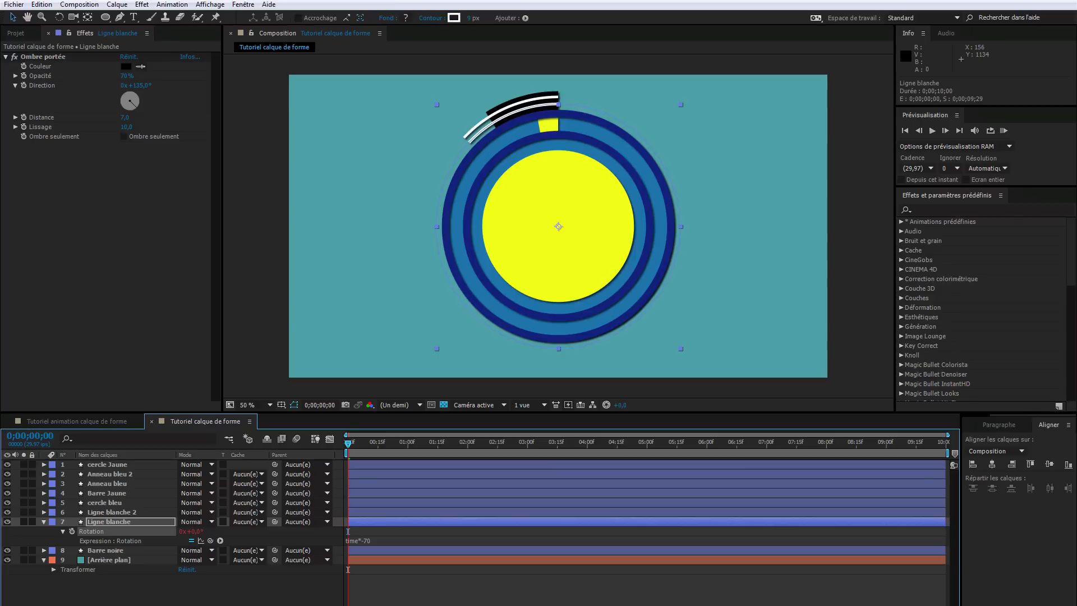
drag(348, 442, 706, 478)
key(space)
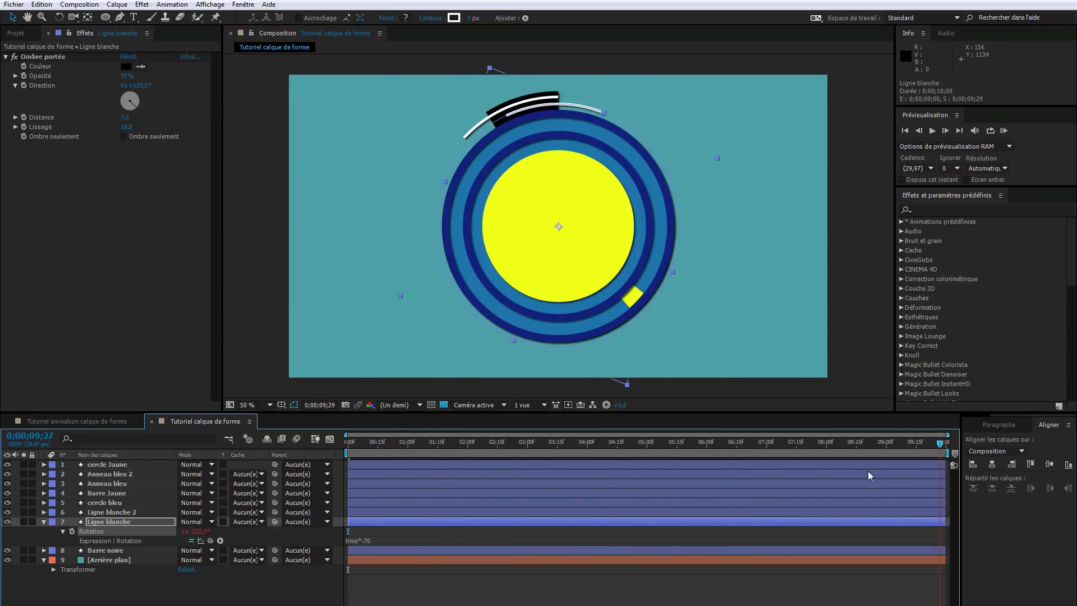
drag(610, 448, 337, 457)
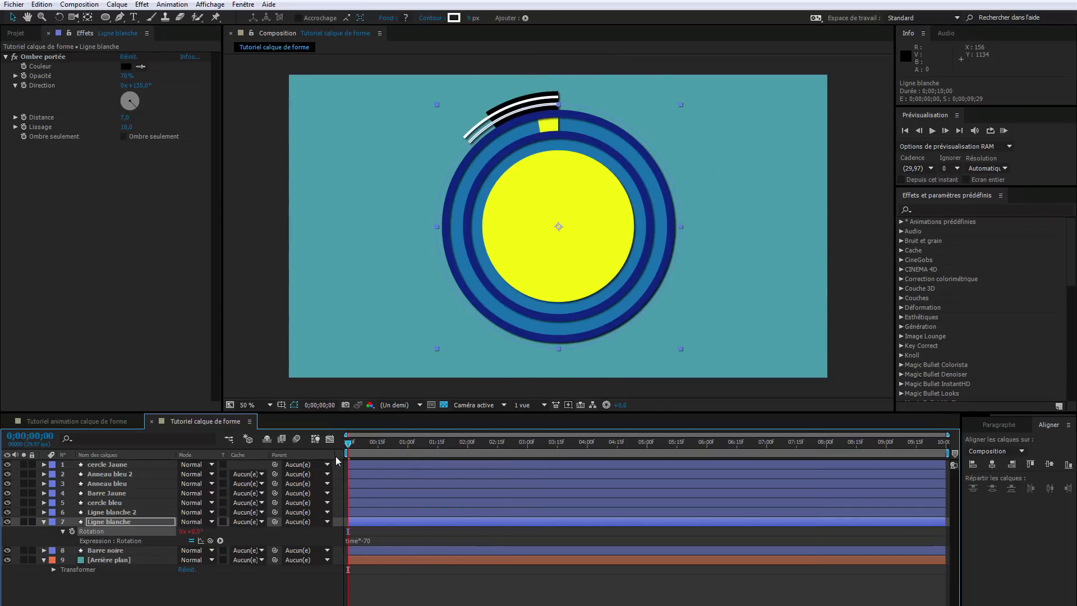
Add the expression time*60 to the Ligne blanche 2 layer's Rotation and scrub the timeline to check it
click(118, 512)
click(44, 513)
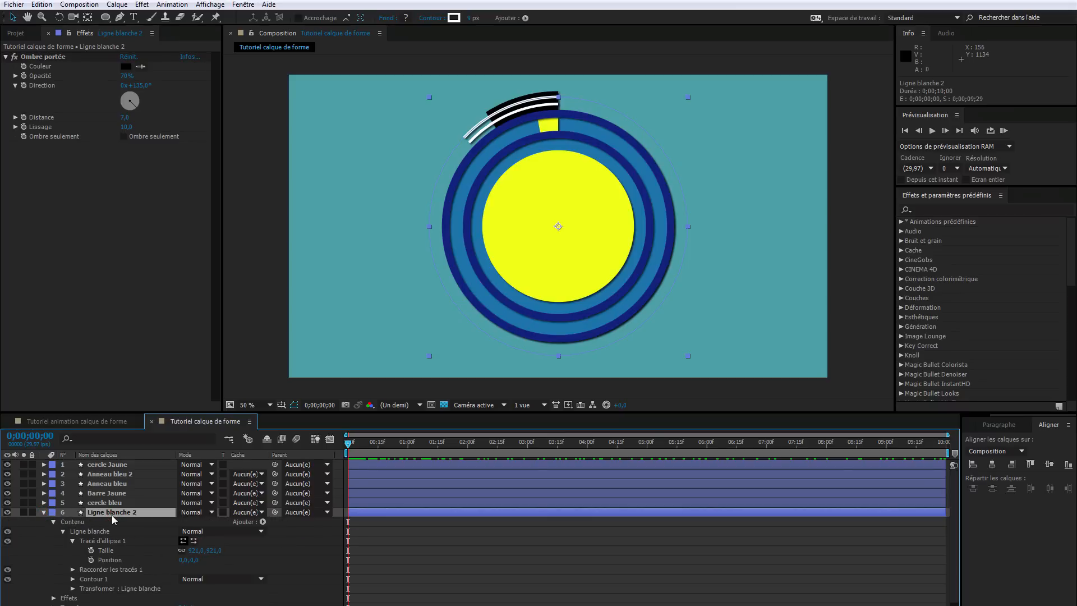
key(r)
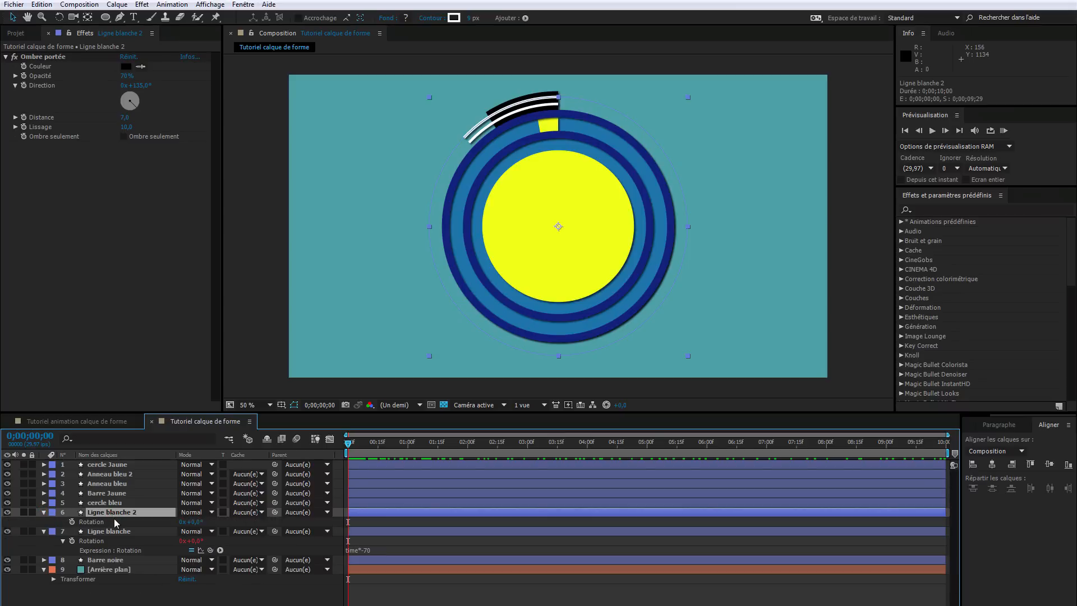
alt+click(72, 522)
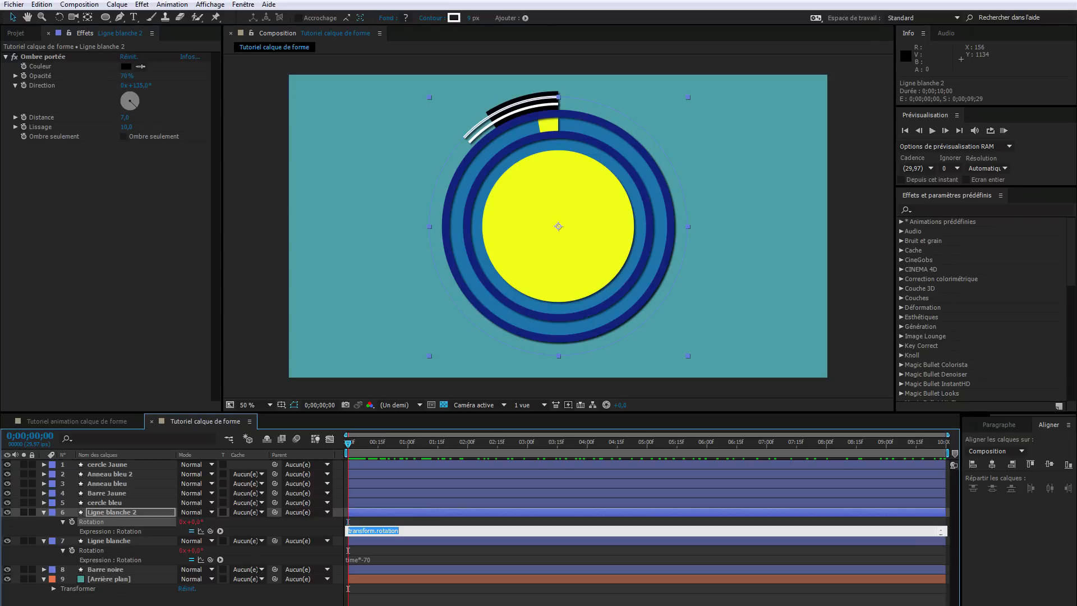
text(tm)
key(KP_Enter)
drag(353, 446, 521, 413)
drag(350, 440, 308, 450)
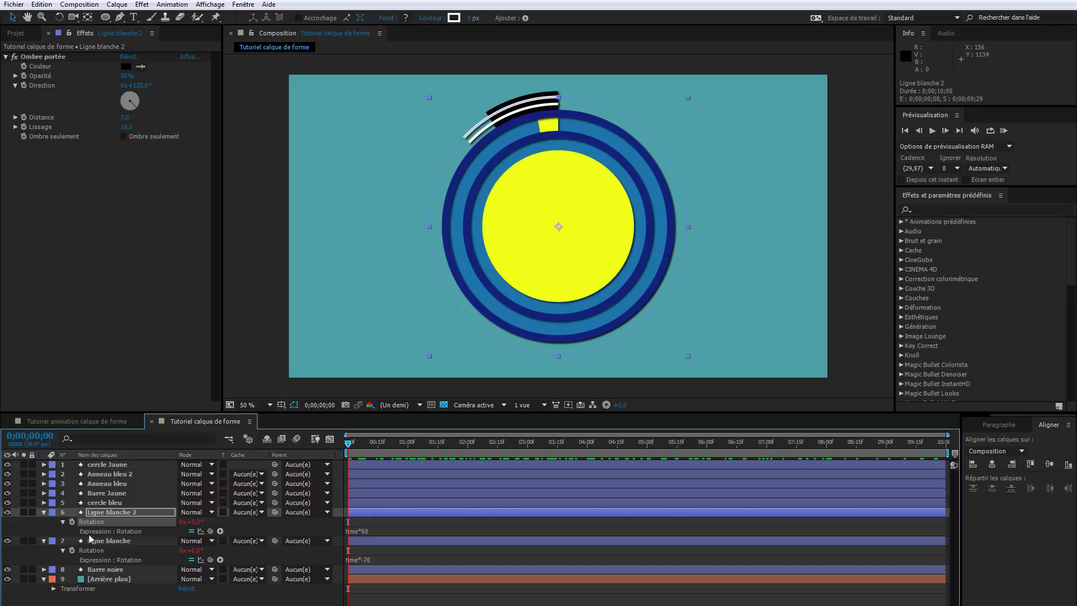
Add the expression time*-100 to the Barre noire layer's Rotation and preview the result
click(44, 569)
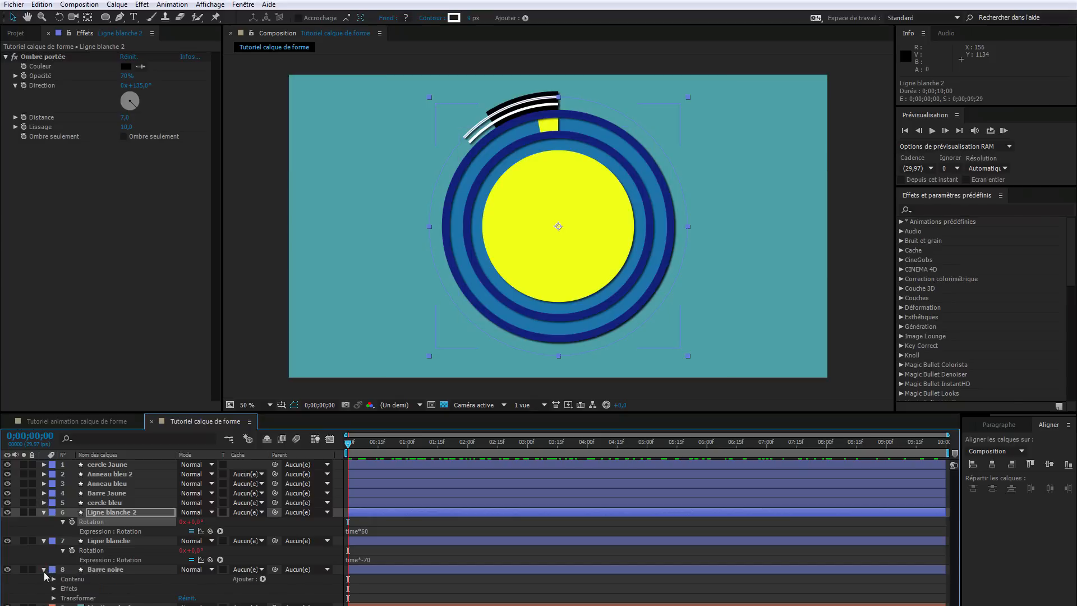
click(96, 570)
key(r)
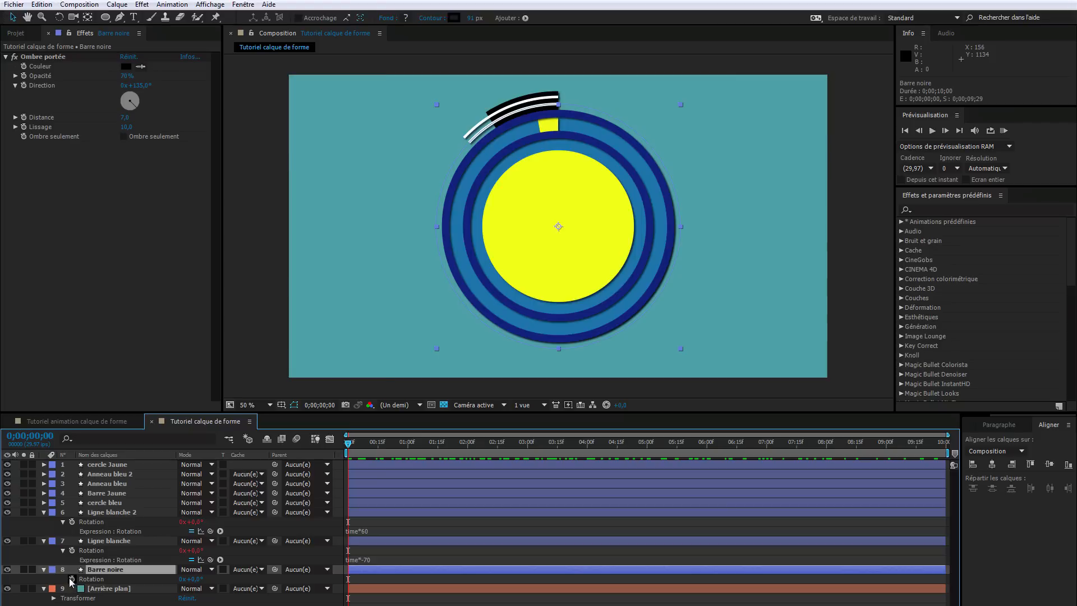
alt+click(71, 579)
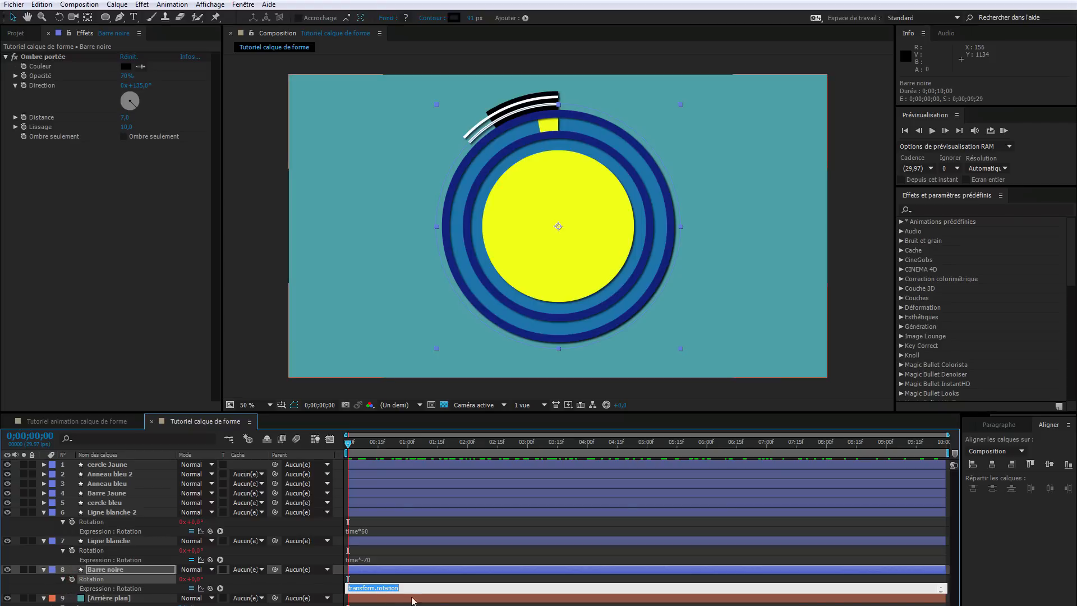
text(time*-100)
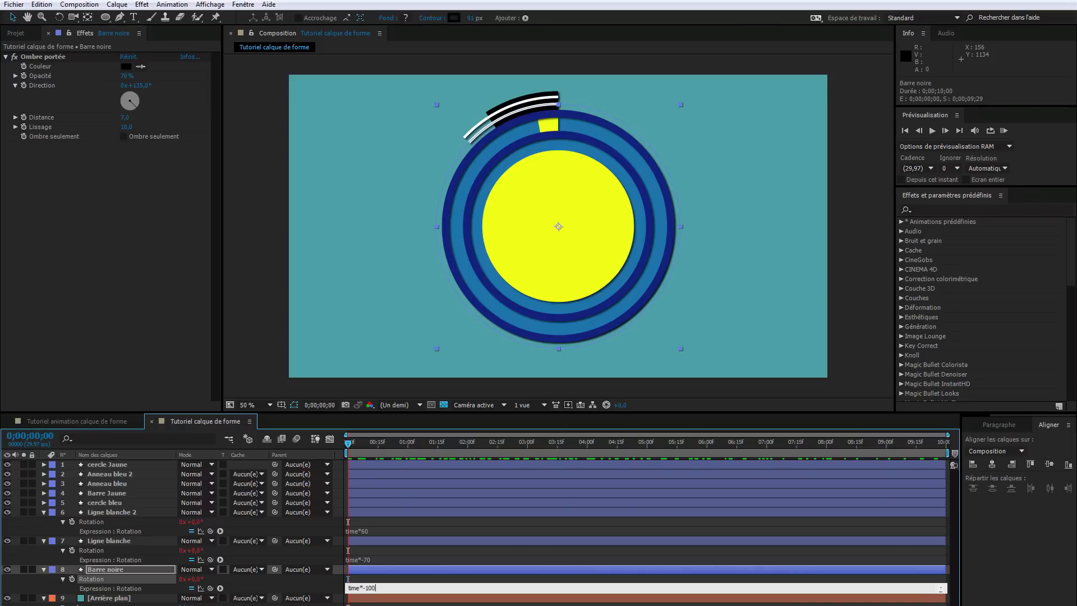
key(KP_Enter)
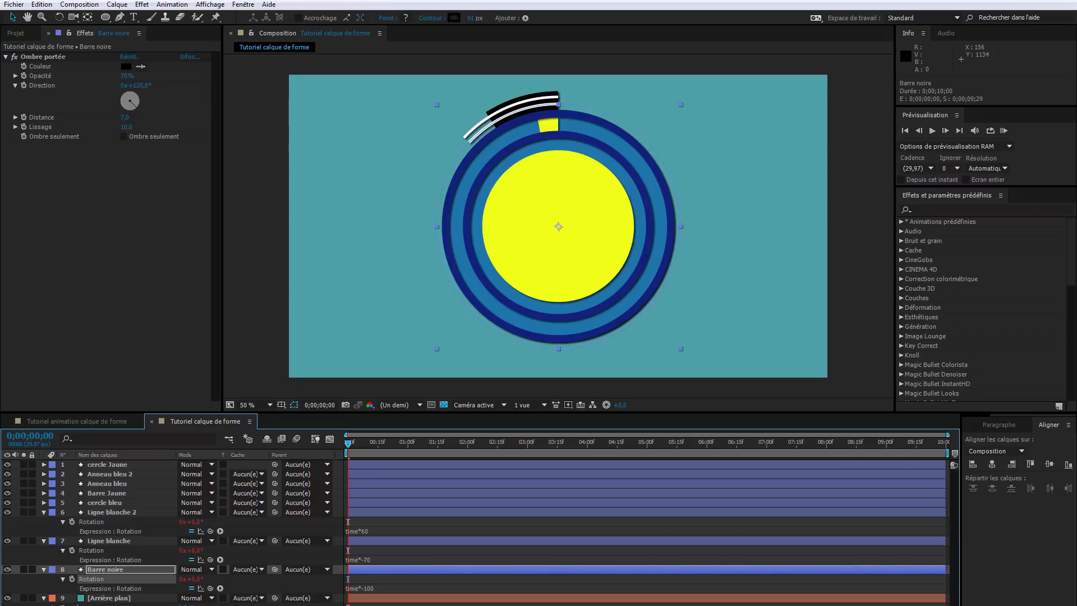
mouse_move(348, 442)
mouse_down()
mouse_move(606, 443)
mouse_move(784, 416)
mouse_move(926, 423)
mouse_move(437, 419)
mouse_move(343, 431)
mouse_move(847, 443)
mouse_move(635, 439)
mouse_move(331, 453)
mouse_up()
Examine the animated properties and keyframes of the layers in the finished Tutoriel animation calque de forme composition
click(104, 419)
drag(553, 446, 841, 444)
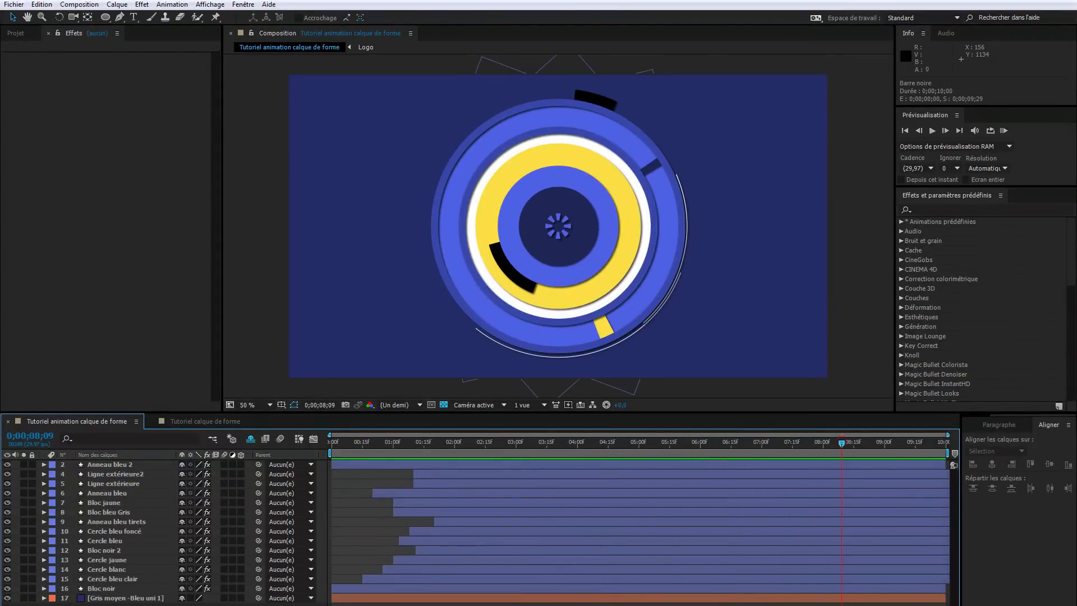
key(u)
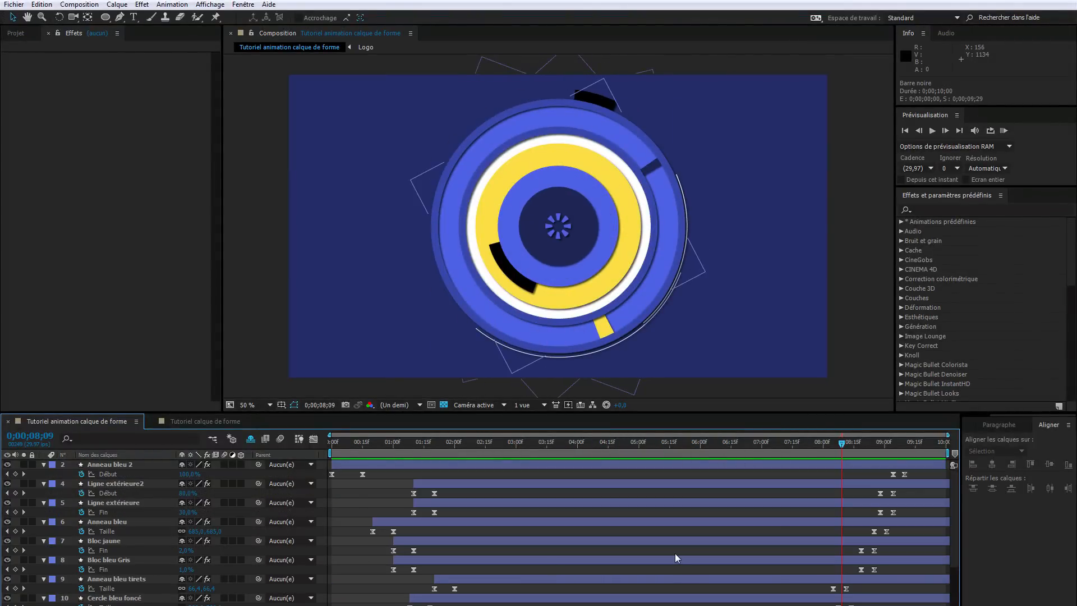
drag(842, 442, 663, 469)
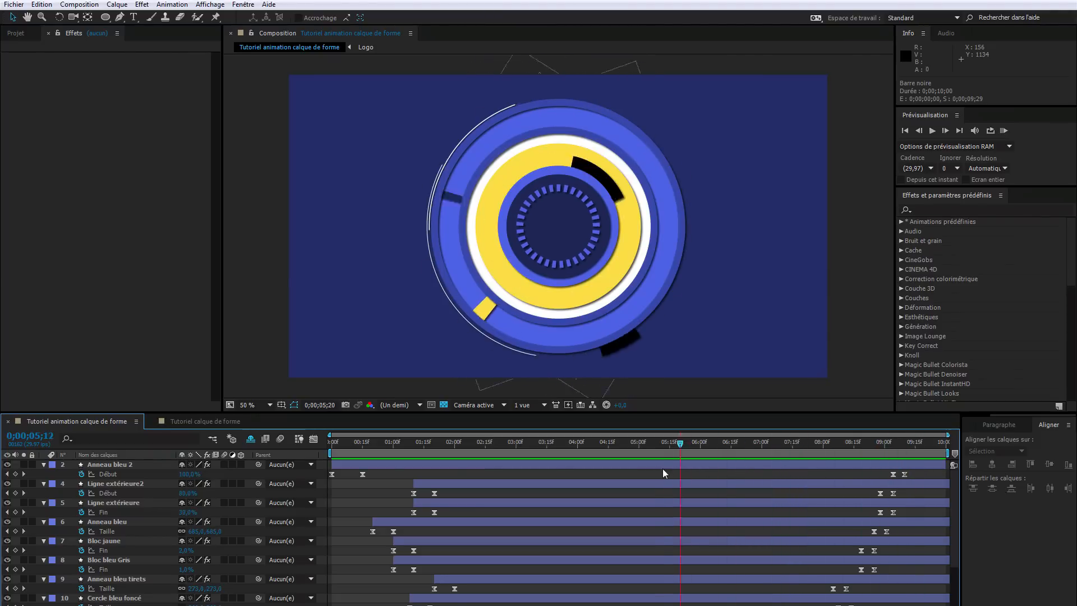
scroll(482, 564, down, 3)
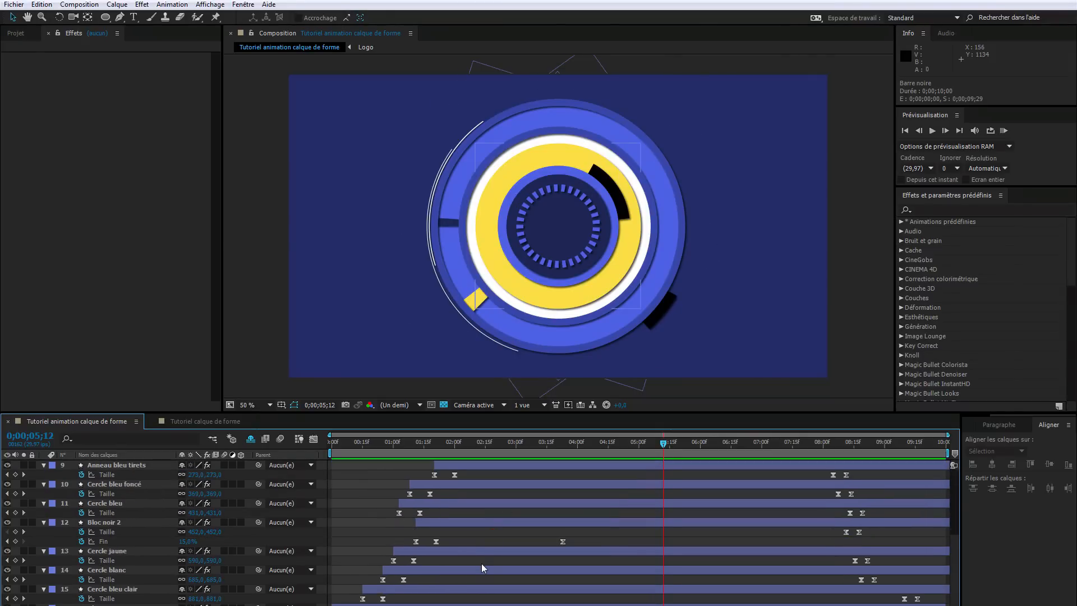
scroll(145, 567, down, 1)
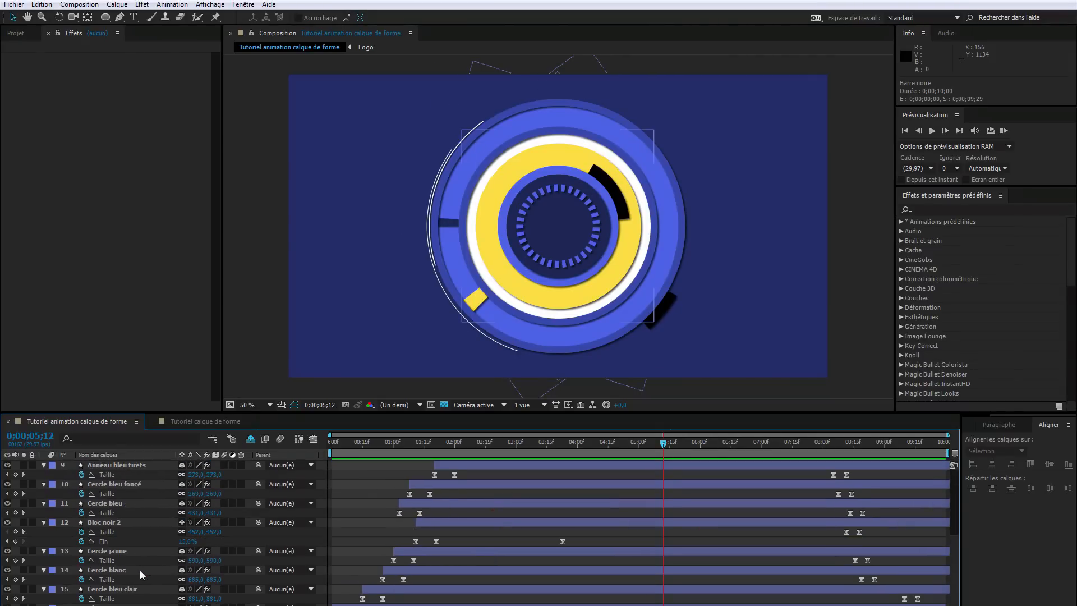
click(134, 591)
scroll(134, 590, up, 3)
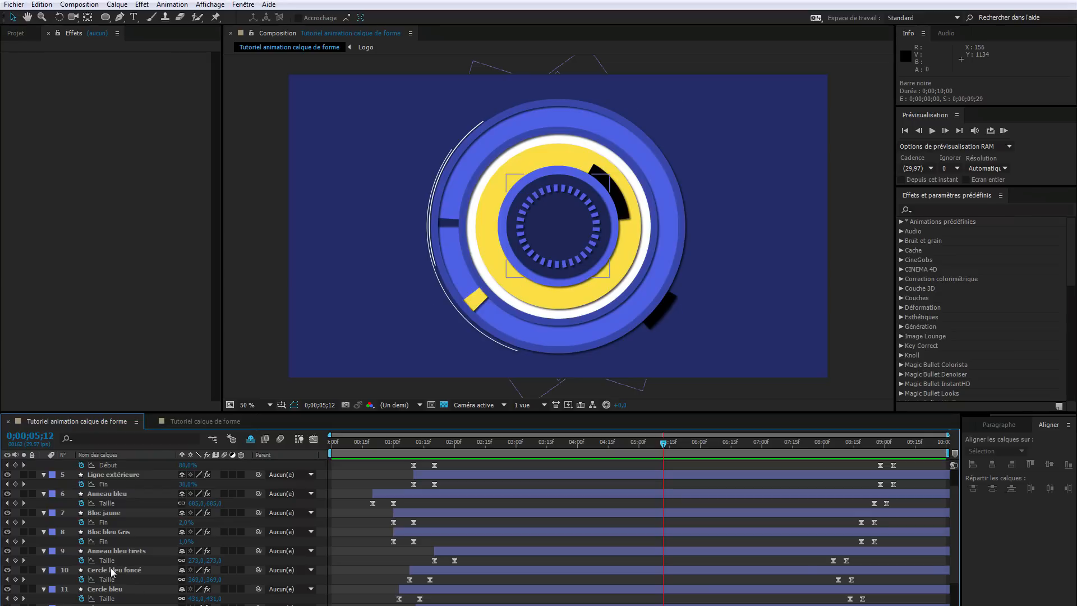
Copy the first two Taille keyframes of Anneau bleu tirets and paste them at 0;00;03;21
click(135, 551)
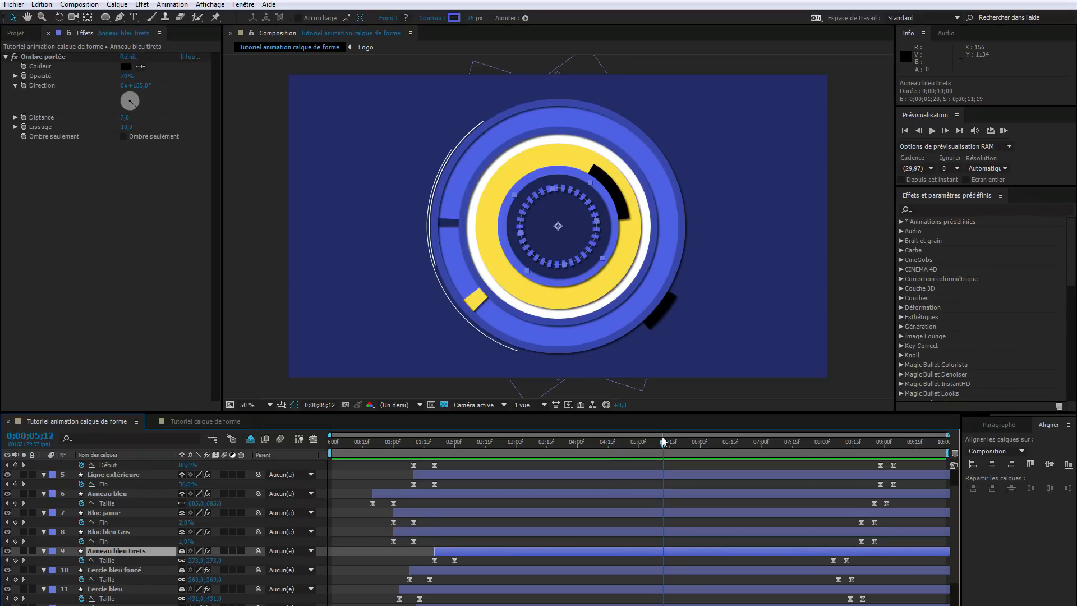
drag(663, 443, 560, 487)
drag(466, 559, 428, 561)
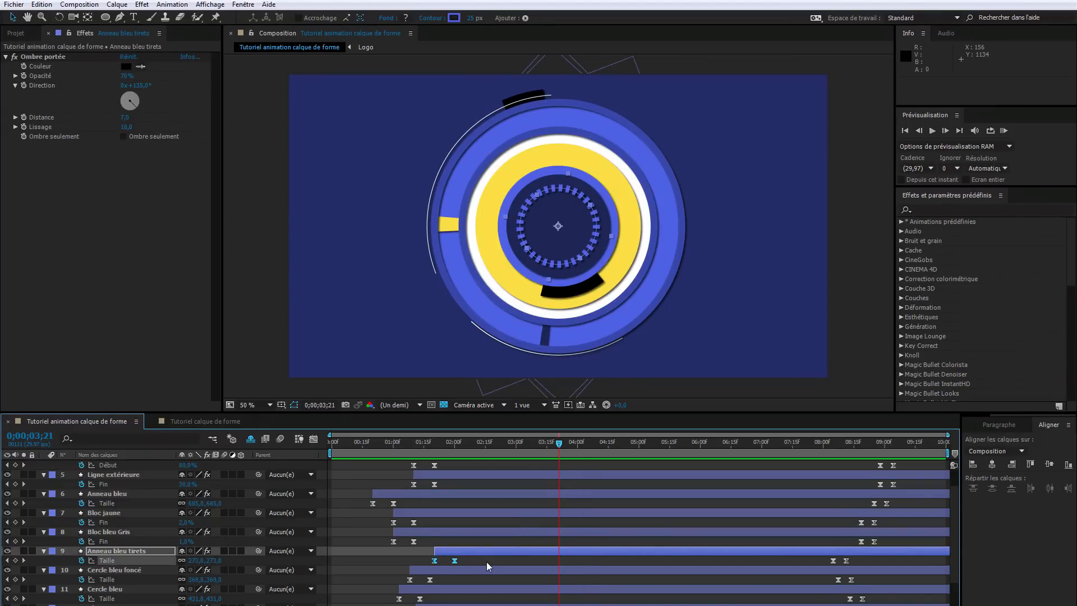
key(ctrl+c)
key(ctrl+v)
Time-reverse the pasted pair of Taille keyframes on Anneau bleu tirets
right_click(559, 561)
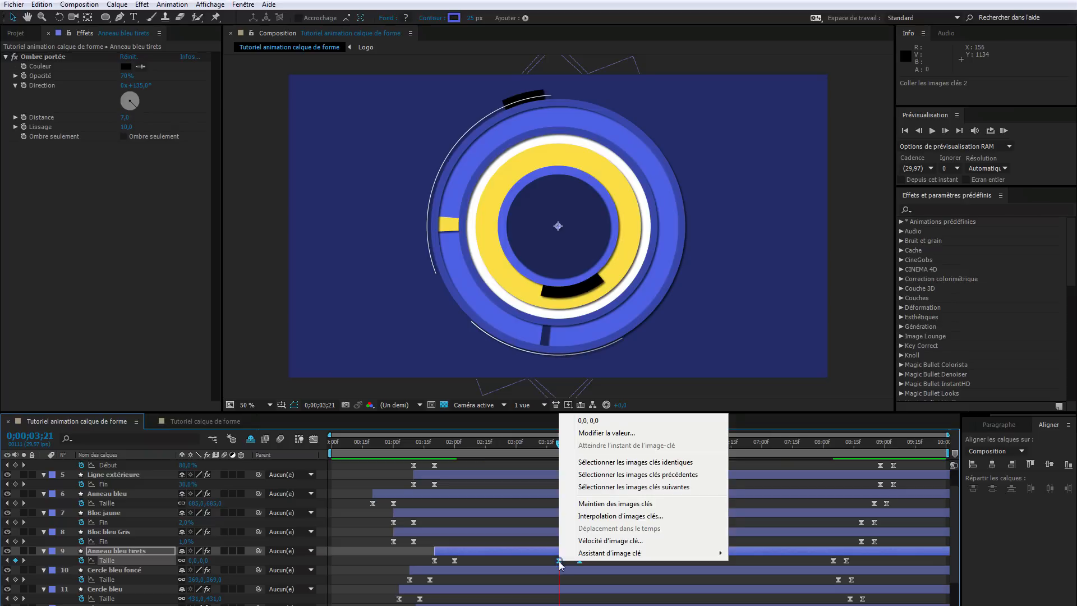
mouse_move(599, 555)
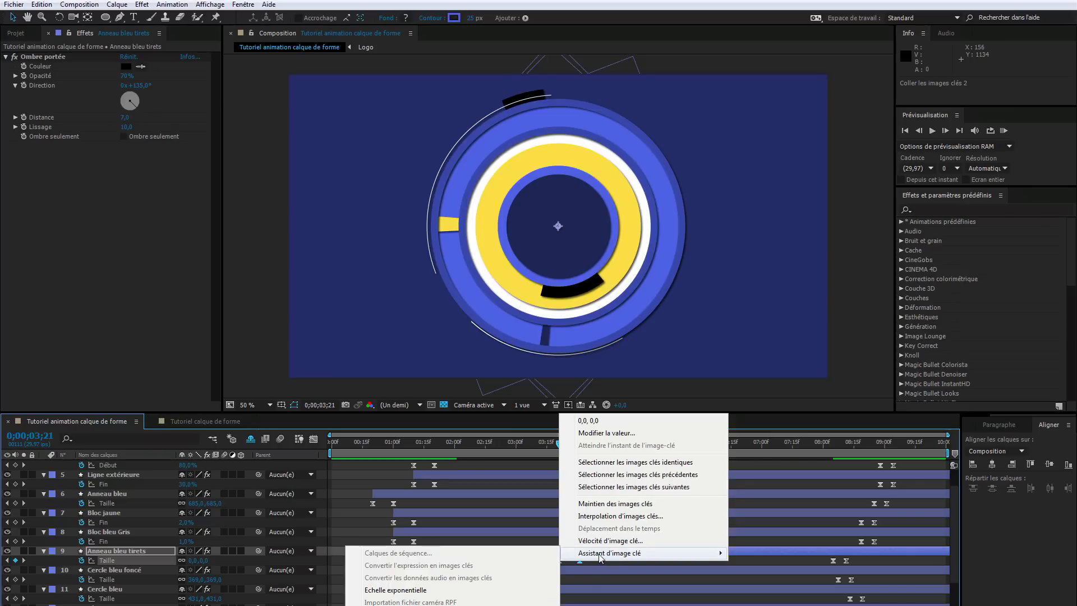
click(449, 605)
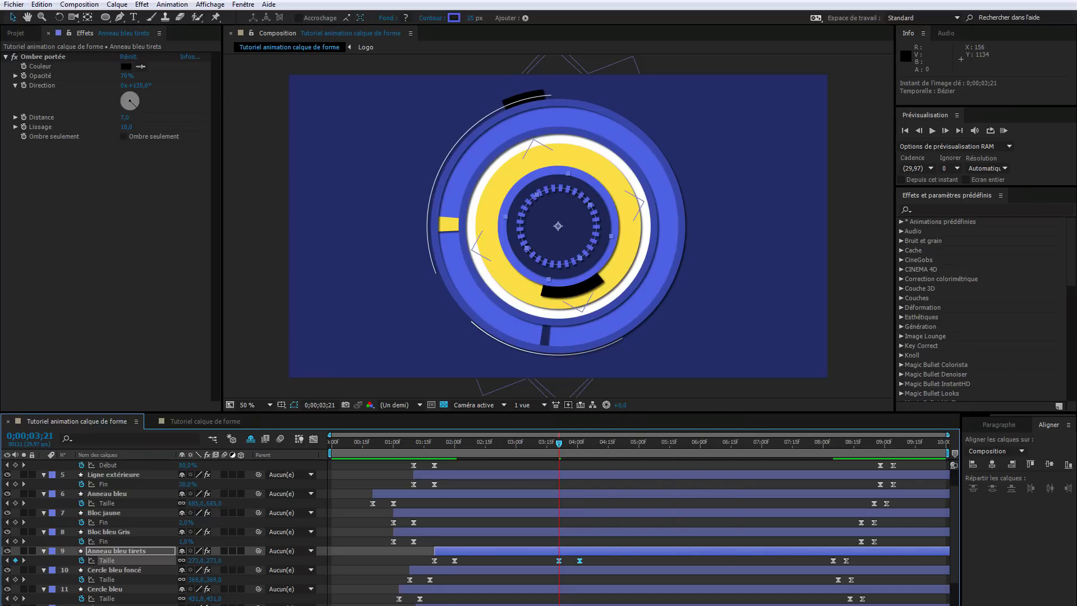
Check the reversed Taille animation of Anneau bleu tirets, delete its pasted pair of Taille keyframes, and return to the composition's start
drag(476, 443, 611, 450)
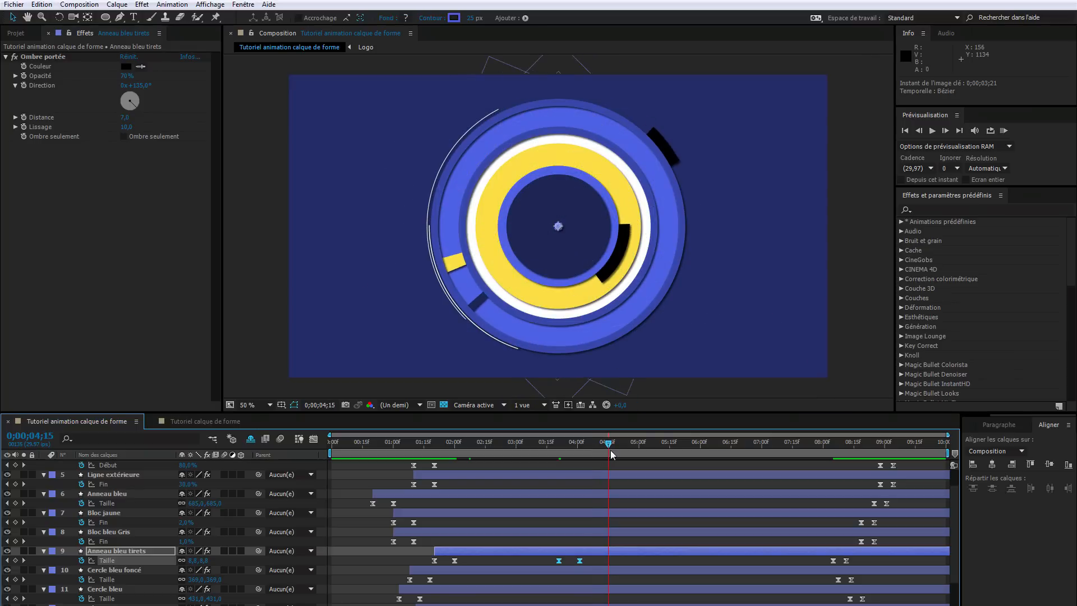
click(557, 560)
key(Delete)
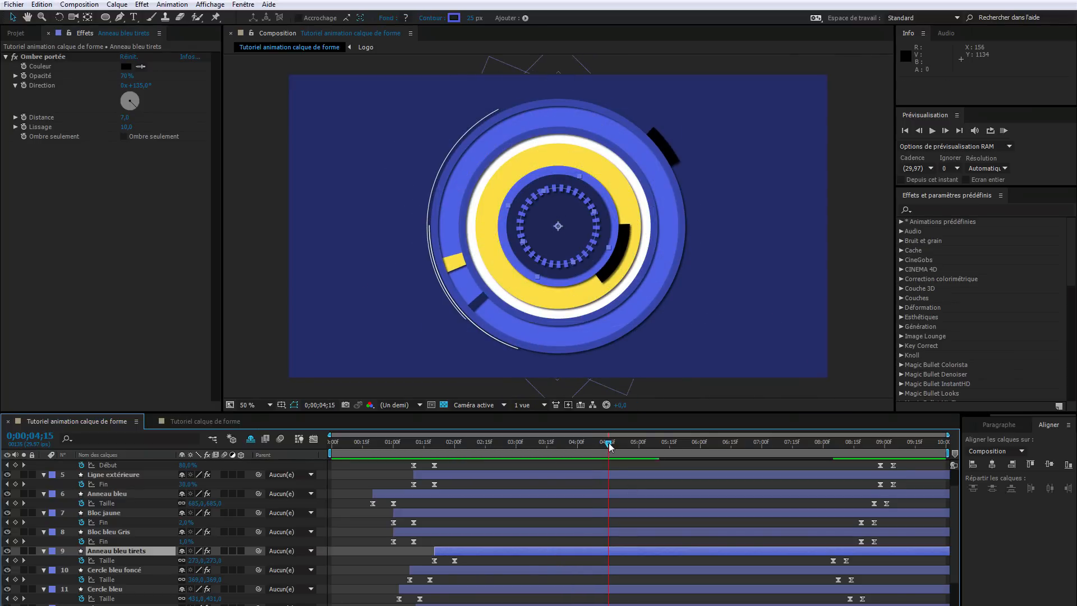
drag(610, 446, 559, 443)
drag(492, 469, 328, 453)
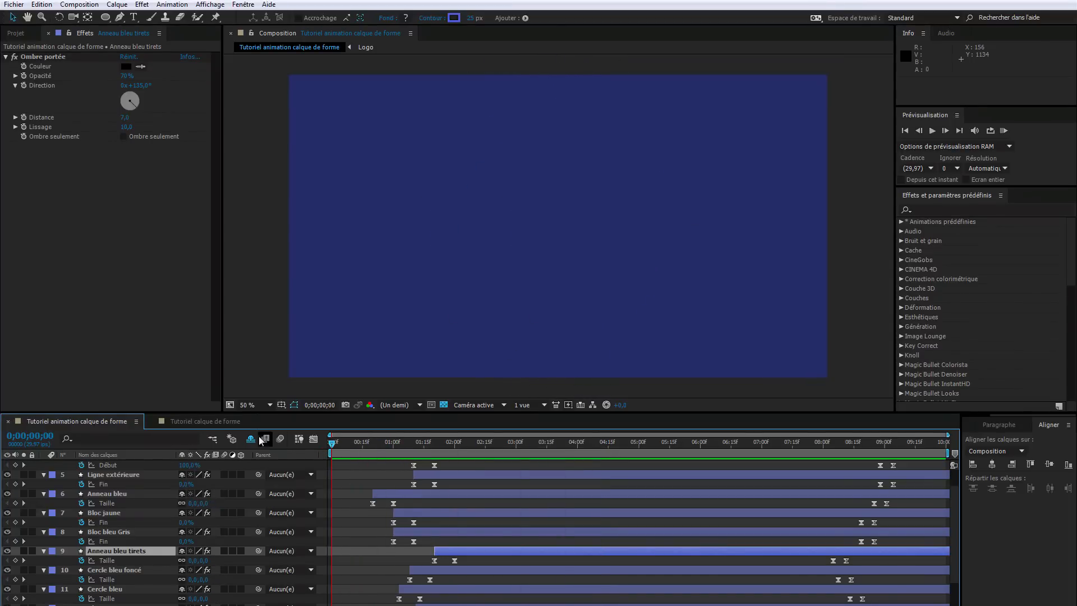
In the Tutoriel calque de forme composition, add dashes (Tirets) to Contour 1 of the Anneau bleu 2 layer
click(204, 421)
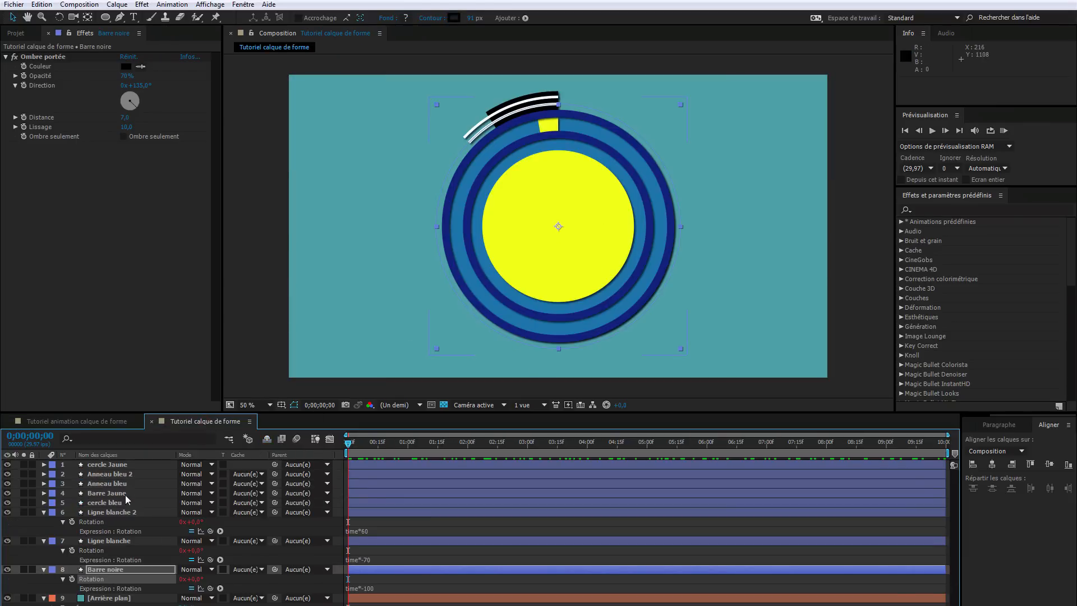
click(122, 475)
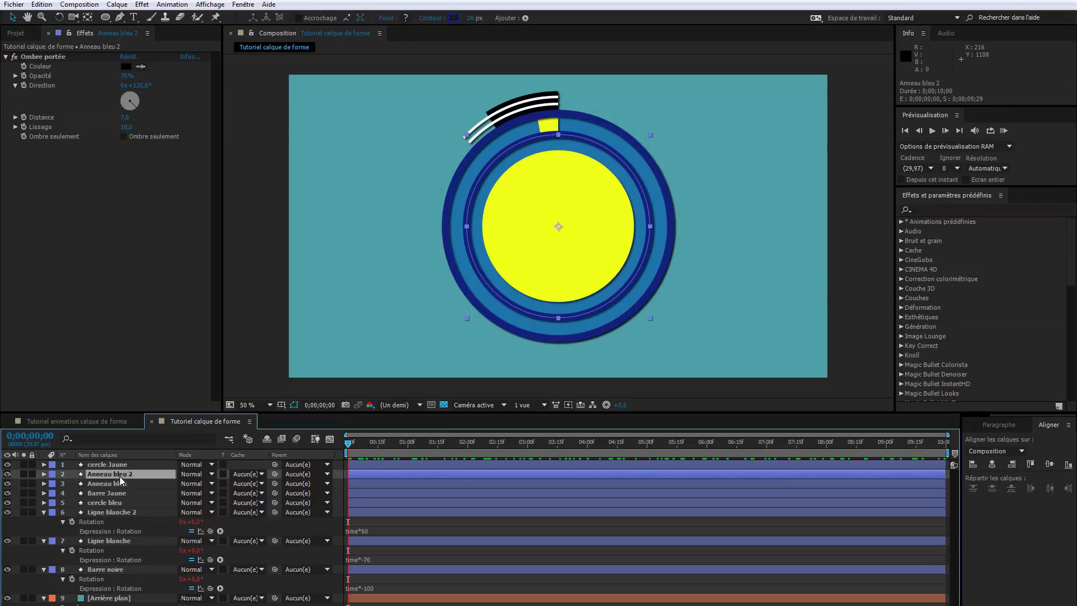
click(44, 474)
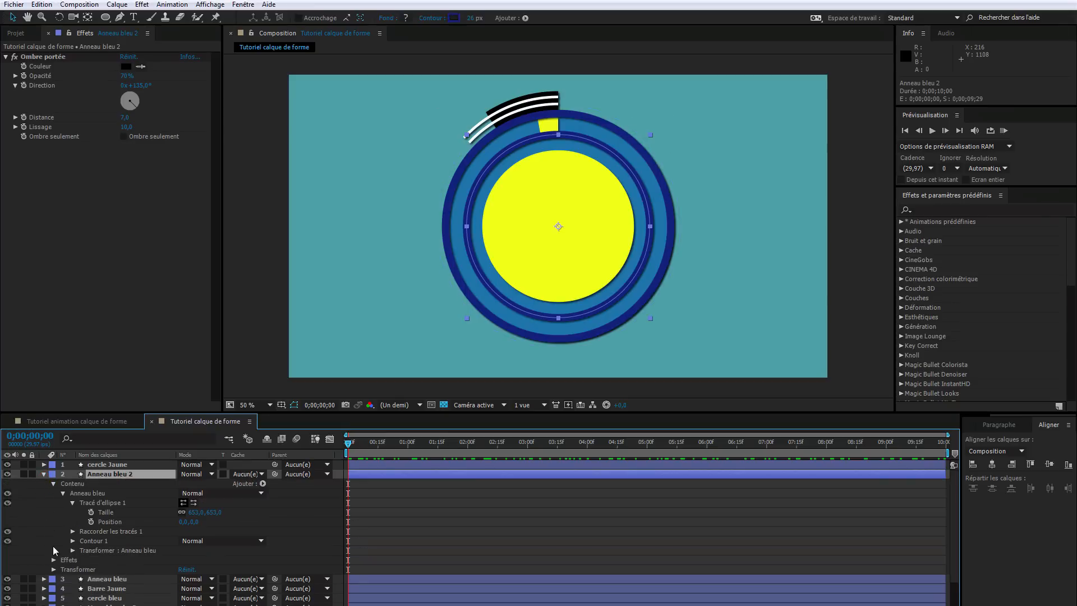
click(72, 503)
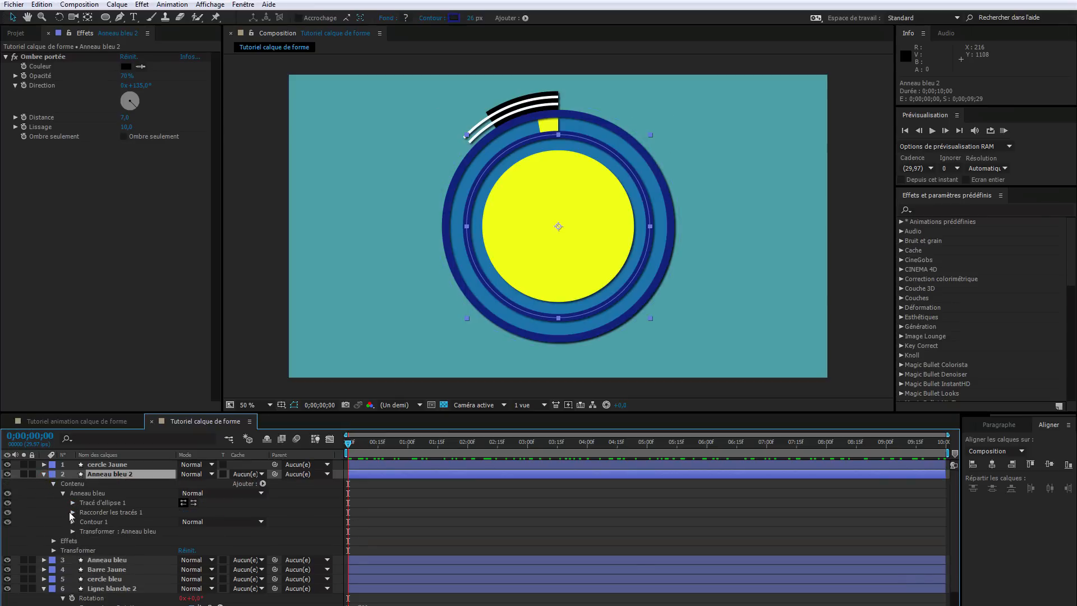
click(73, 521)
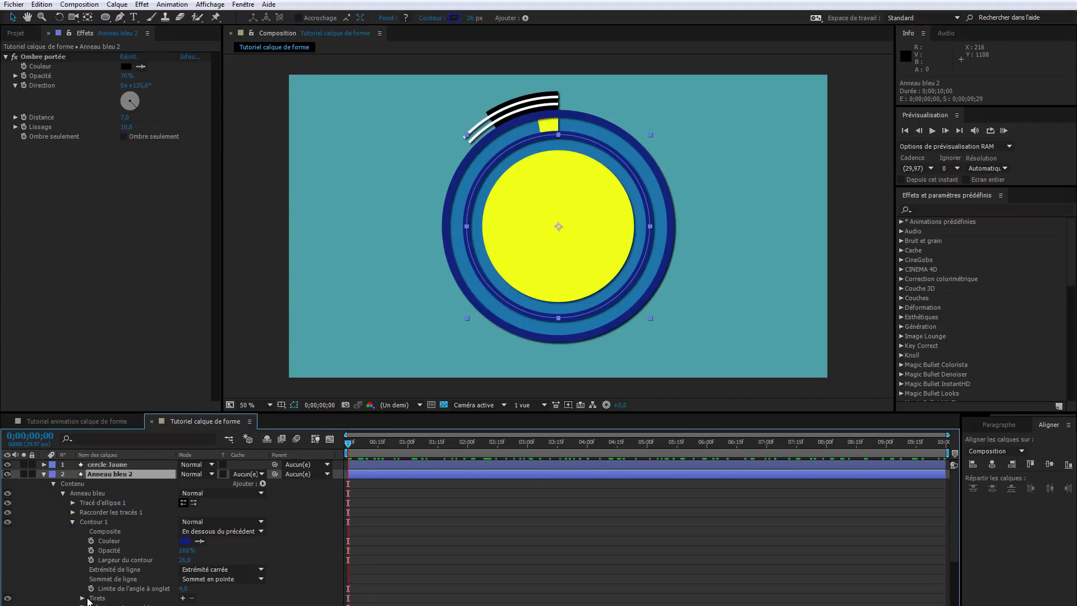
click(182, 598)
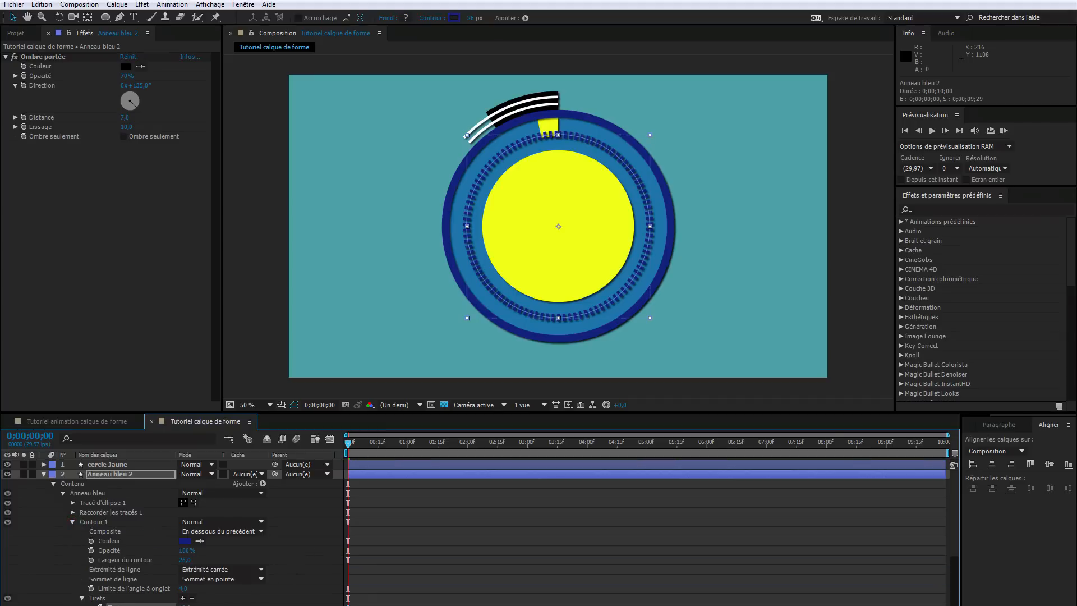
Lengthen the dashes on the Anneau bleu 2 contour into widely spaced segments and scrub through the animation to check it
drag(186, 605, 224, 600)
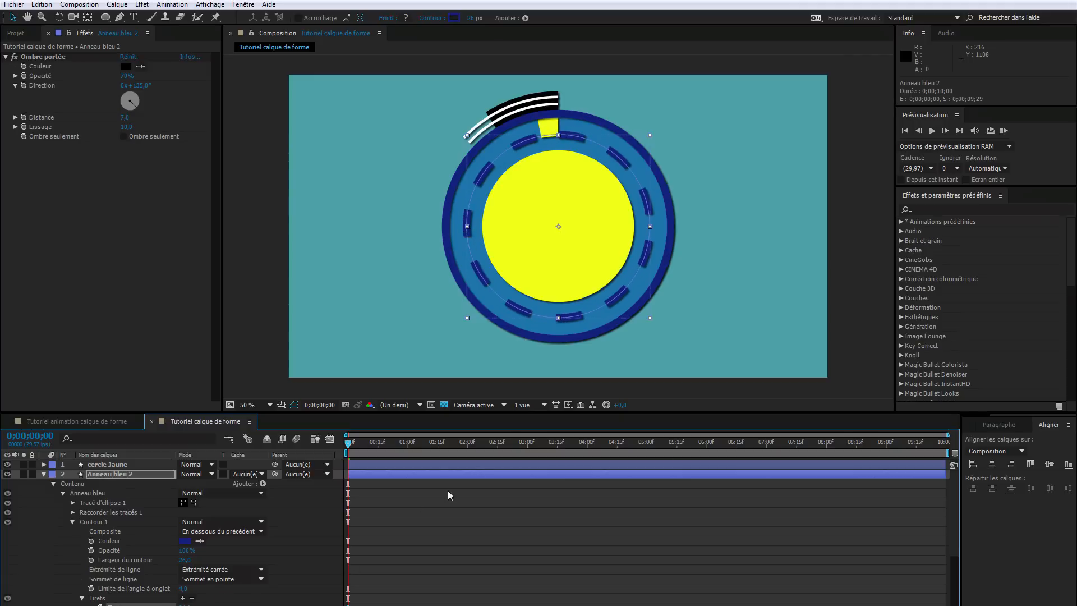
drag(348, 446, 665, 443)
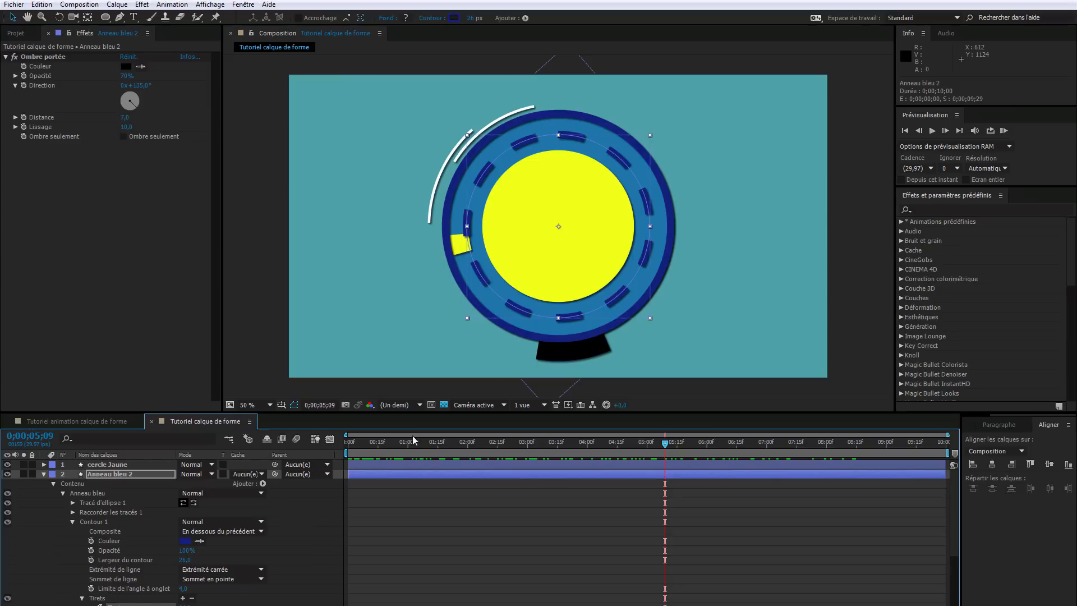
drag(666, 443, 348, 443)
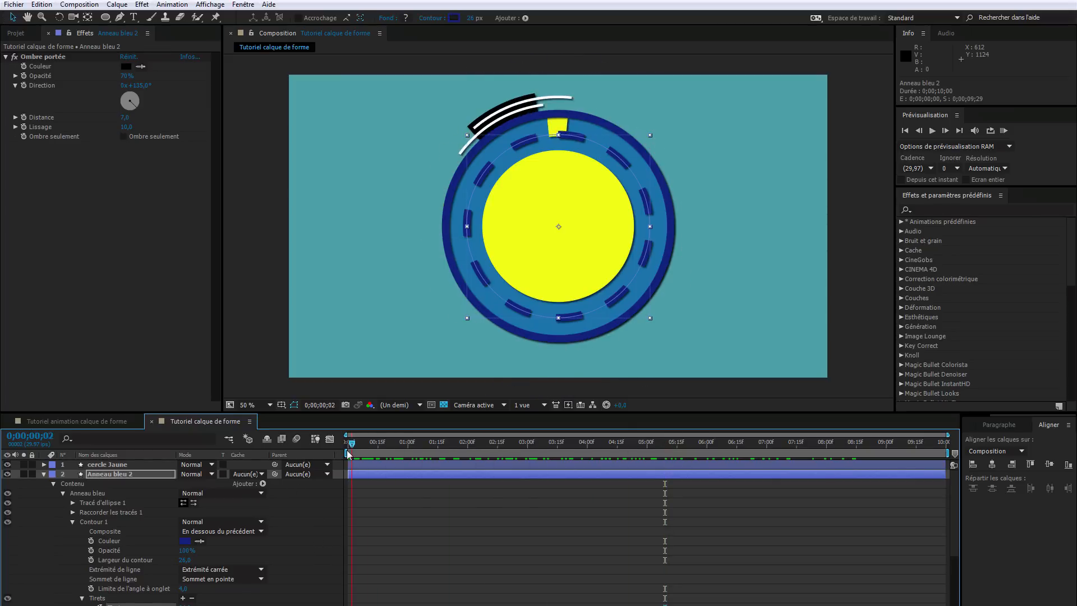
Play a RAM preview of the Tutoriel animation calque de forme composition from the start
click(92, 422)
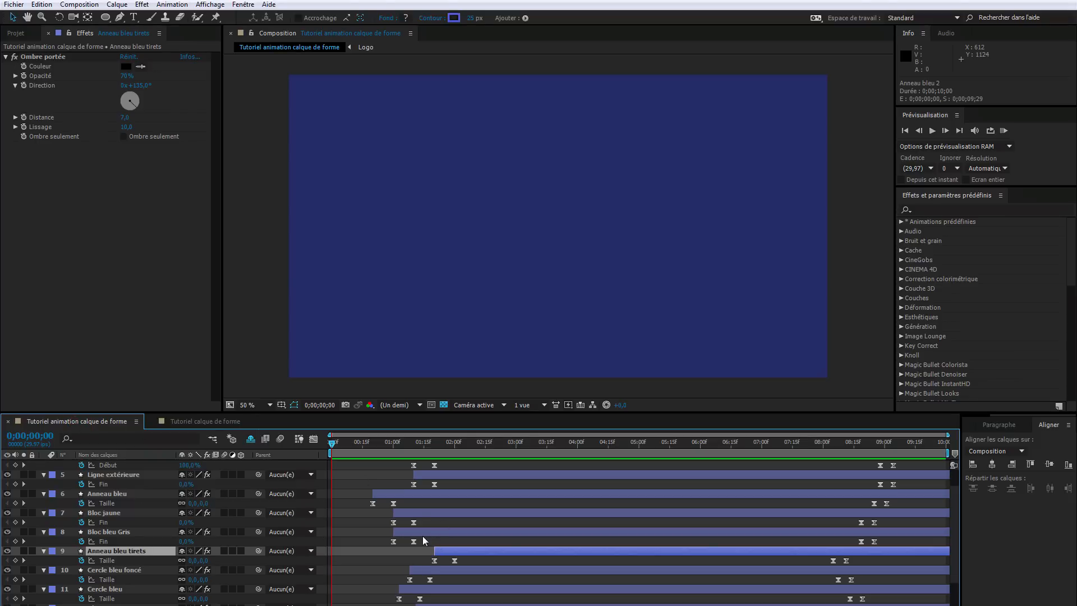
mouse_move(331, 444)
mouse_down()
mouse_move(859, 423)
mouse_move(942, 438)
mouse_move(325, 443)
mouse_move(585, 426)
mouse_move(802, 432)
mouse_move(329, 450)
mouse_up()
key(KP_0)
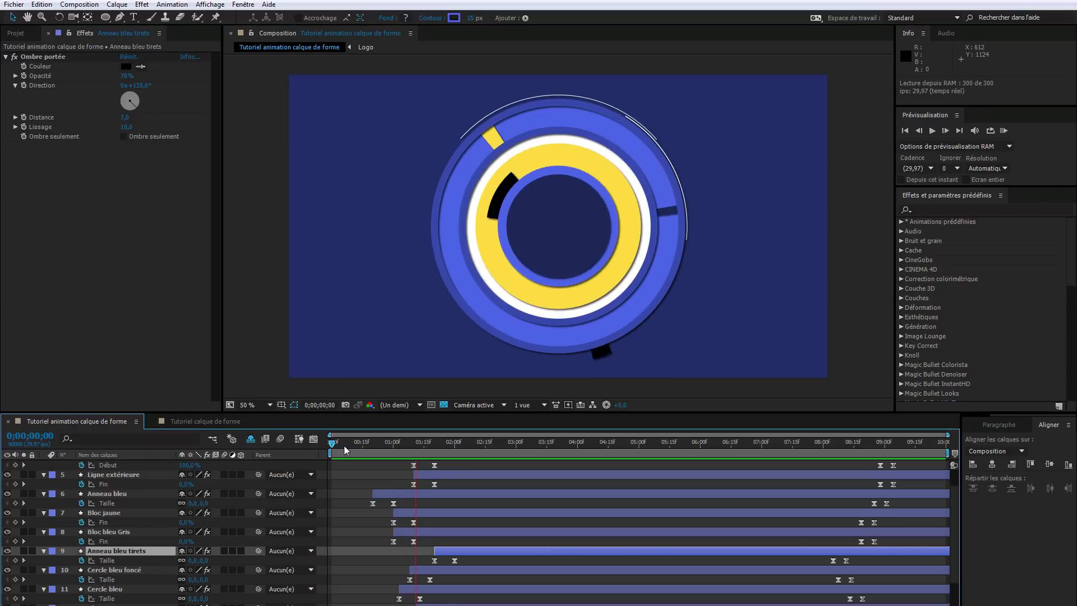